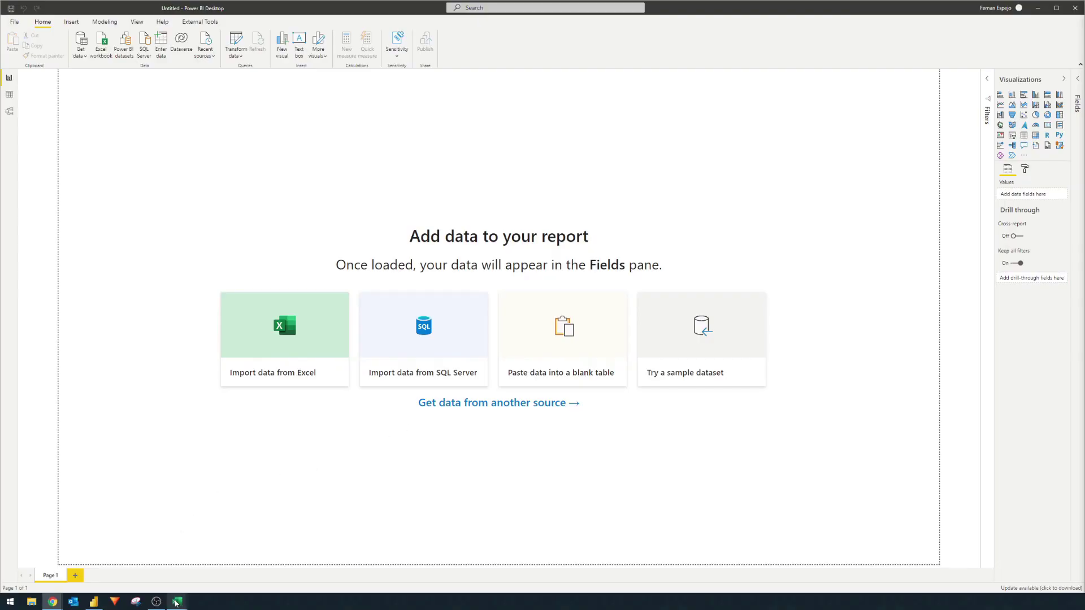
Review the Original Data and Migrated Data Excel workbooks, then return to Power BI.
{"action": "left_click", "coordinate": [176, 603]}
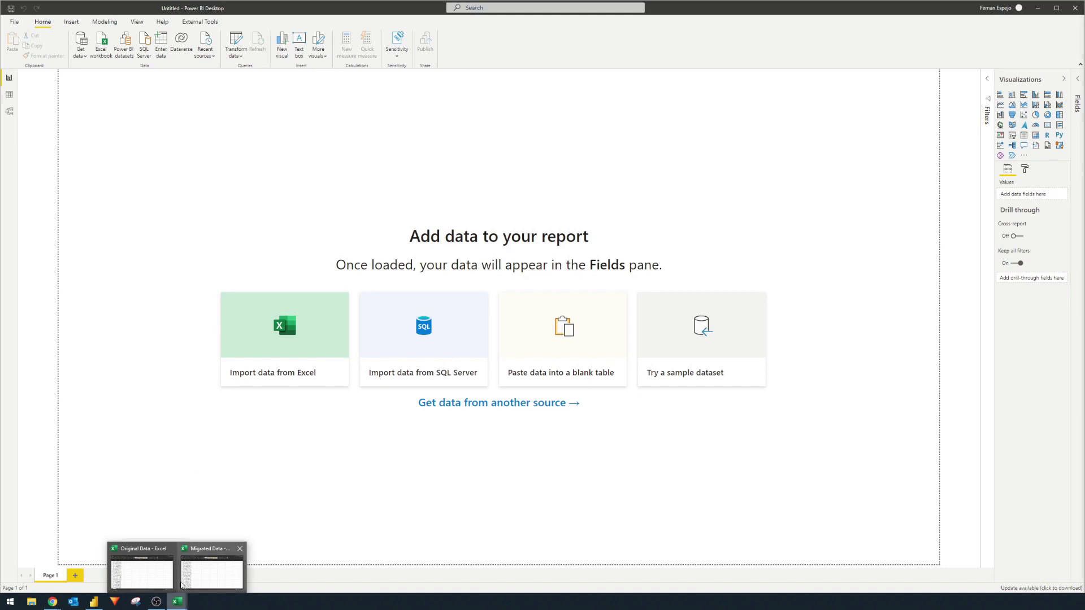
{"action": "left_click", "coordinate": [160, 578]}
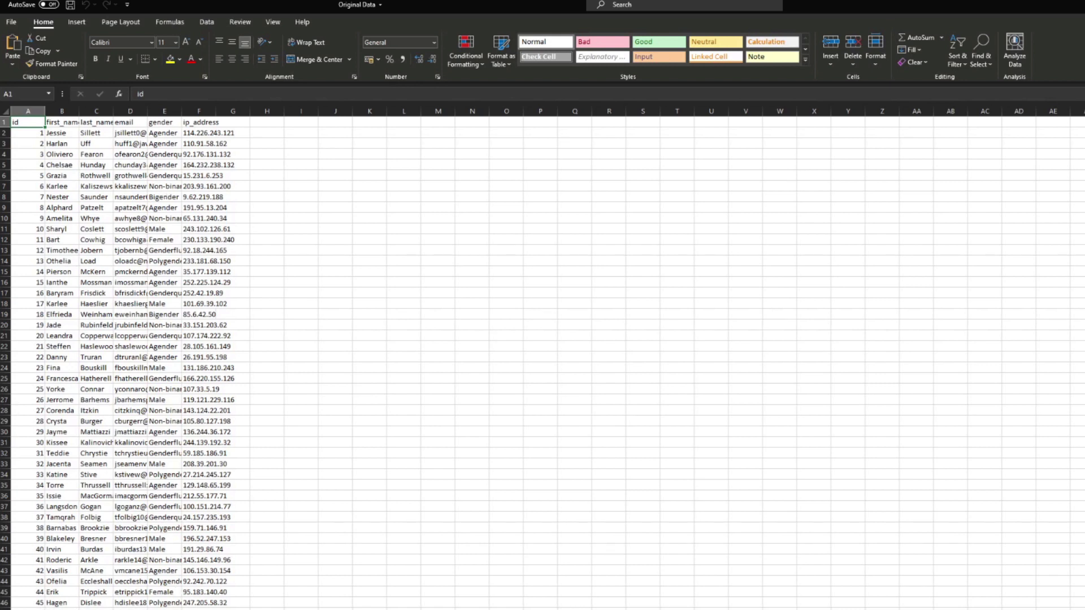
{"action": "key", "text": "alt+Tab"}
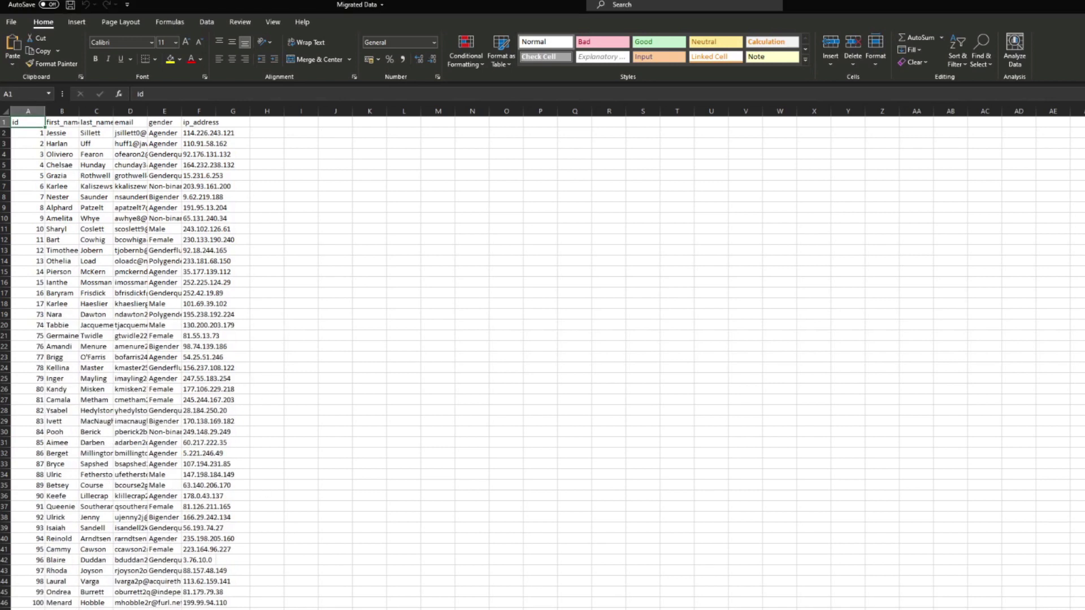
{"action": "key", "text": "alt+Tab"}
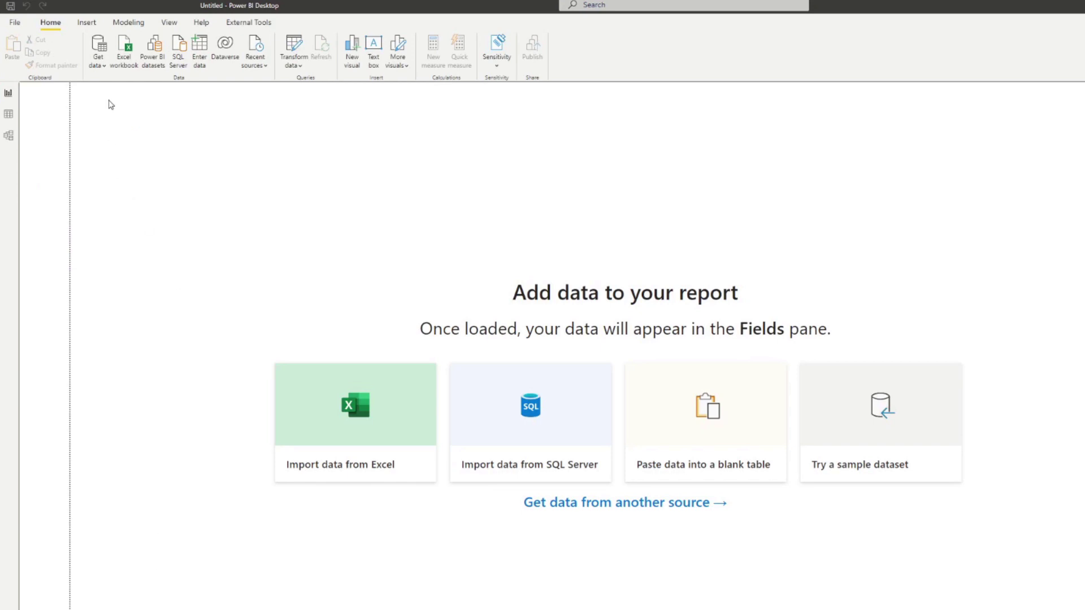
Import the Original Data CSV as a Text/CSV source and open it in Power Query Editor.
{"action": "left_click", "coordinate": [98, 61]}
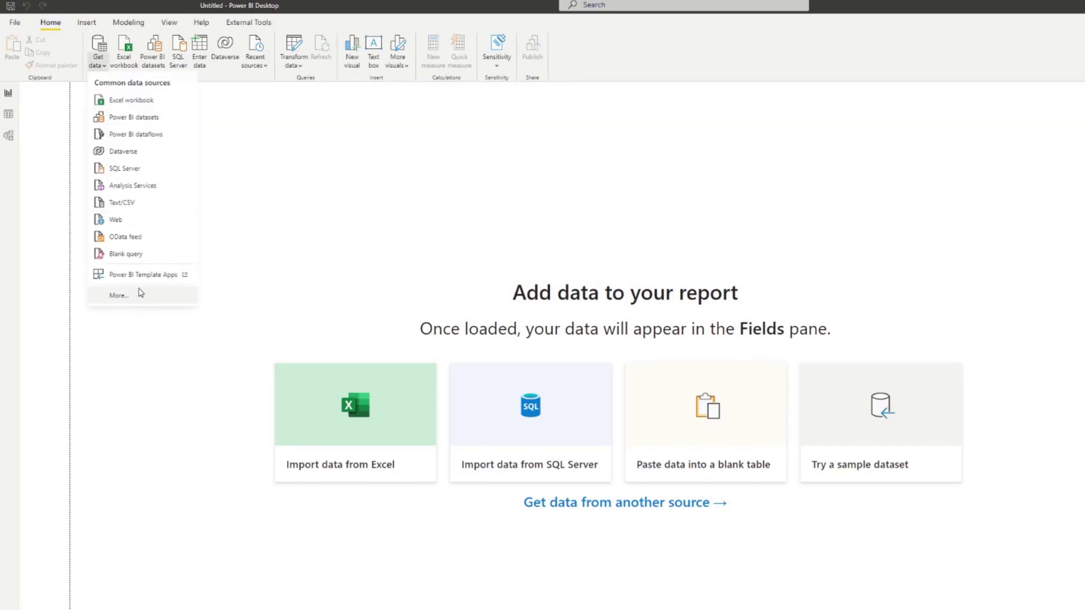
{"action": "left_click", "coordinate": [145, 206]}
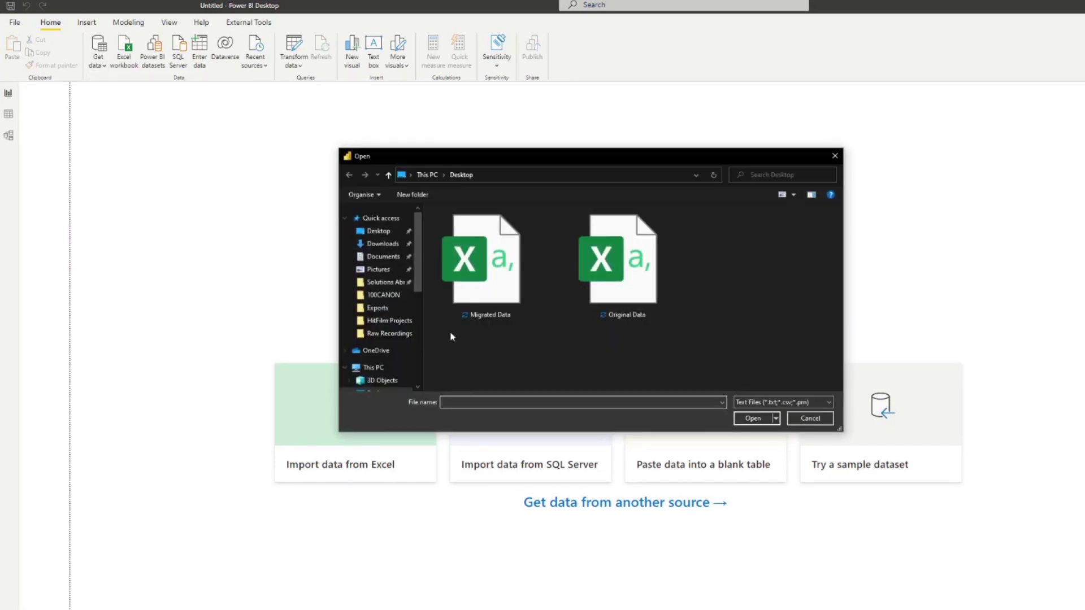
{"action": "left_click", "coordinate": [650, 285]}
{"action": "left_click", "coordinate": [524, 284]}
{"action": "left_click", "coordinate": [637, 305]}
{"action": "left_click", "coordinate": [745, 419]}
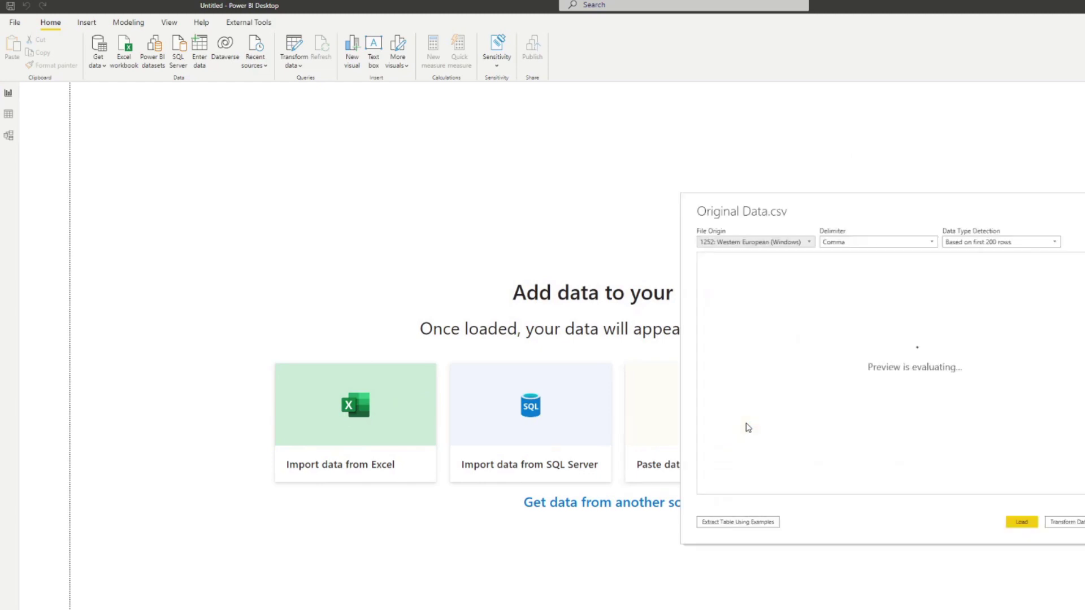
{"action": "left_click", "coordinate": [1061, 530]}
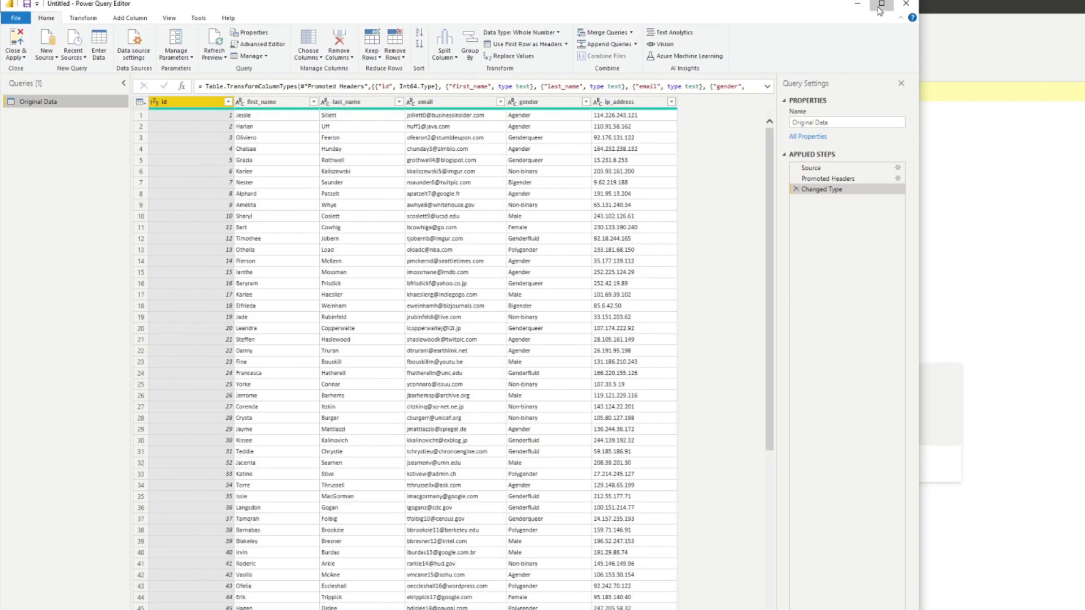
Add the Migrated Data CSV as a second Text/CSV source in the maximized query editor.
{"action": "left_click", "coordinate": [881, 4]}
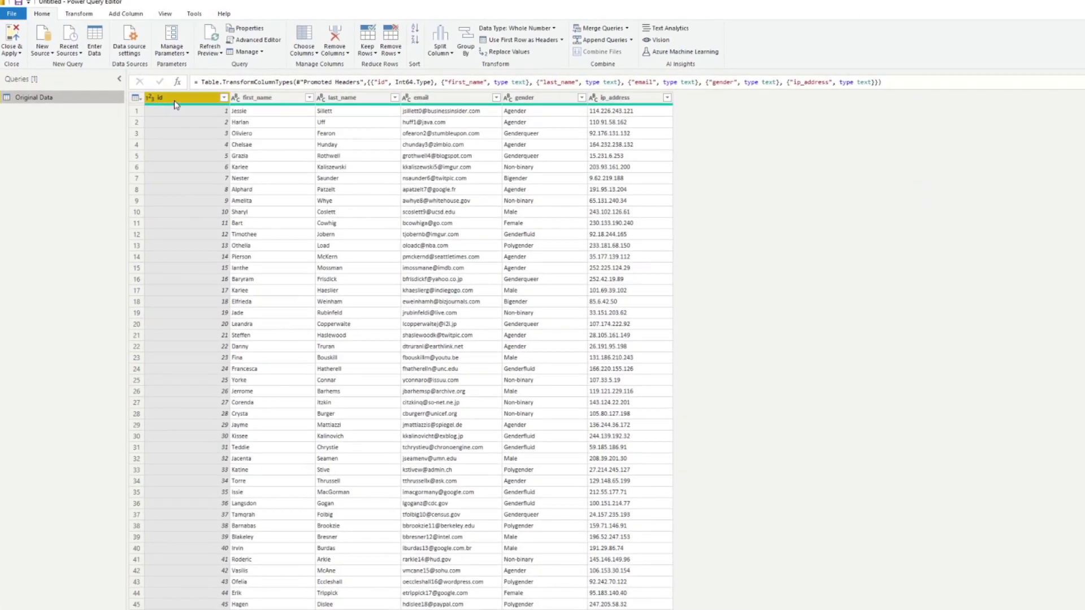
{"action": "left_click", "coordinate": [43, 50]}
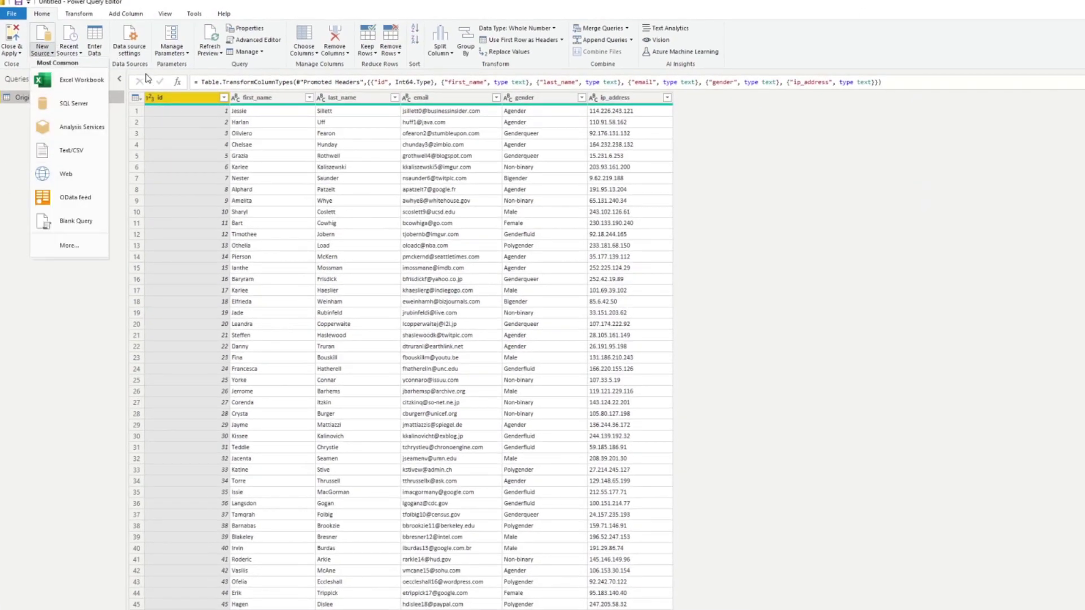
{"action": "left_click", "coordinate": [83, 163]}
{"action": "double_click", "coordinate": [187, 131]}
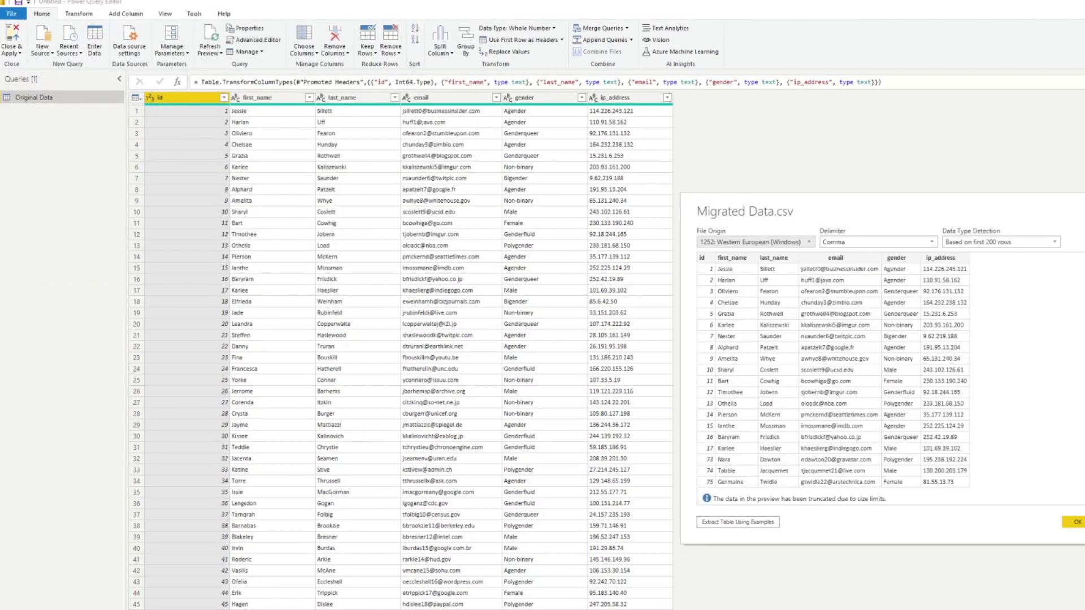
{"action": "left_click", "coordinate": [1060, 519]}
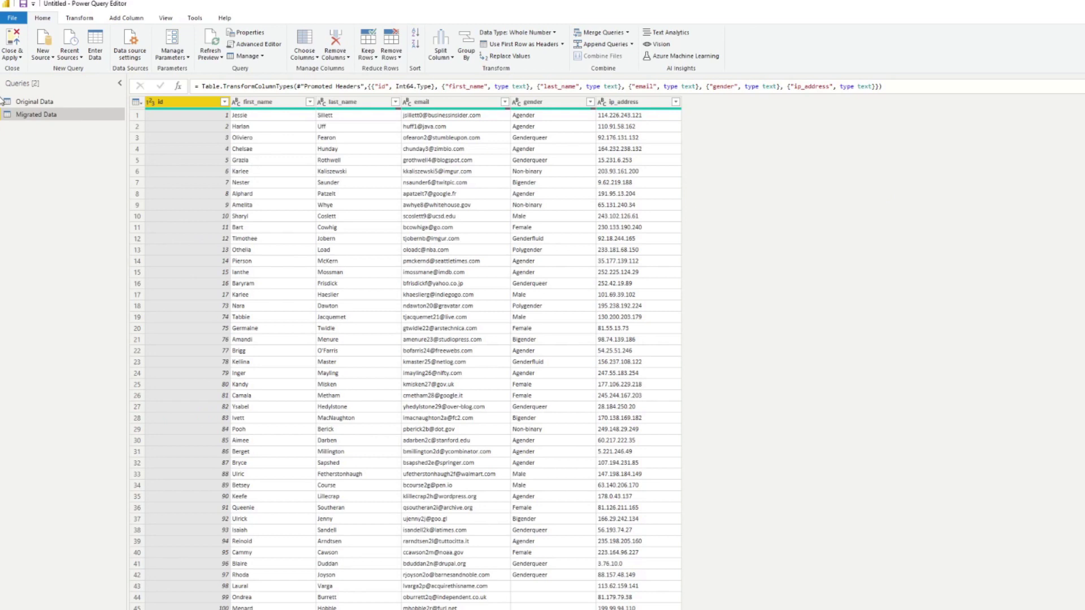
Preview both queries and turn off Enable load for Migrated Data.
{"action": "left_click", "coordinate": [26, 101]}
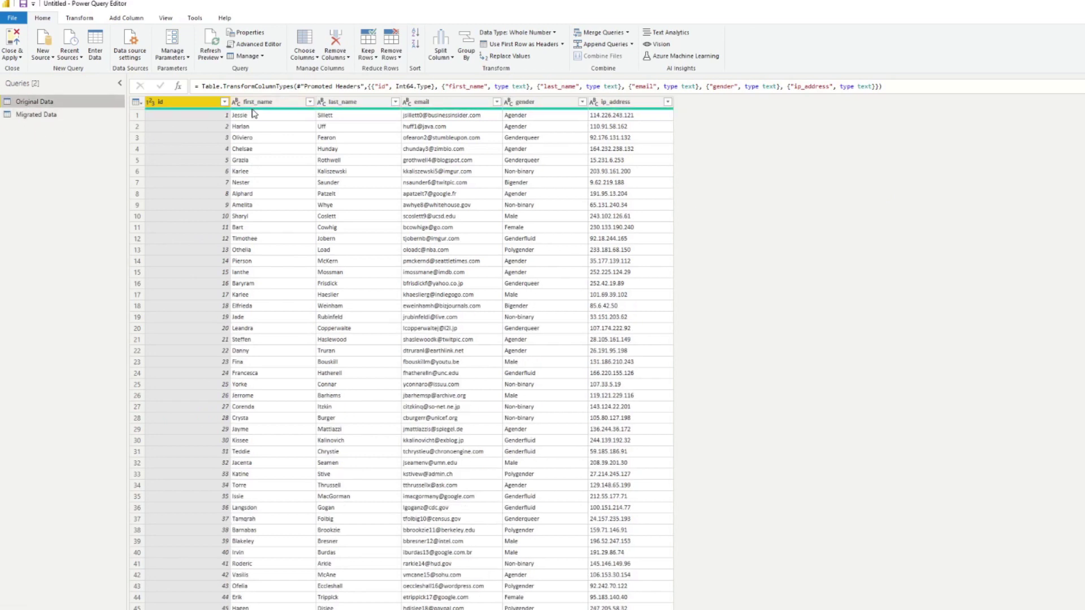
{"action": "mouse_move", "coordinate": [254, 110]}
{"action": "left_click", "coordinate": [56, 119]}
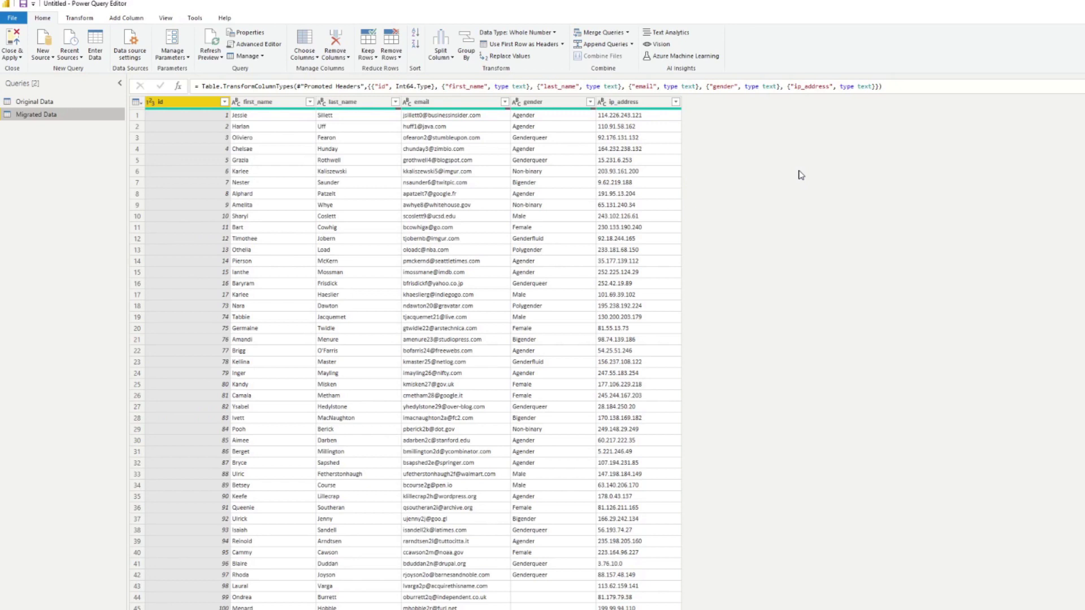
{"action": "right_click", "coordinate": [30, 115]}
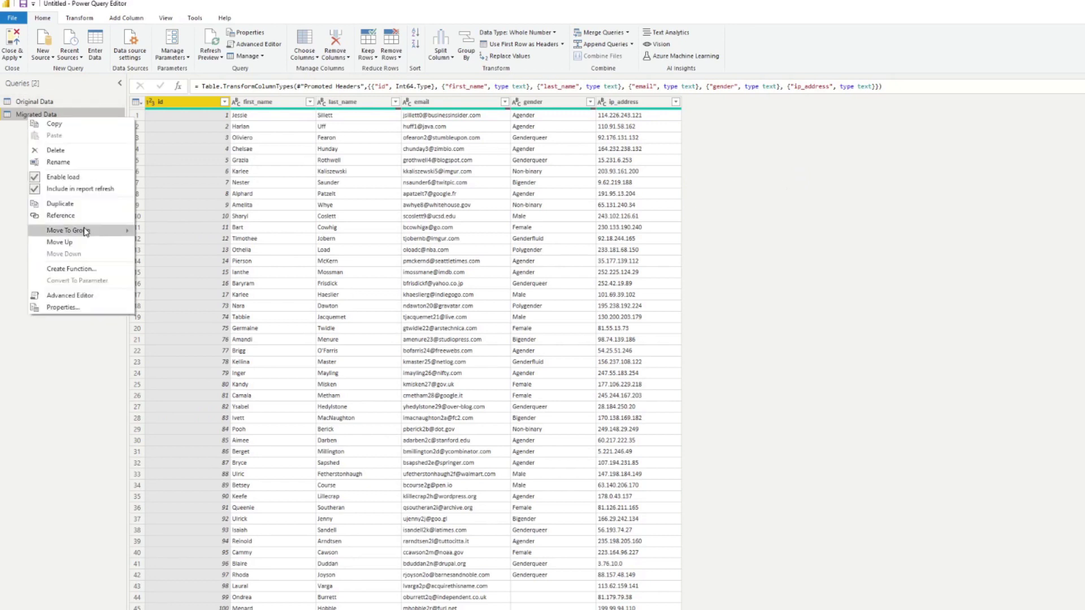
{"action": "left_click", "coordinate": [85, 178]}
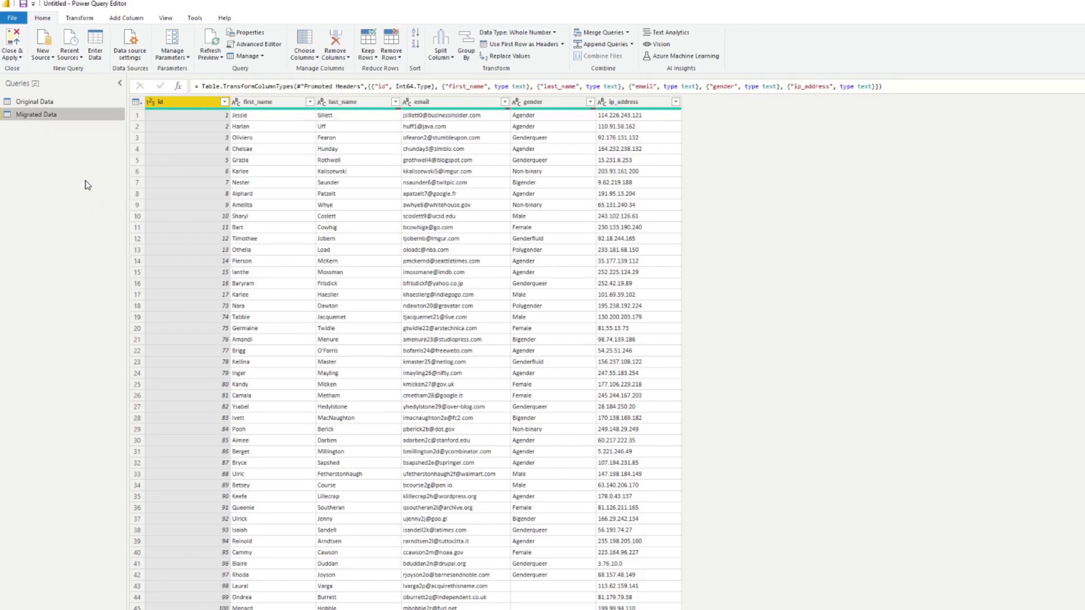
Turn off Enable load for Original Data and select its id column.
{"action": "left_click", "coordinate": [54, 104]}
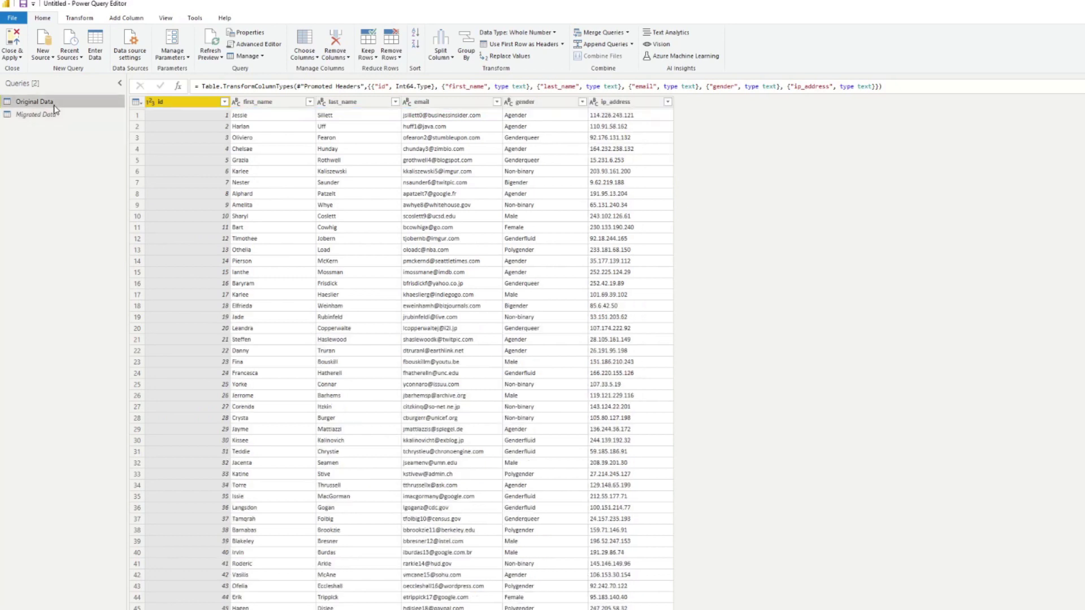
{"action": "right_click", "coordinate": [54, 103]}
{"action": "left_click", "coordinate": [81, 171]}
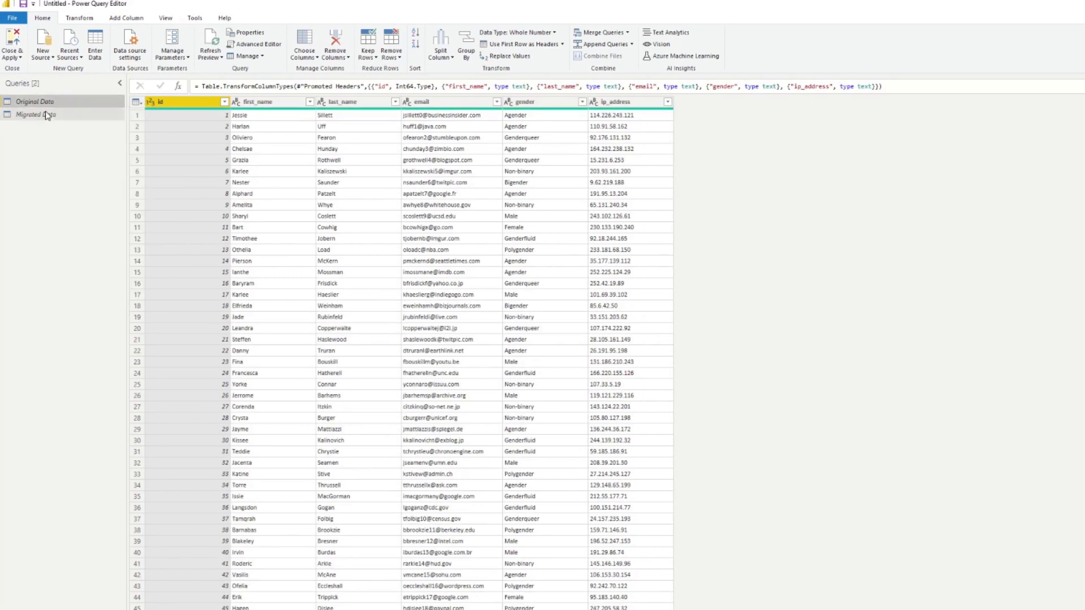
{"action": "left_click", "coordinate": [273, 107]}
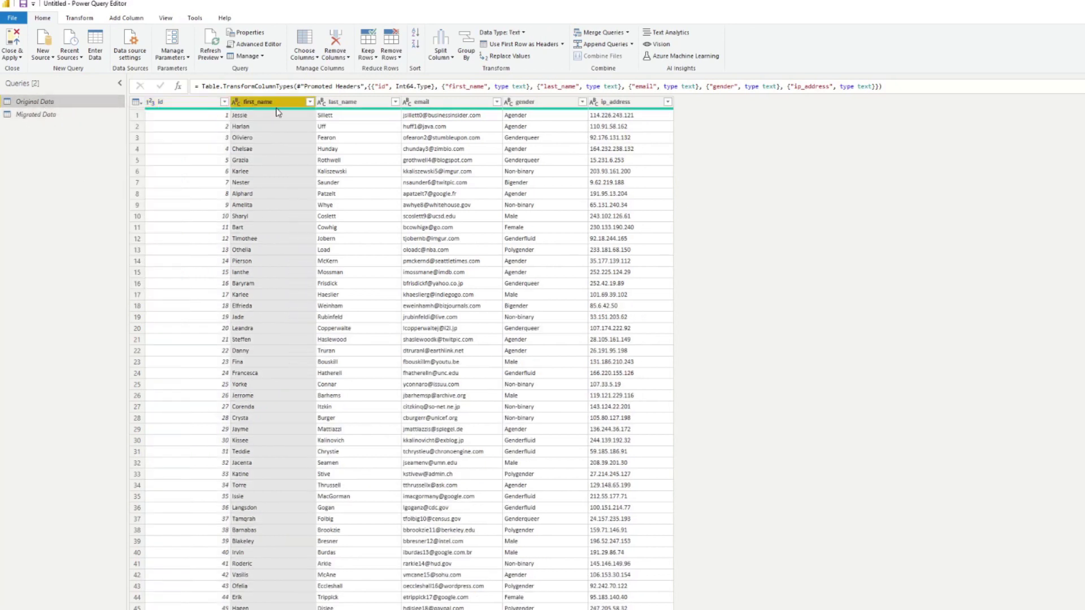
{"action": "left_click", "coordinate": [185, 107]}
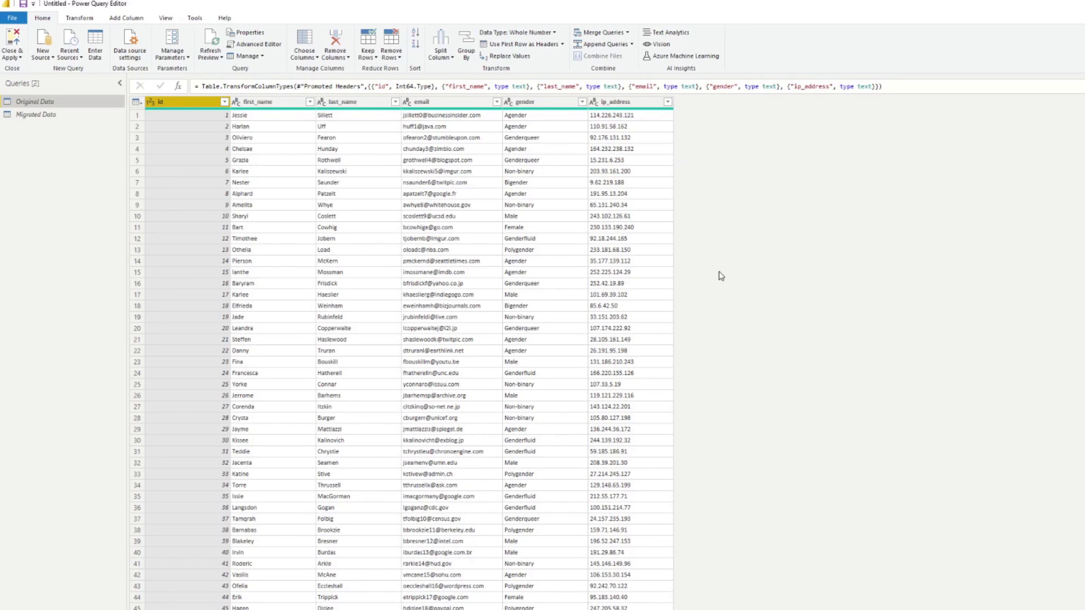
Unpivot all columns except id in both Original Data and Migrated Data.
{"action": "right_click", "coordinate": [191, 102]}
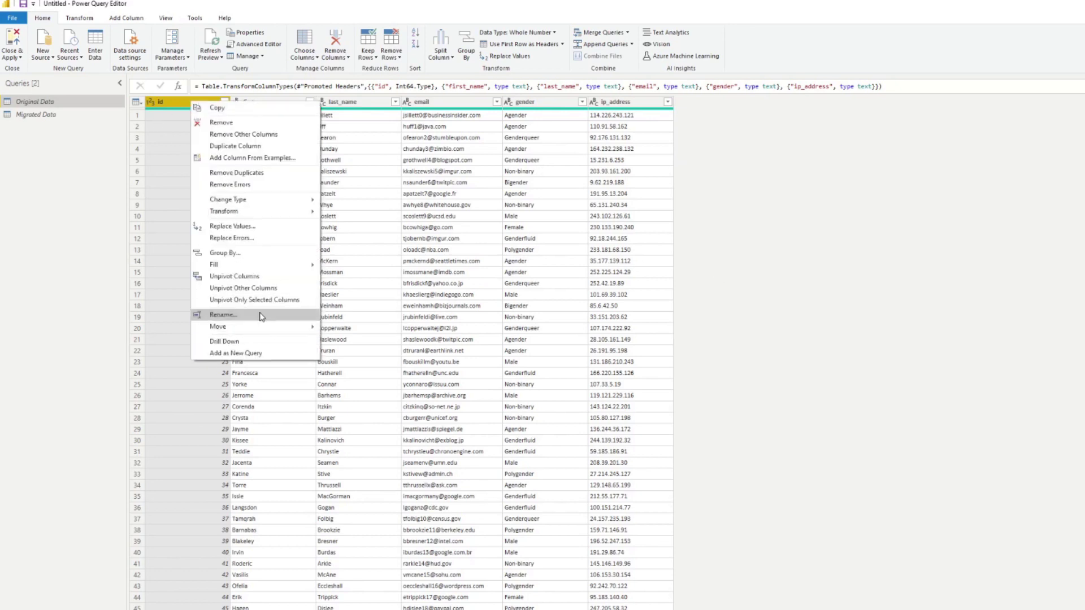
{"action": "left_click", "coordinate": [261, 288]}
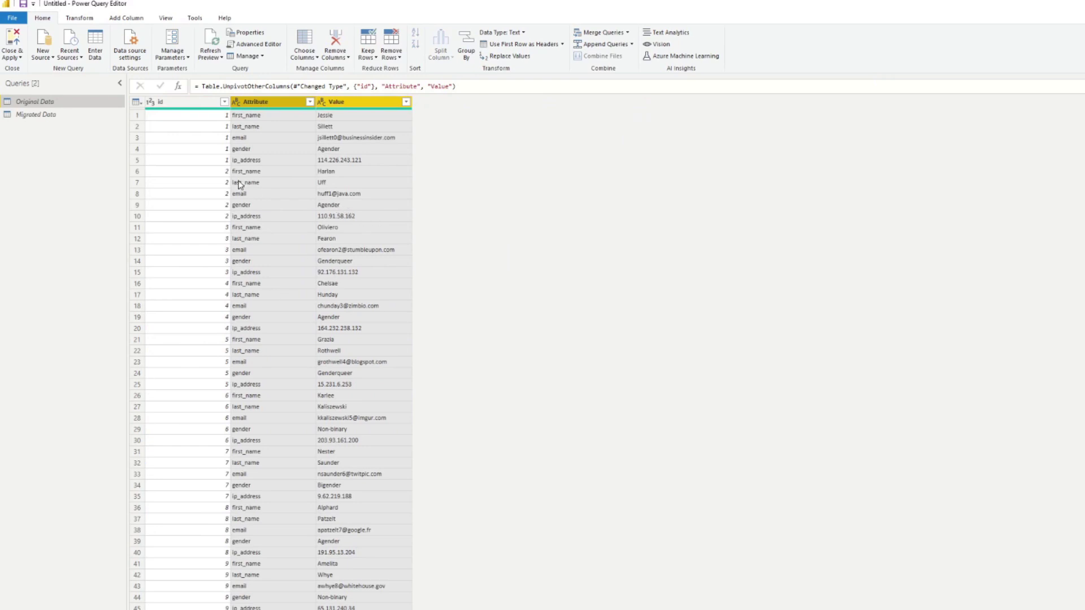
{"action": "left_click", "coordinate": [245, 164]}
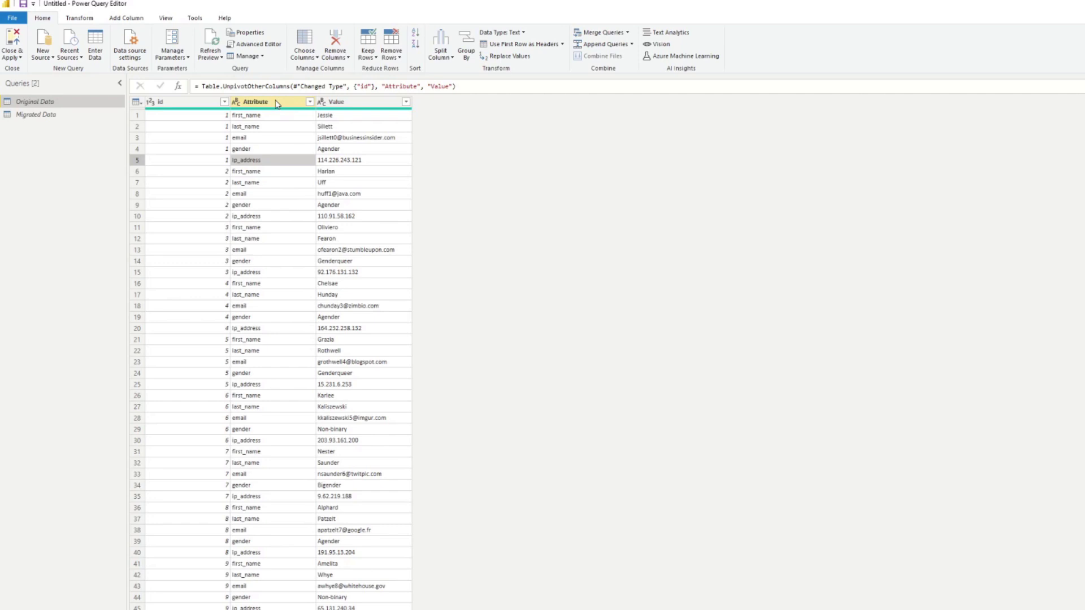
{"action": "left_click", "coordinate": [99, 114]}
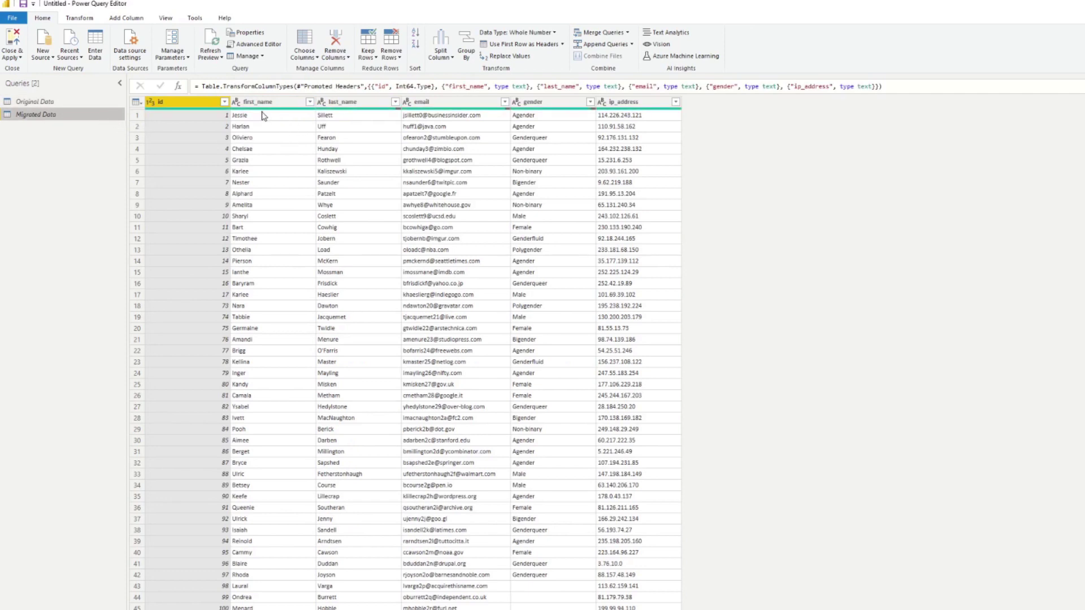
{"action": "right_click", "coordinate": [197, 102]}
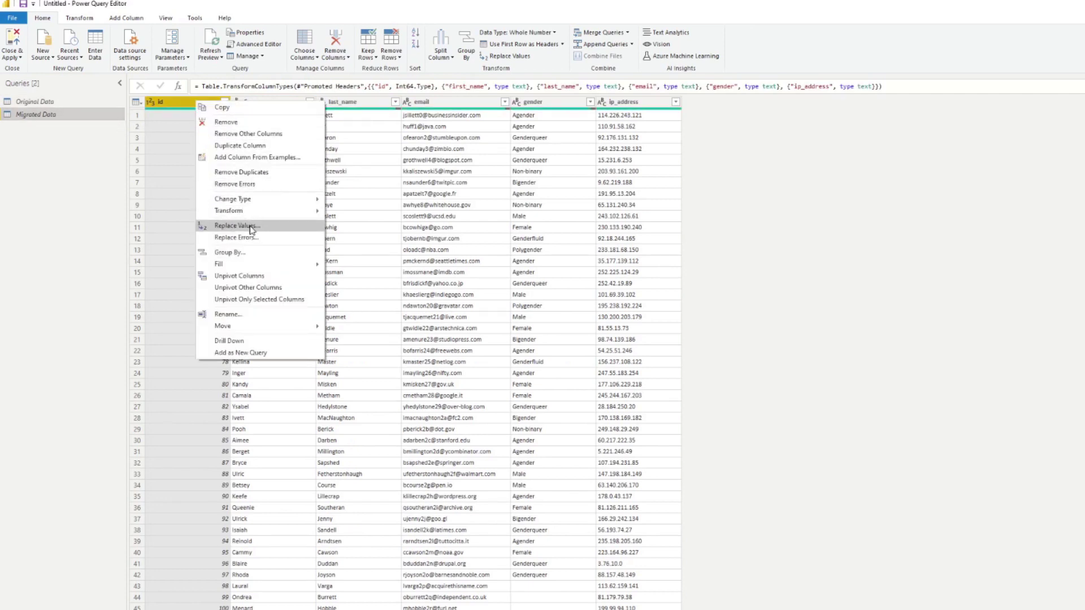
{"action": "left_click", "coordinate": [243, 287]}
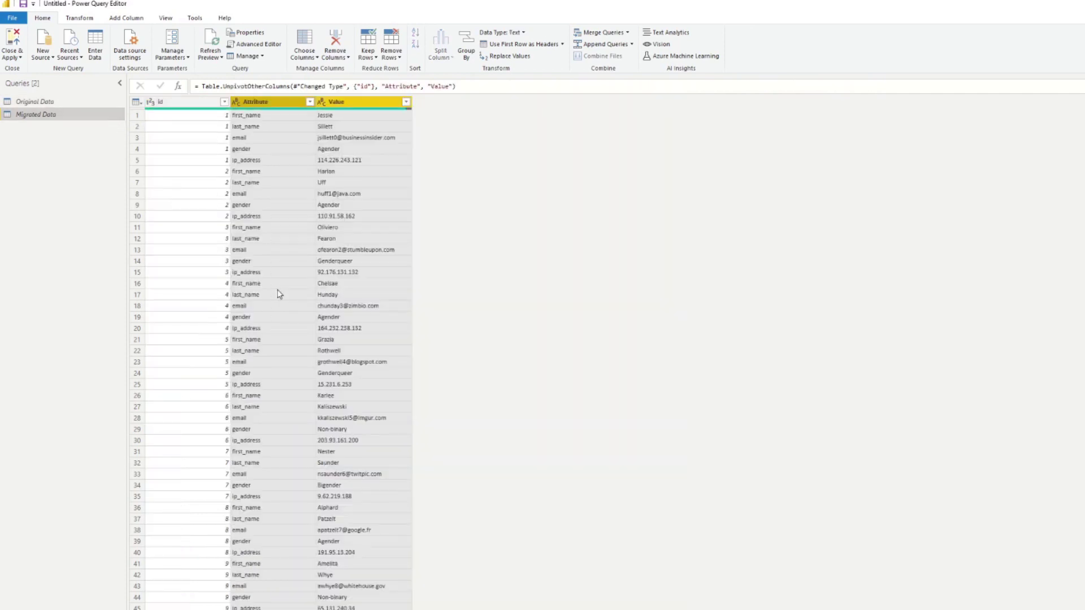
Create a query referencing Original Data and rename it Validator.
{"action": "right_click", "coordinate": [50, 105]}
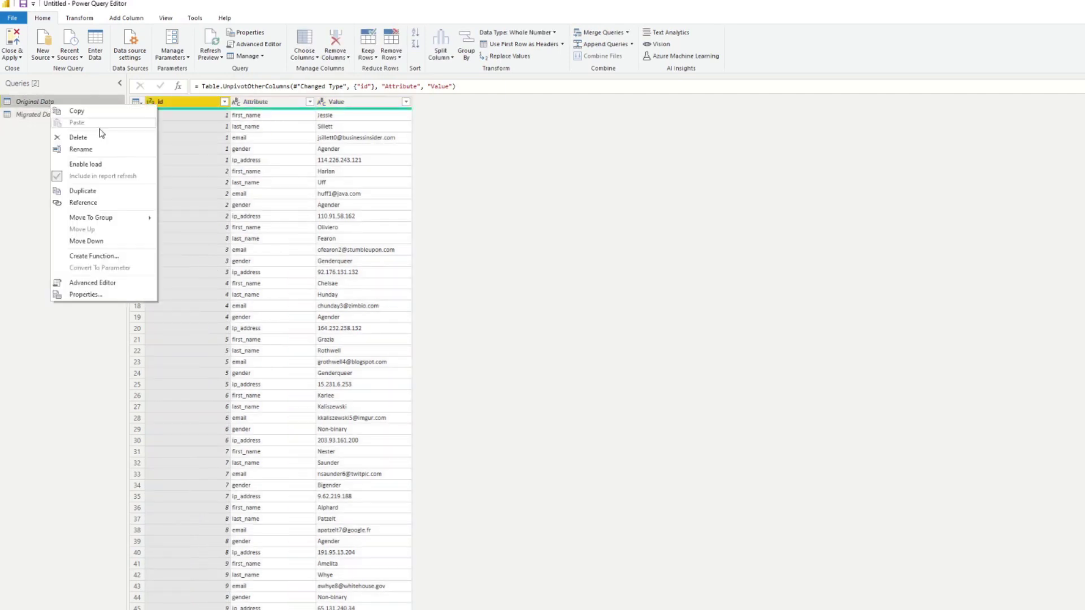
{"action": "left_click", "coordinate": [82, 203]}
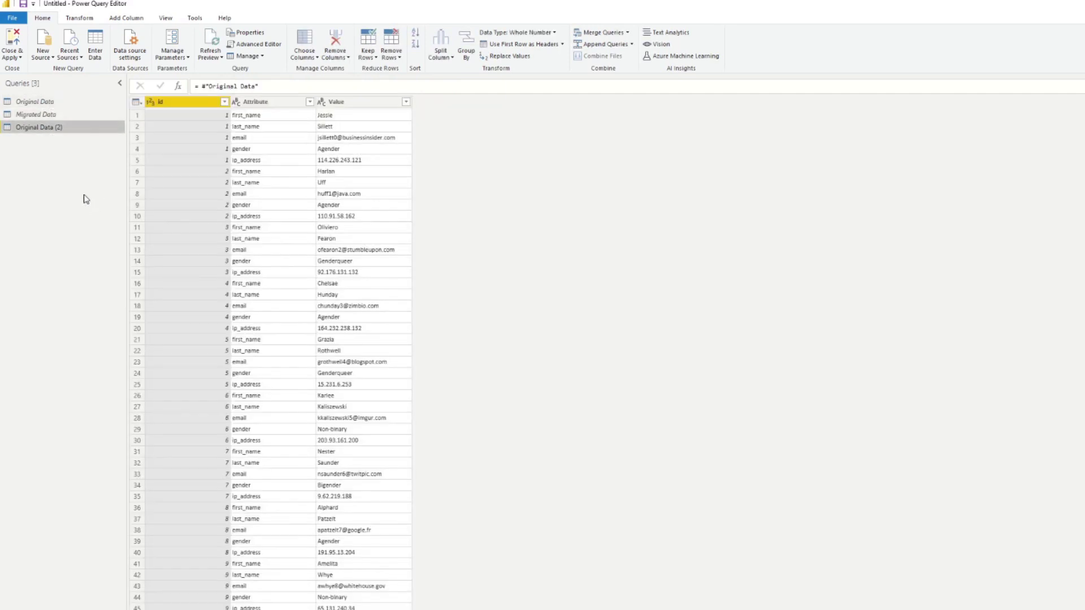
{"action": "double_click", "coordinate": [38, 128]}
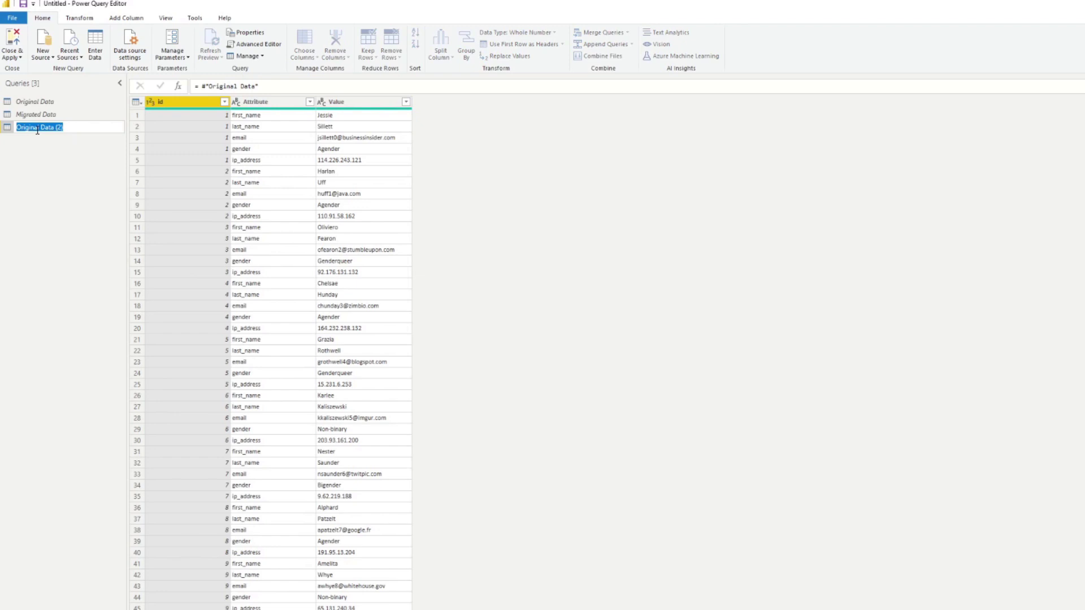
{"action": "type", "text": "Validator"}
{"action": "key", "text": "Return"}
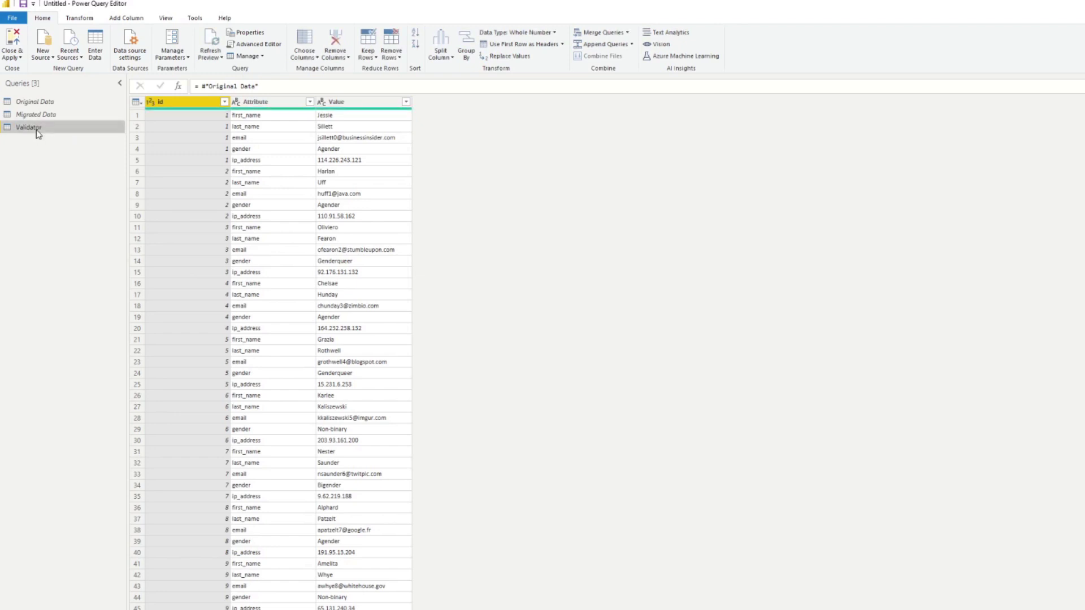
Merge Validator with Migrated Data as a Full Outer join on id and Attribute in both tables.
{"action": "left_click", "coordinate": [600, 32]}
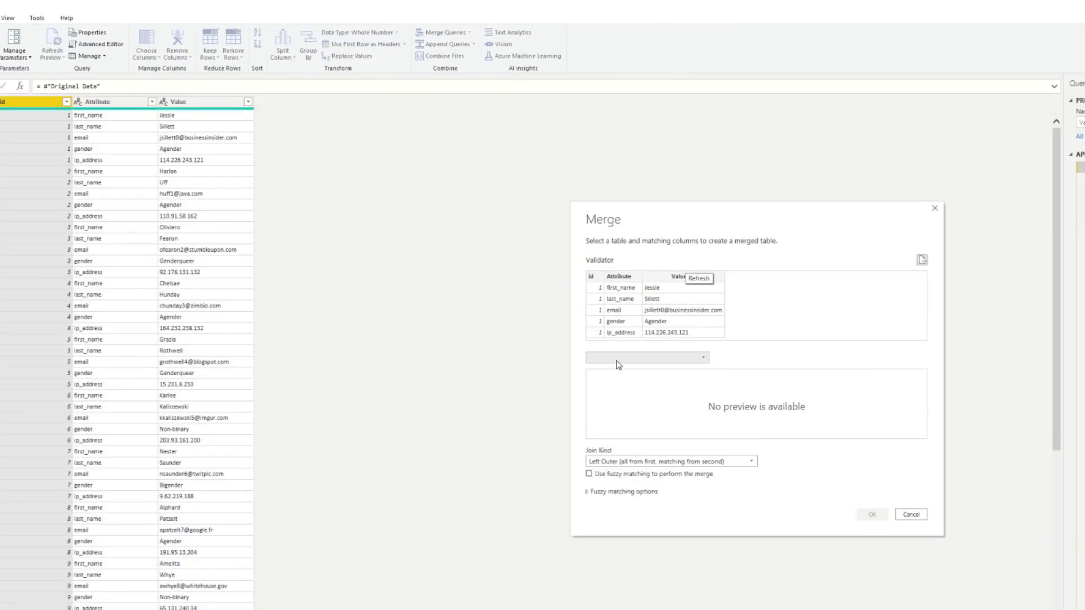
{"action": "left_click", "coordinate": [780, 357]}
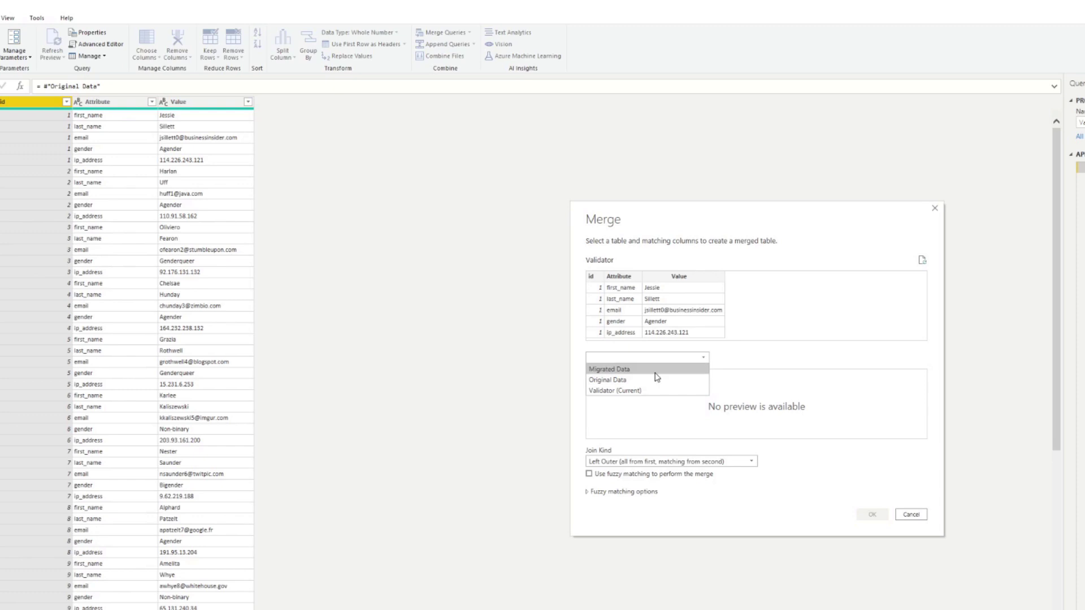
{"action": "left_click", "coordinate": [658, 373]}
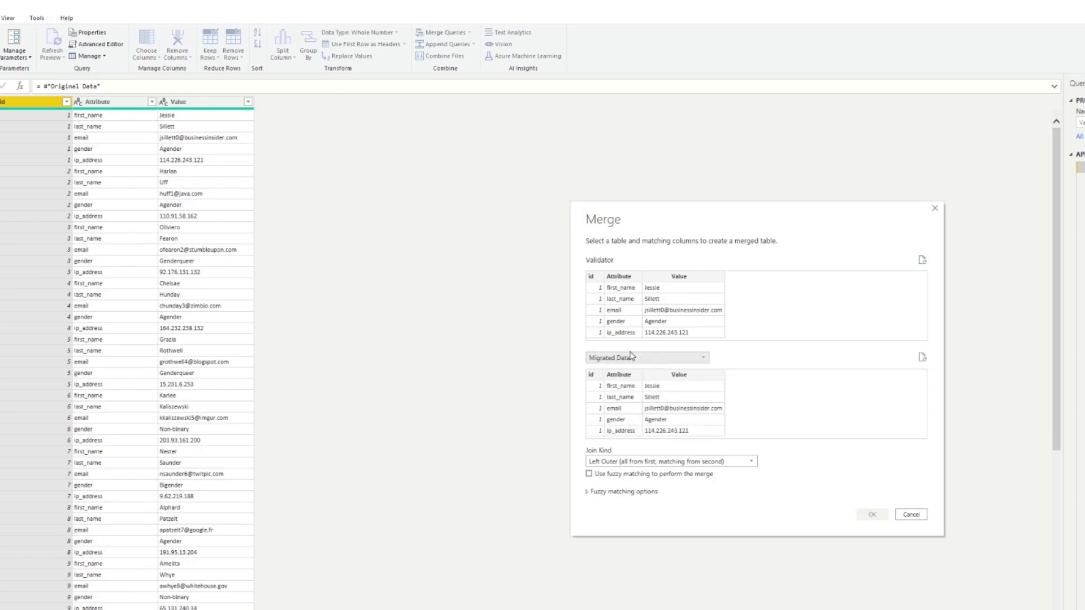
{"action": "left_click", "coordinate": [590, 276]}
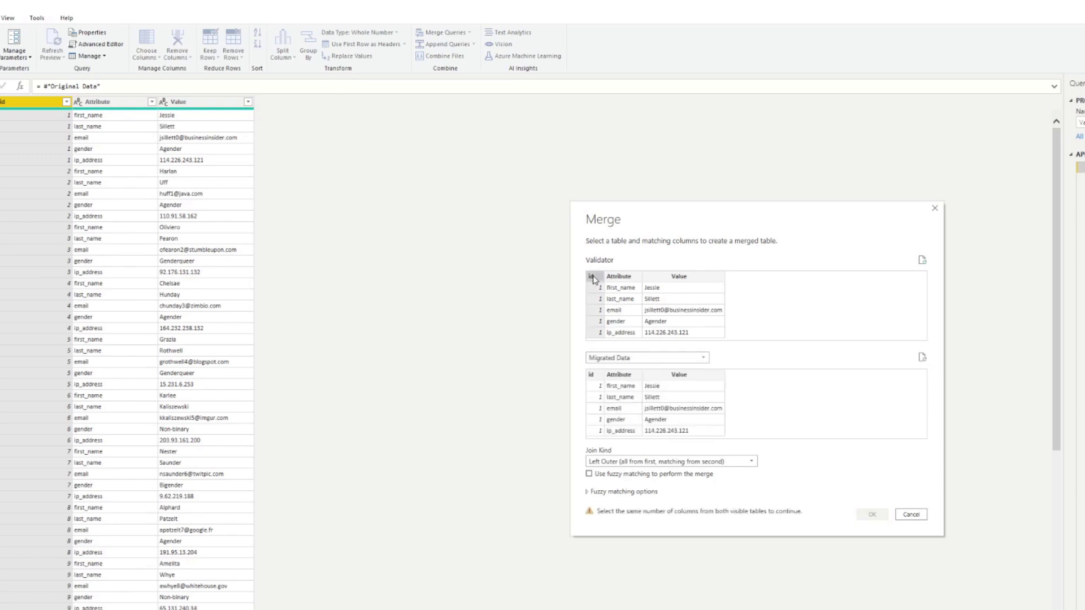
{"action": "left_click", "coordinate": [624, 280], "text": "ctrl"}
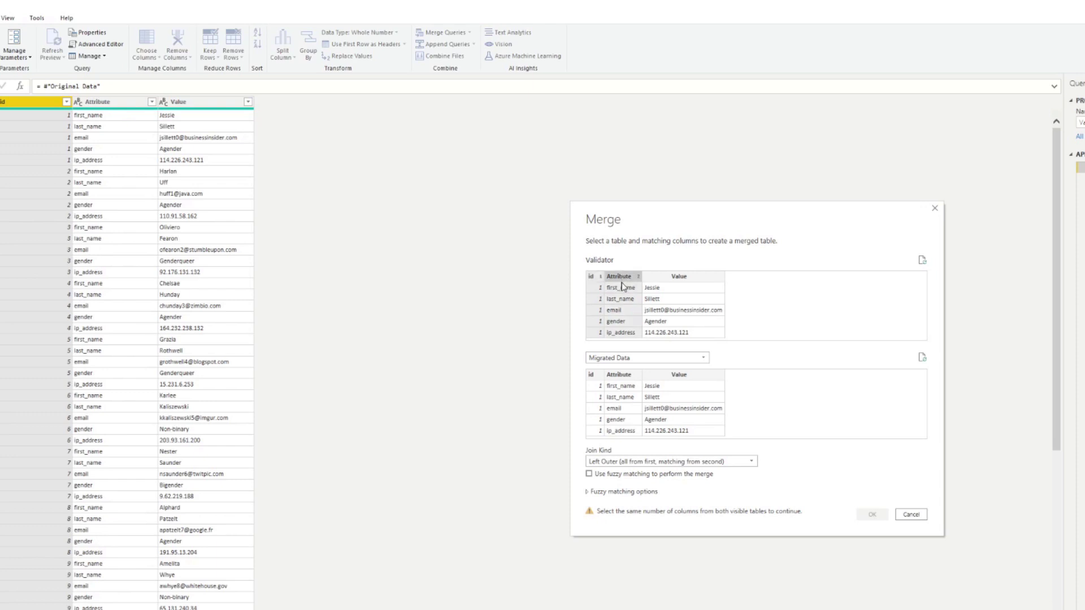
{"action": "left_click", "coordinate": [598, 377]}
{"action": "left_click", "coordinate": [617, 378], "text": "ctrl"}
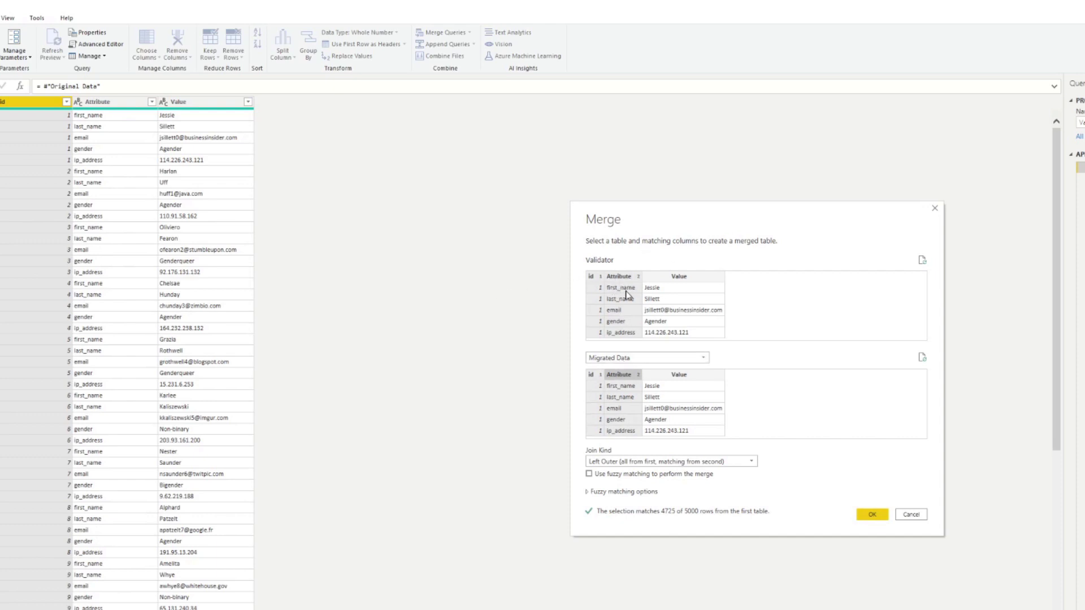
{"action": "left_click", "coordinate": [700, 464]}
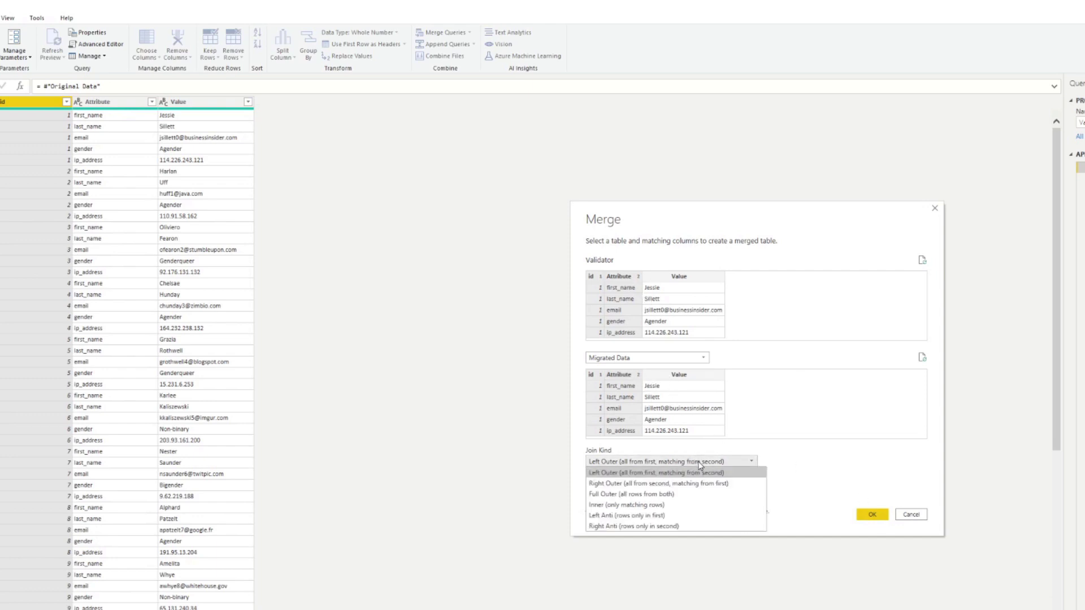
{"action": "left_click", "coordinate": [623, 495]}
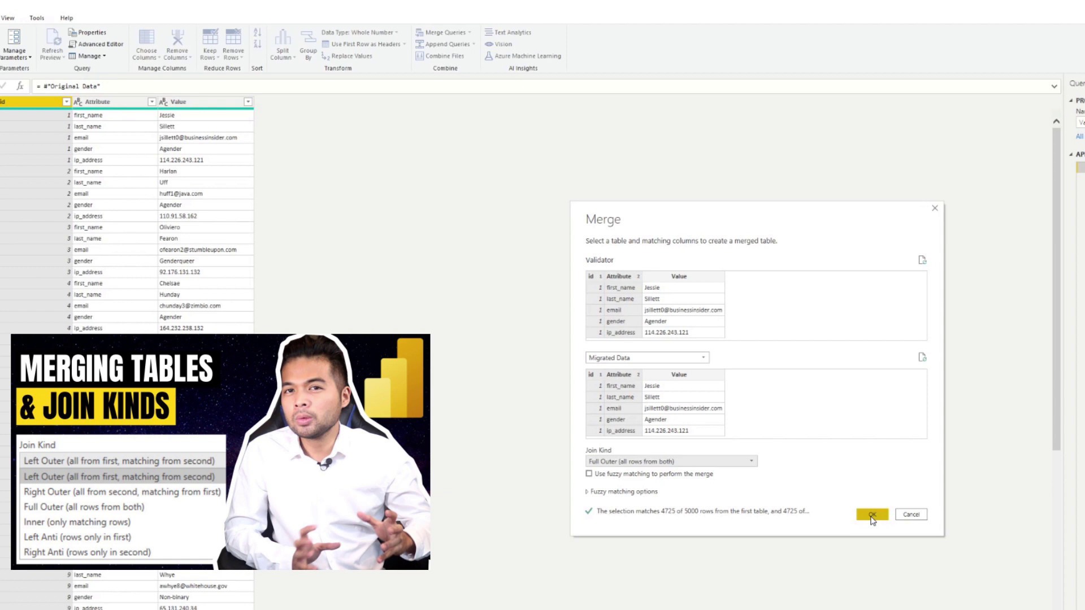
{"action": "left_click", "coordinate": [872, 515]}
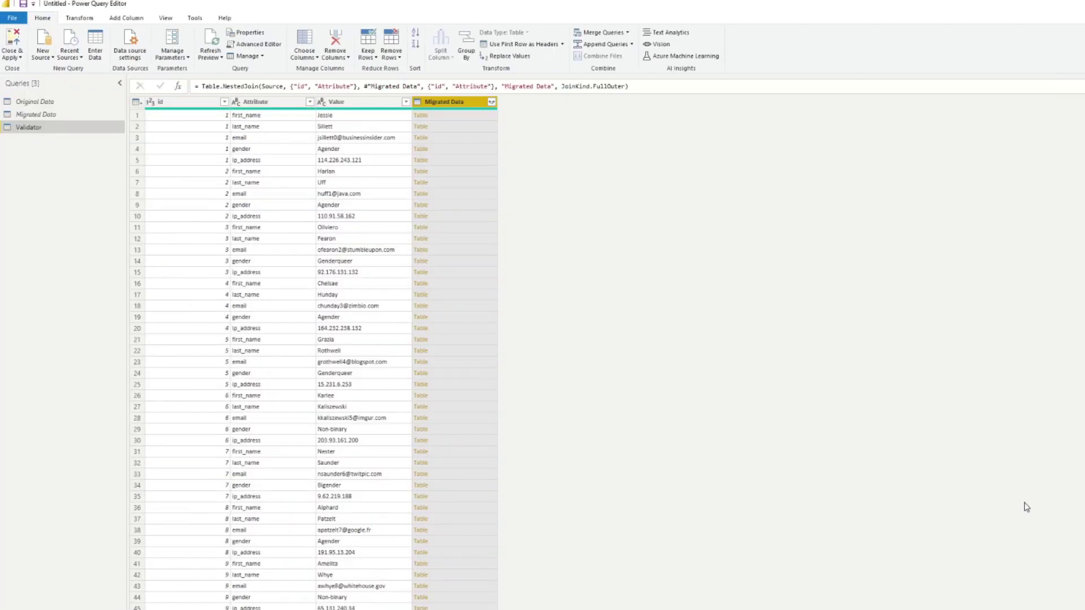
Expand Migrated Data and rename columns to Original ID, Original Column, Original Value and Migrated ID.
{"action": "left_click", "coordinate": [492, 101]}
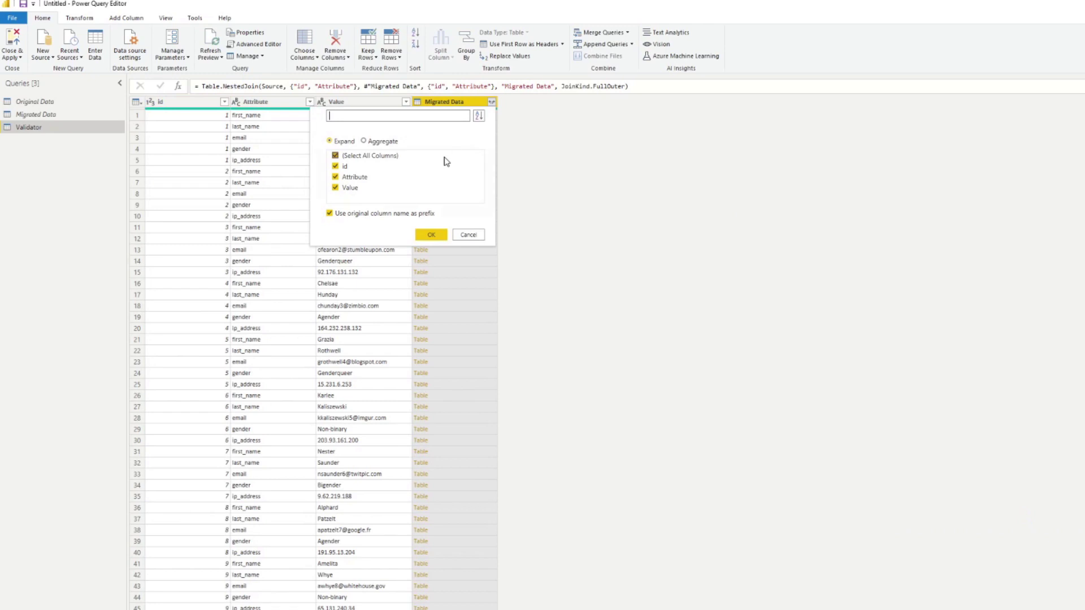
{"action": "left_click", "coordinate": [427, 236]}
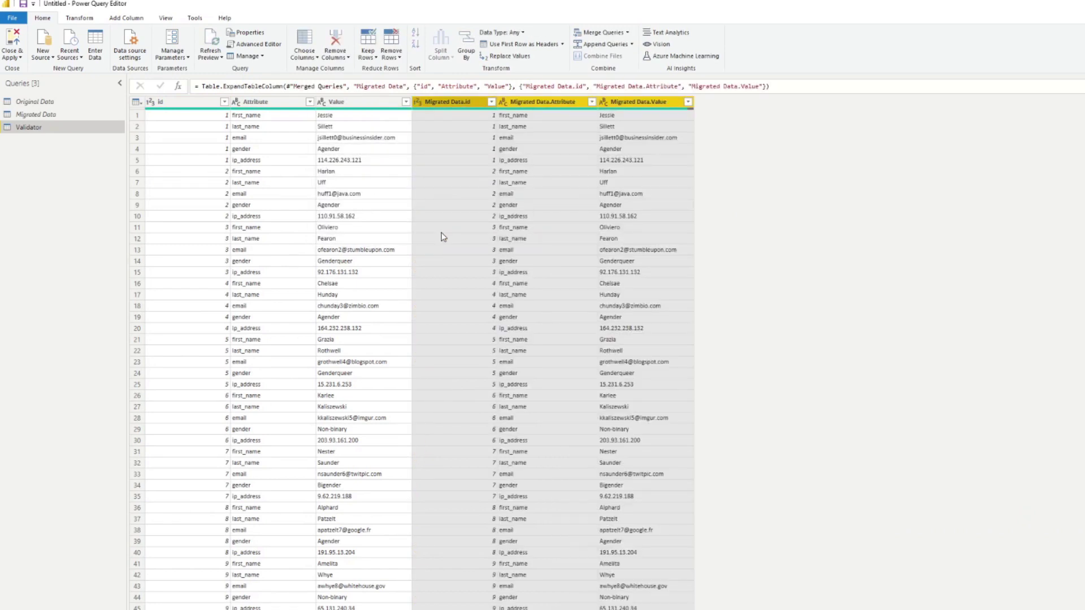
{"action": "left_click", "coordinate": [196, 106]}
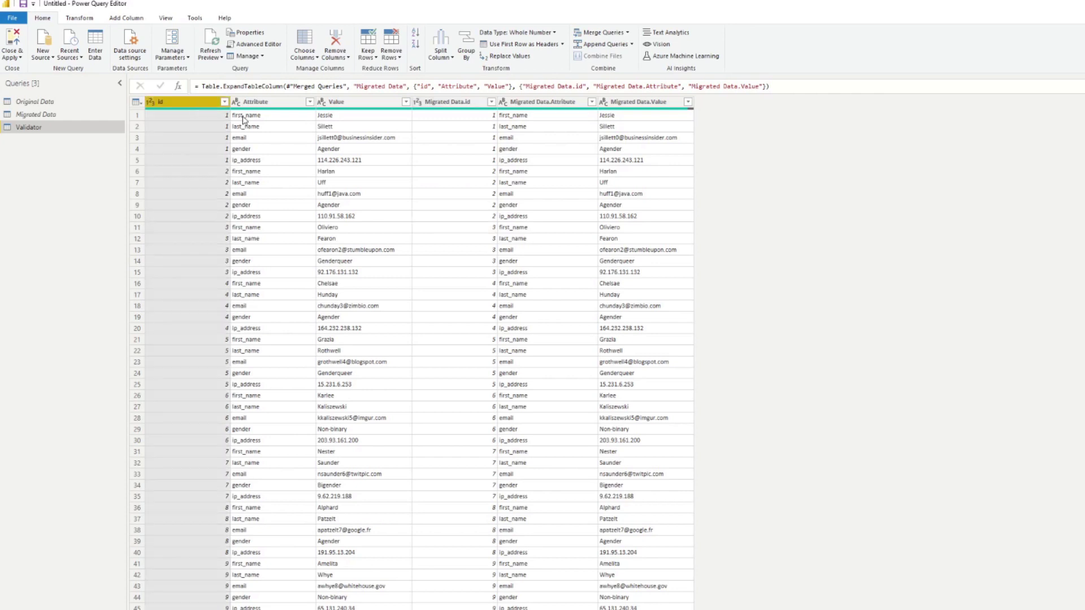
{"action": "double_click", "coordinate": [201, 104]}
{"action": "type", "text": "Original ID"}
{"action": "key", "text": "Tab"}
{"action": "type", "text": "Original Column"}
{"action": "key", "text": "Tab"}
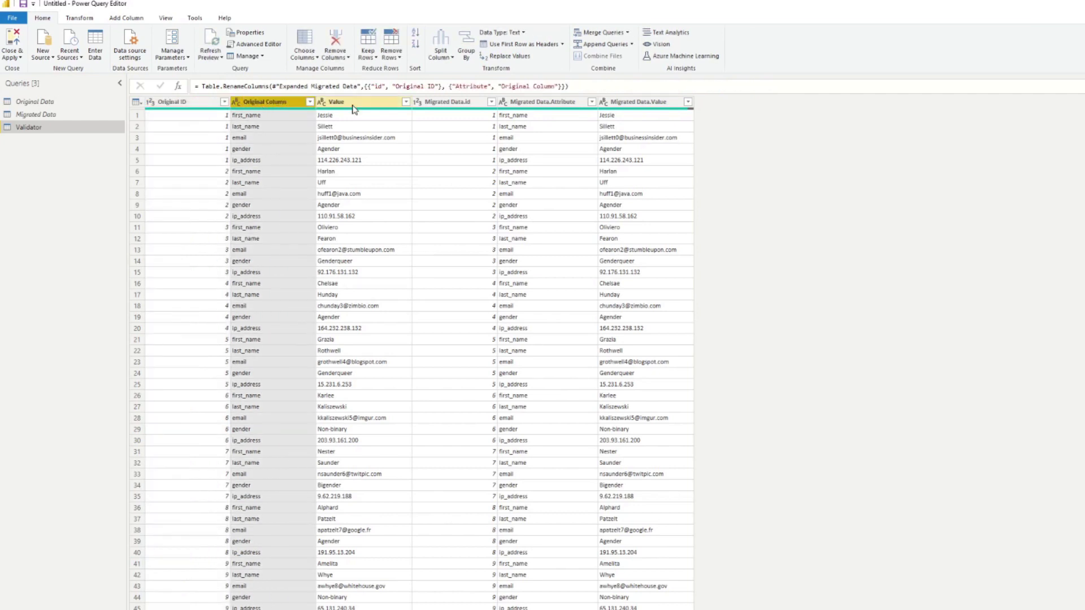
{"action": "type", "text": "Original Value"}
{"action": "key", "text": "Tab"}
{"action": "type", "text": "Migrated ID"}
Rename the last columns Migrated Column and Migrated Value, then clear all values in the Migrated Value filter.
{"action": "right_click", "coordinate": [516, 102]}
{"action": "left_click", "coordinate": [548, 326]}
{"action": "type", "text": "Migrated Column"}
{"action": "key", "text": "Tab"}
{"action": "type", "text": "Migrated Value"}
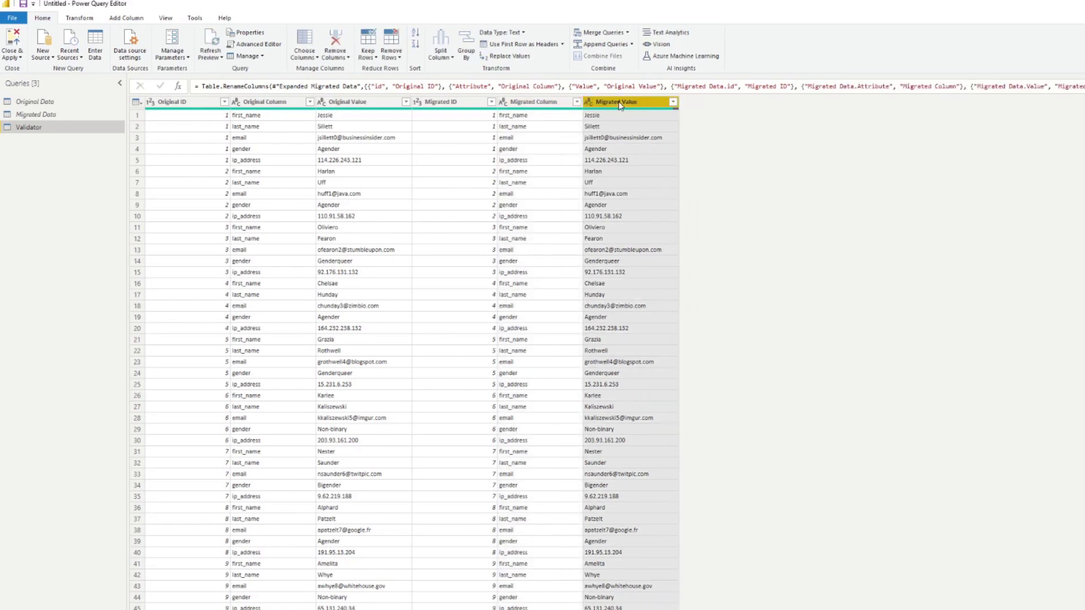
{"action": "left_click", "coordinate": [636, 306]}
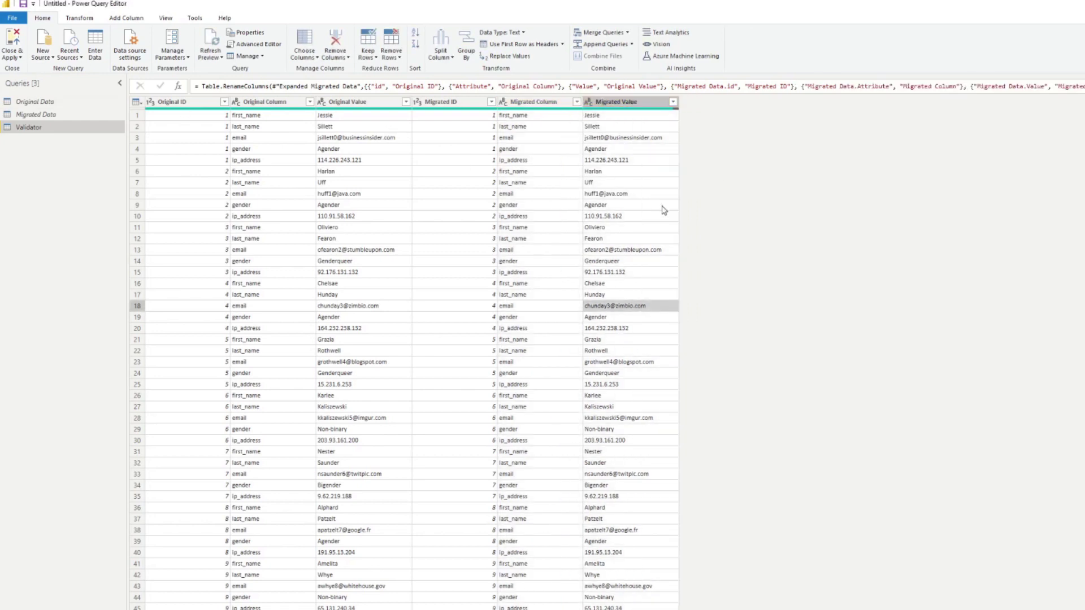
{"action": "left_click", "coordinate": [673, 102]}
{"action": "left_click", "coordinate": [557, 214]}
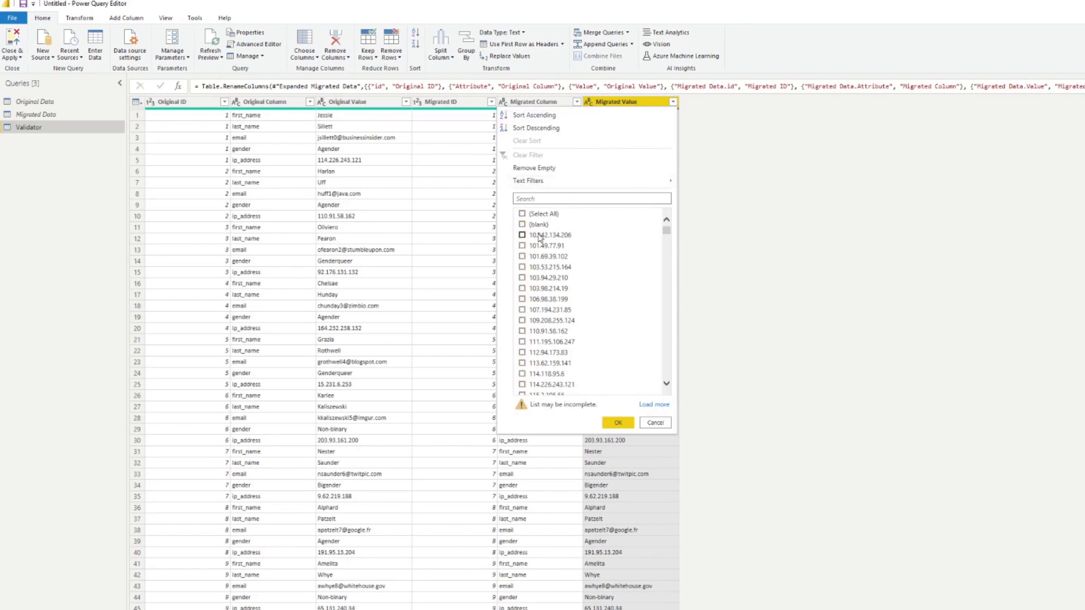
Filter Migrated Value to blanks, inspect the unmatched rows, then undo the filter with Ctrl+Z.
{"action": "left_click", "coordinate": [540, 225]}
{"action": "left_click", "coordinate": [619, 423]}
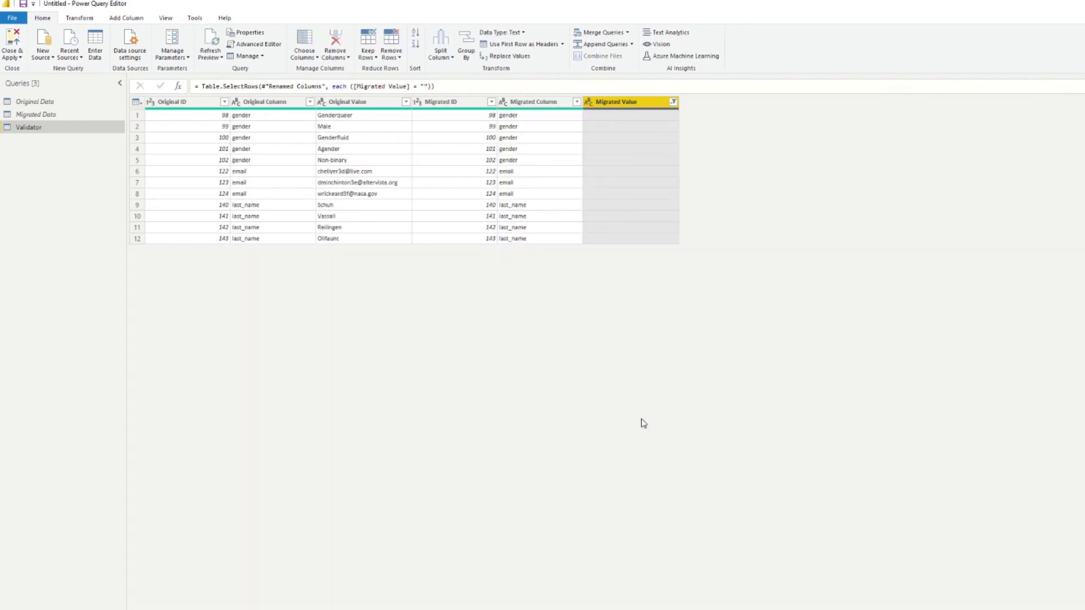
{"action": "left_click", "coordinate": [586, 188]}
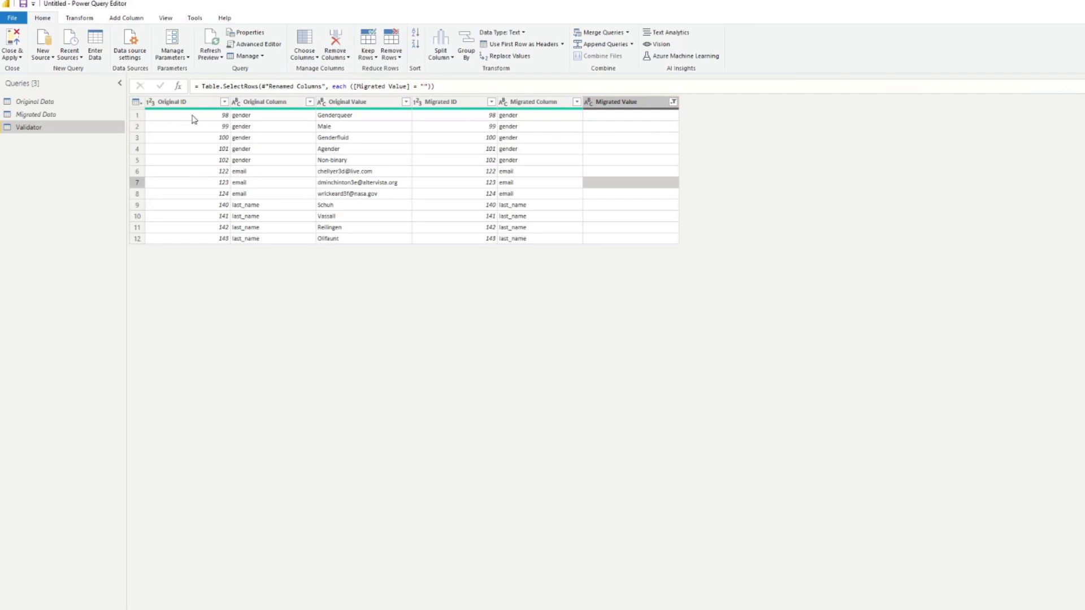
{"action": "left_click", "coordinate": [216, 119]}
{"action": "left_click", "coordinate": [492, 120]}
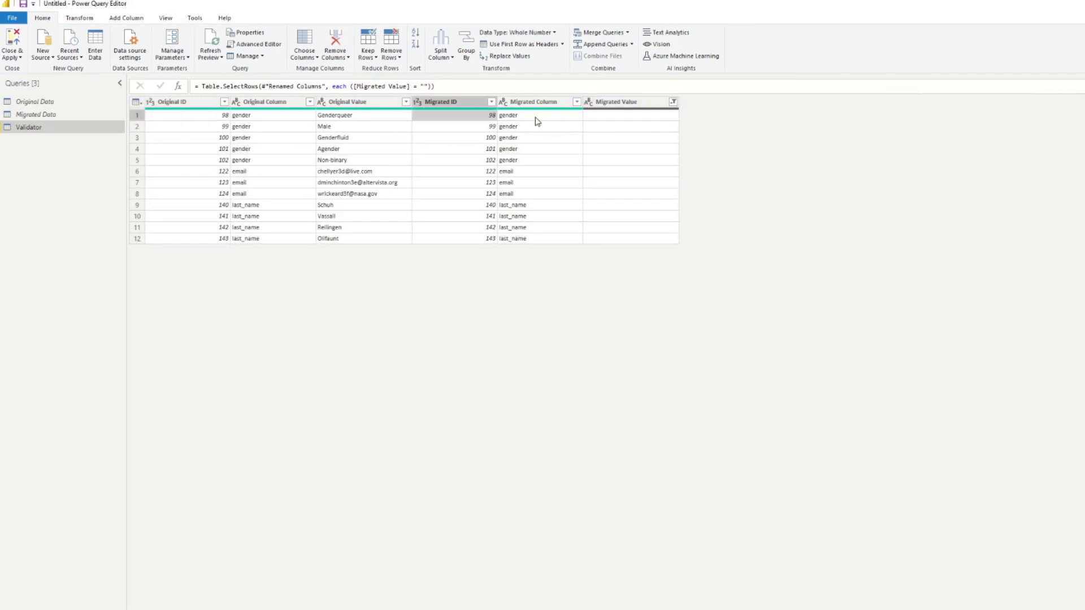
{"action": "left_click", "coordinate": [565, 120]}
{"action": "left_click", "coordinate": [599, 119]}
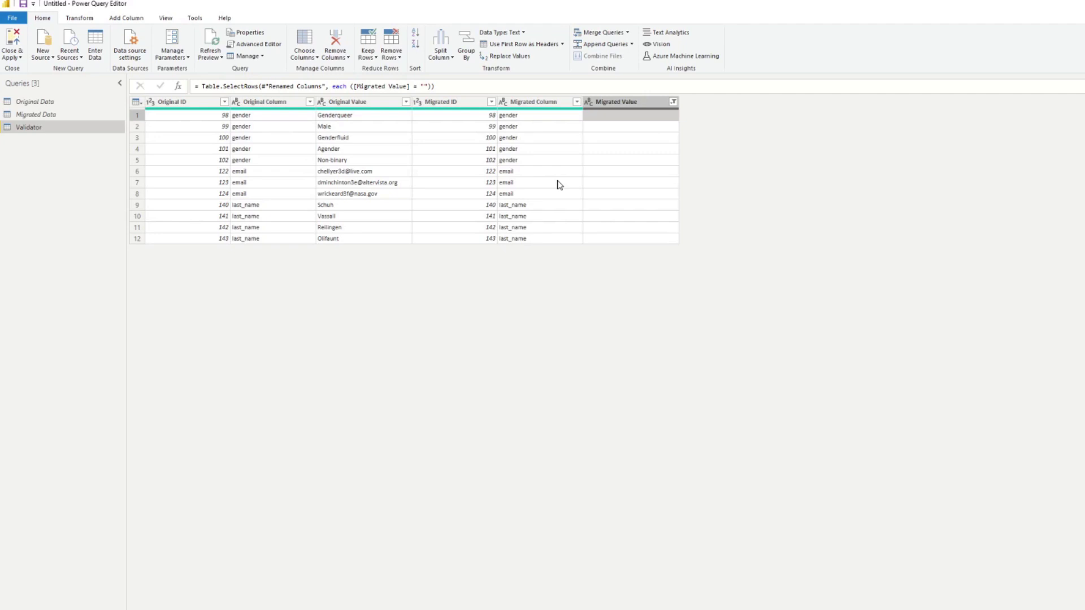
{"action": "key", "text": "ctrl+z"}
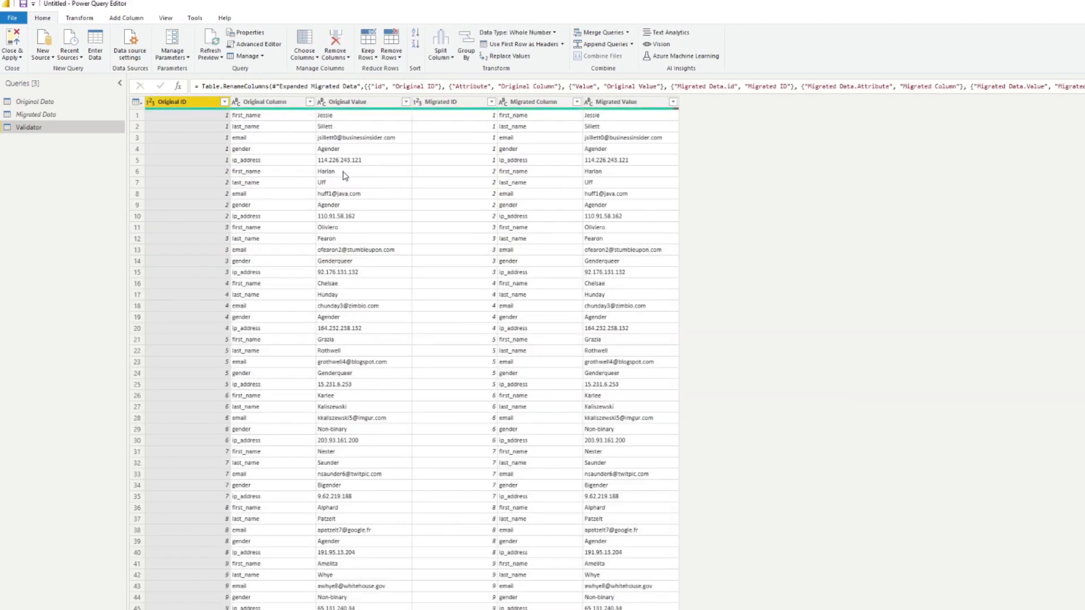
Apply the query changes and view the loaded Validator table in Data view.
{"action": "left_click", "coordinate": [9, 41]}
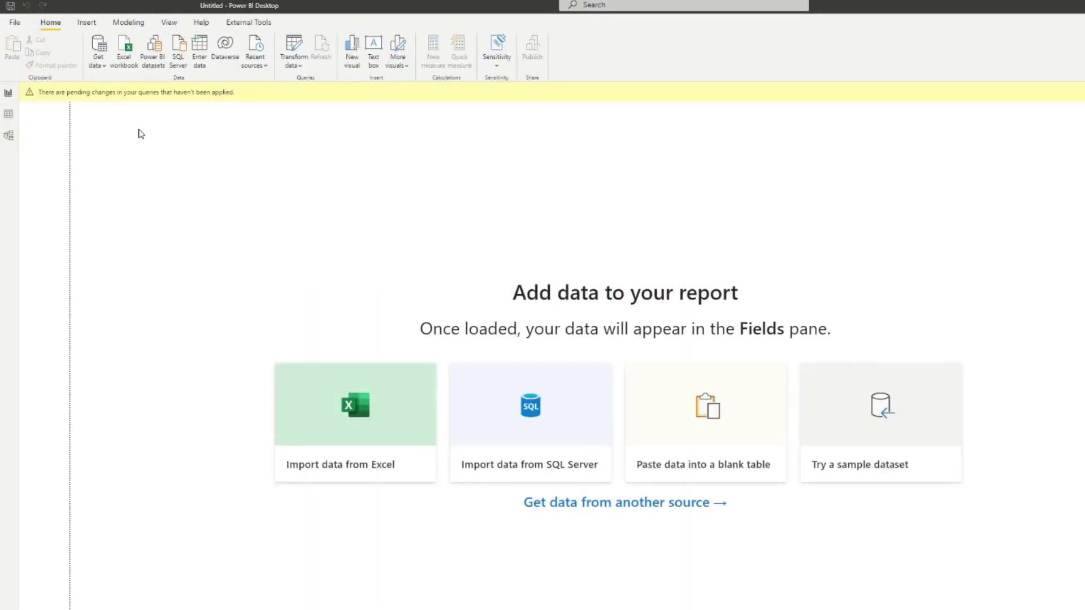
{"action": "left_click", "coordinate": [8, 113]}
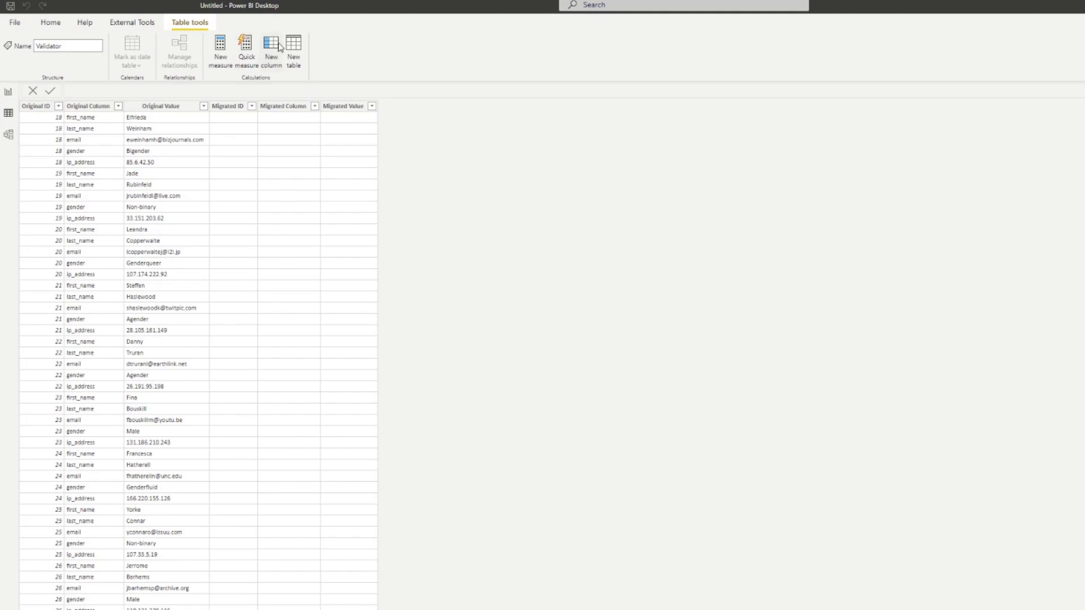
Start a Mismatch column with IF comparing Validator[Original Value] <> Validator[Migrated Value].
{"action": "left_click", "coordinate": [278, 49]}
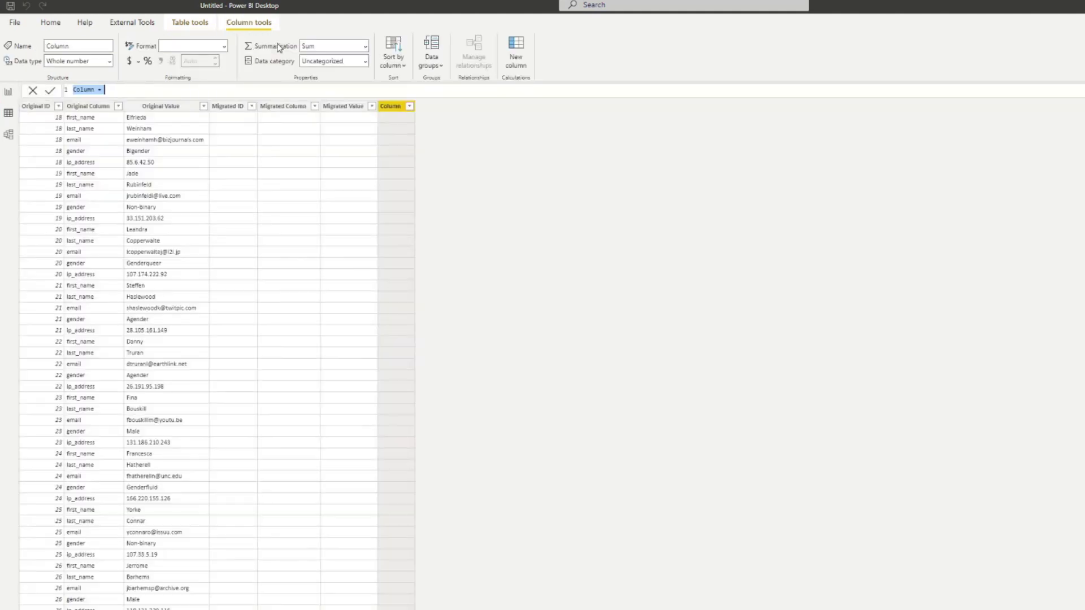
{"action": "type", "text": "Mismatch ="}
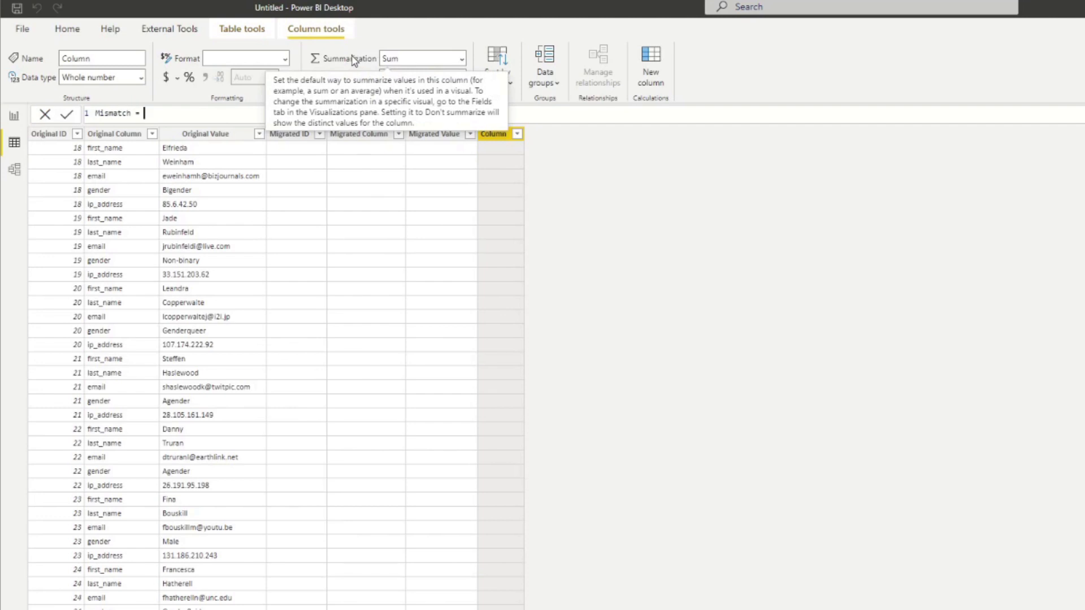
{"action": "key", "text": "shift+Return"}
{"action": "key", "text": "Tab"}
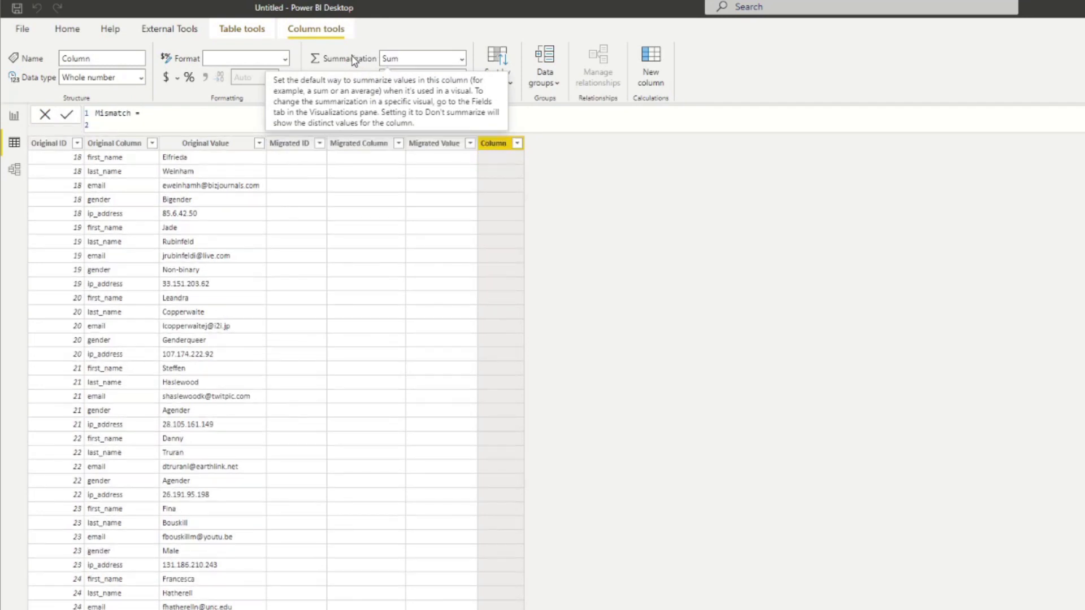
{"action": "type", "text": "IF("}
{"action": "key", "text": "shift+Return"}
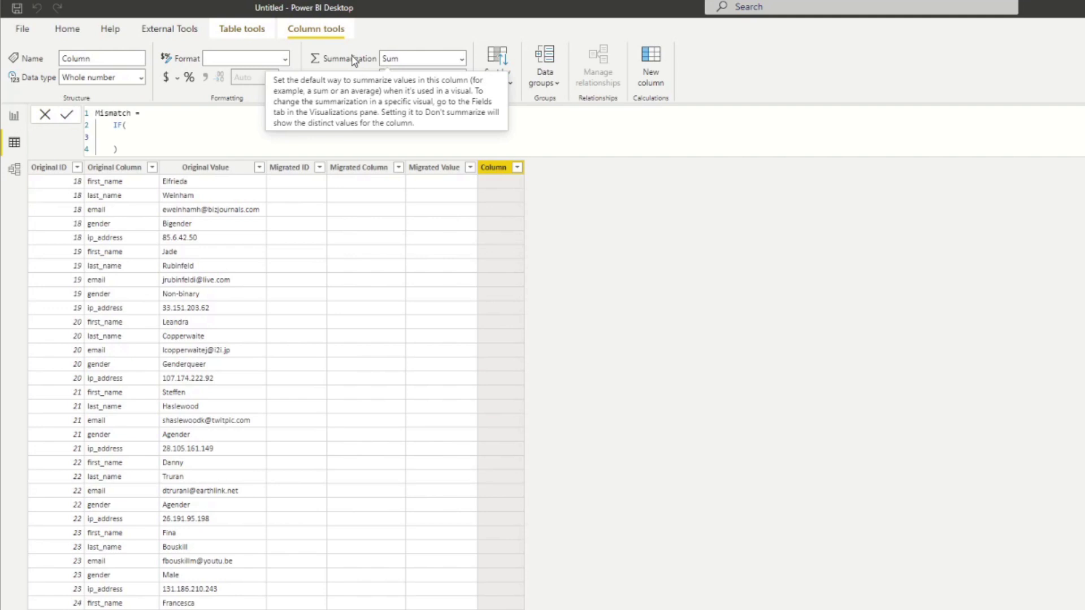
{"action": "type", "text": "Value"}
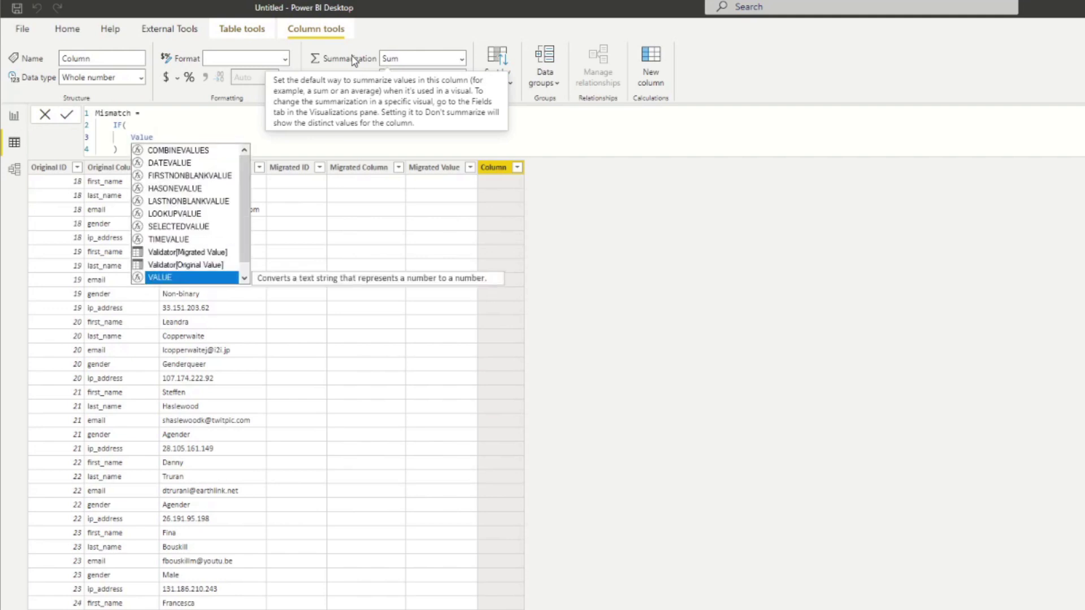
{"action": "key", "text": "Up"}
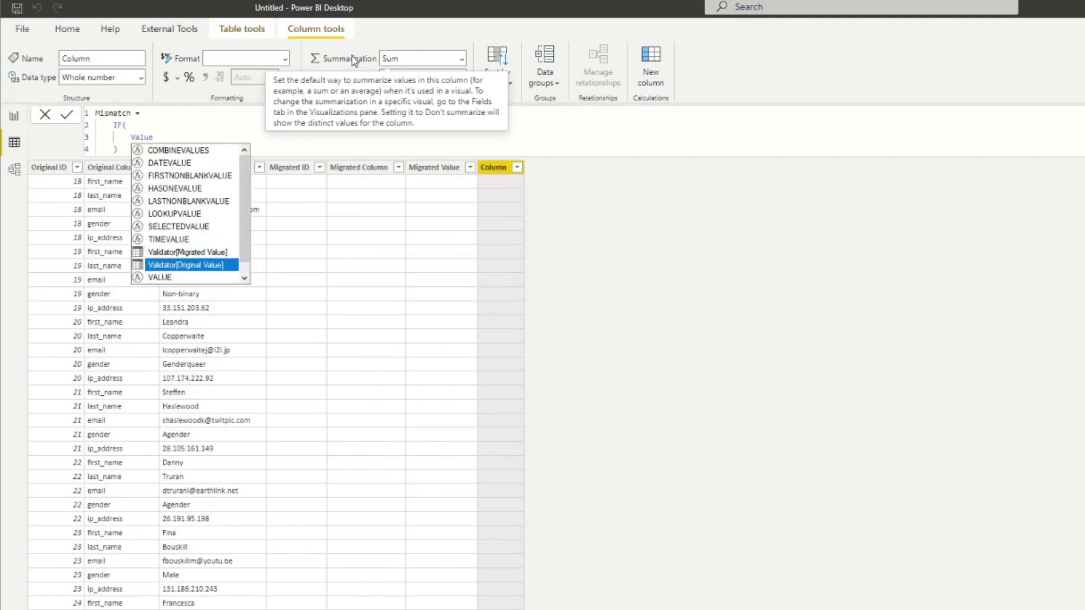
{"action": "key", "text": "Tab"}
{"action": "type", "text": "<>"}
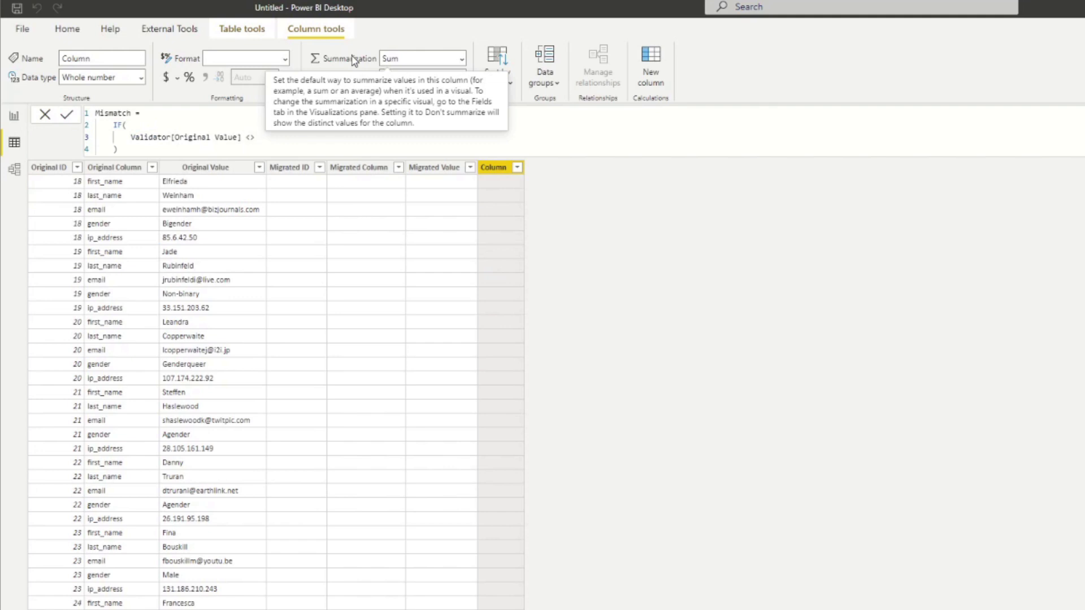
{"action": "type", "text": " Mig"}
{"action": "key", "text": "Down"}
{"action": "key", "text": "Down"}
{"action": "key", "text": "Tab"}
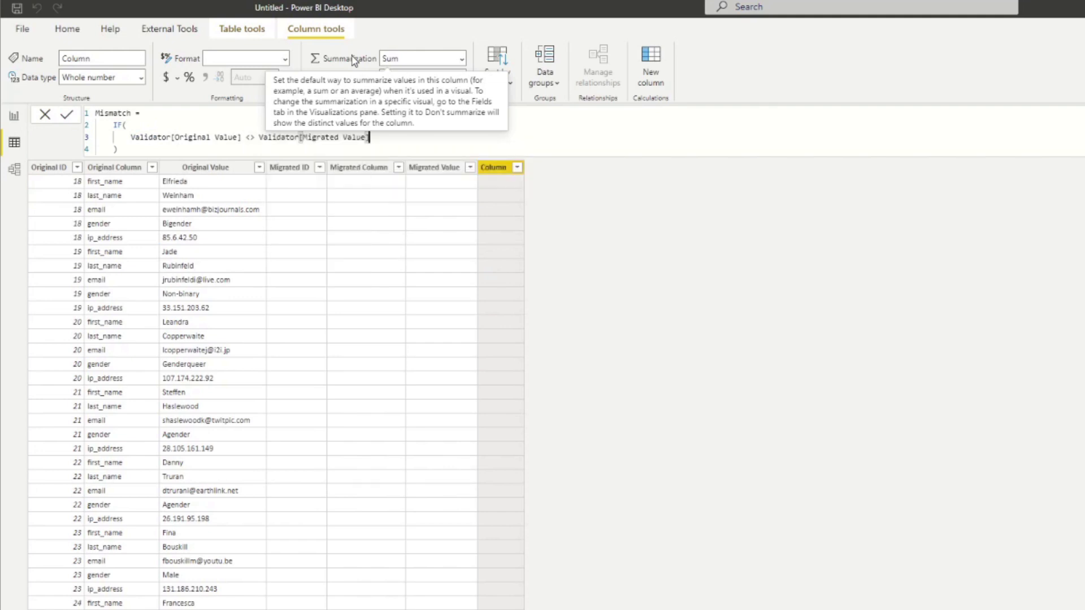
Add the "Mismatch" and "Match" results to the IF formula and commit the column.
{"action": "key", "text": "shift+Return"}
{"action": "type", "text": ", \"Mism"}
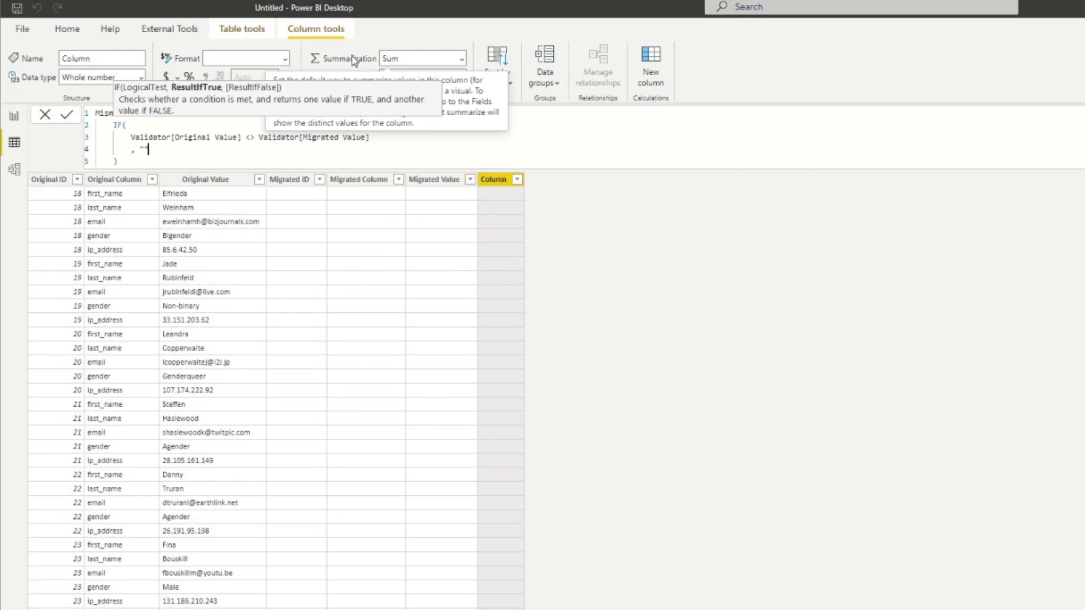
{"action": "type", "text": "atch"}
{"action": "key", "text": "Down"}
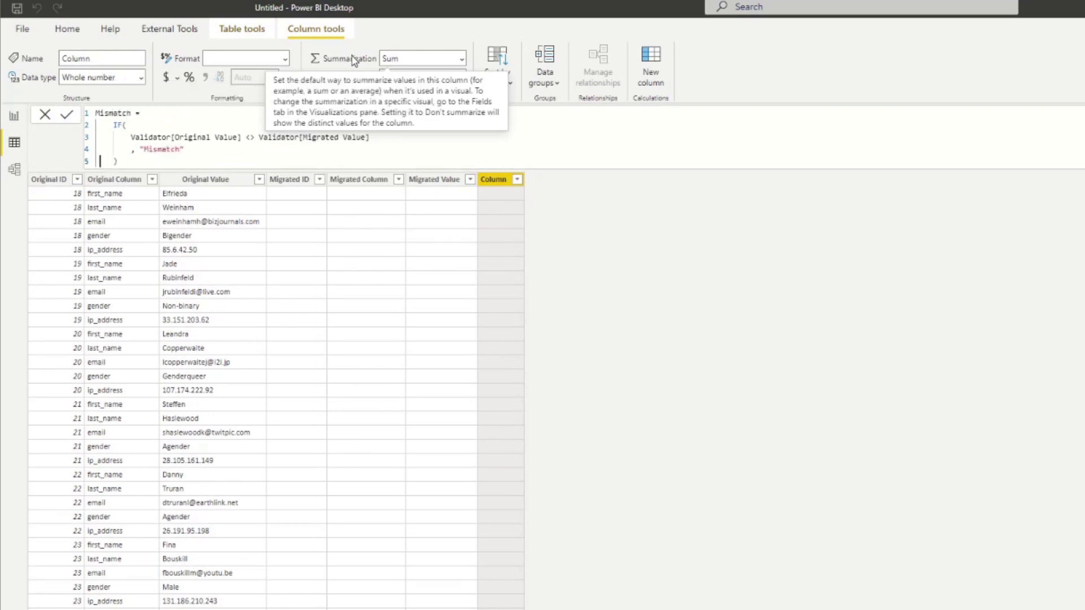
{"action": "key", "text": "Up"}
{"action": "key", "text": "End"}
{"action": "key", "text": "Return"}
{"action": "type", "text": ", "}
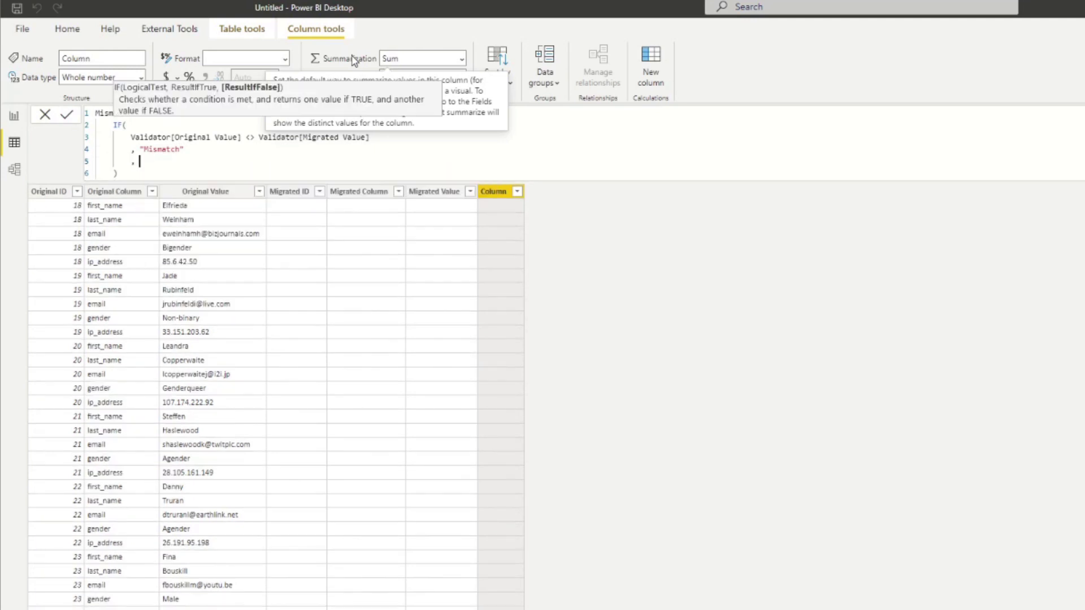
{"action": "type", "text": "\"Match\""}
{"action": "left_click", "coordinate": [198, 174]}
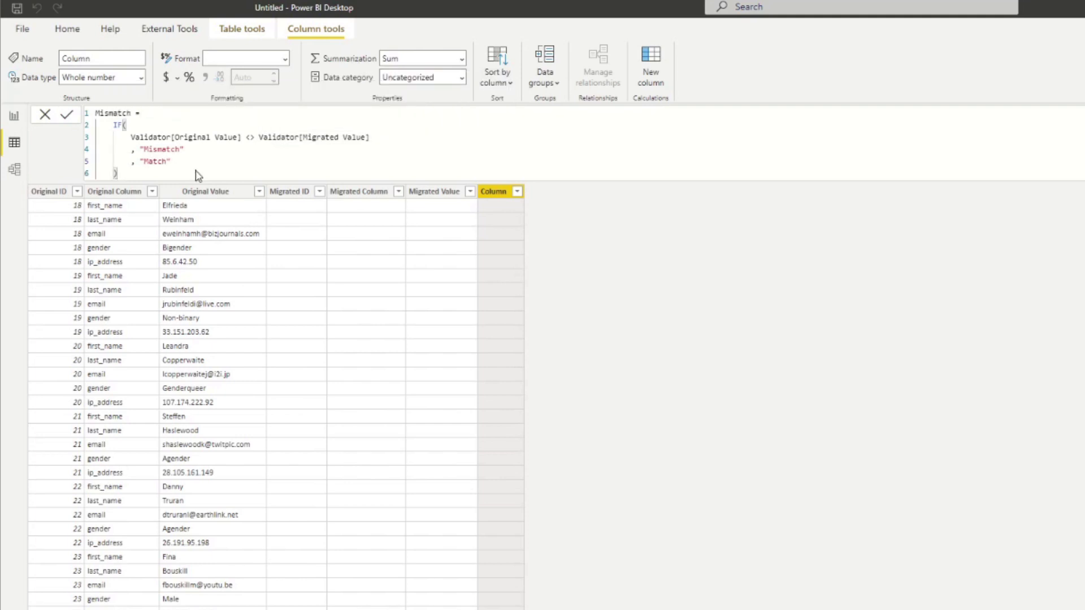
{"action": "key", "text": "Return"}
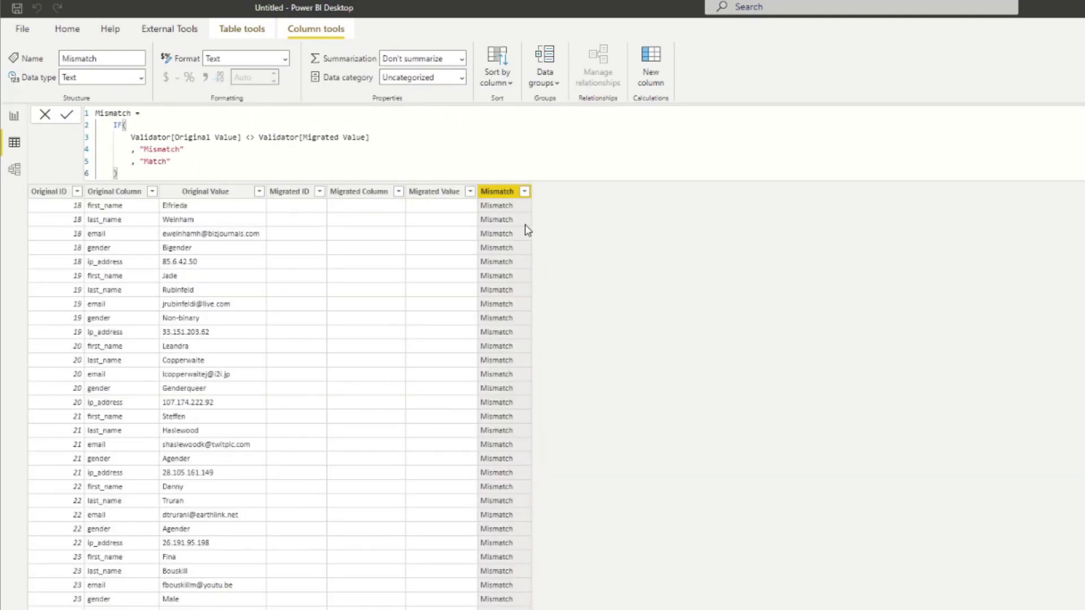
Filter the Mismatch column to Match rows only and scroll through the results.
{"action": "left_click", "coordinate": [525, 191]}
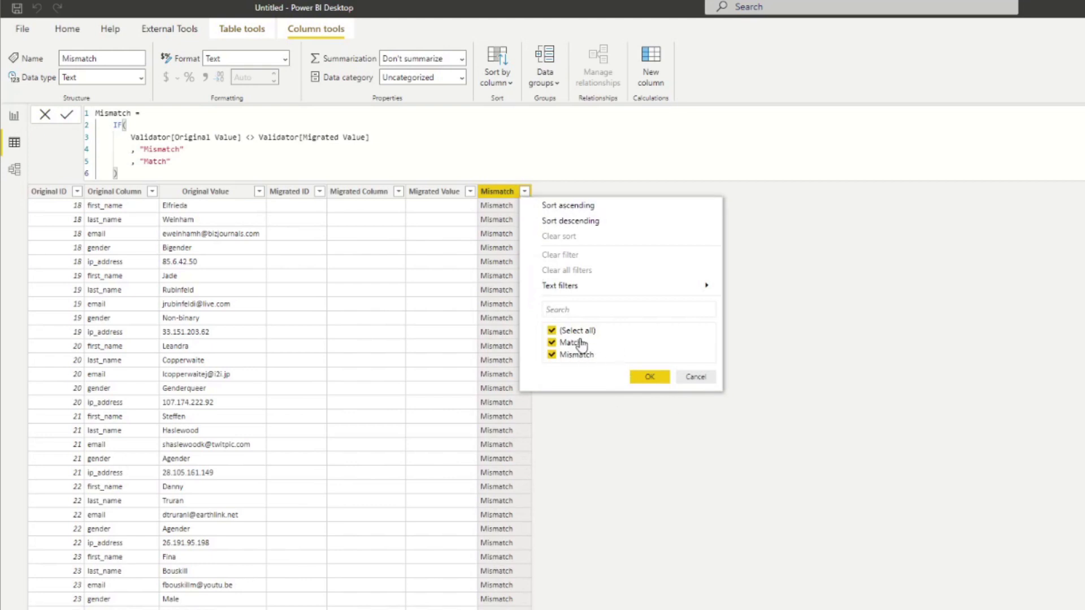
{"action": "left_click", "coordinate": [568, 355]}
{"action": "left_click", "coordinate": [650, 377]}
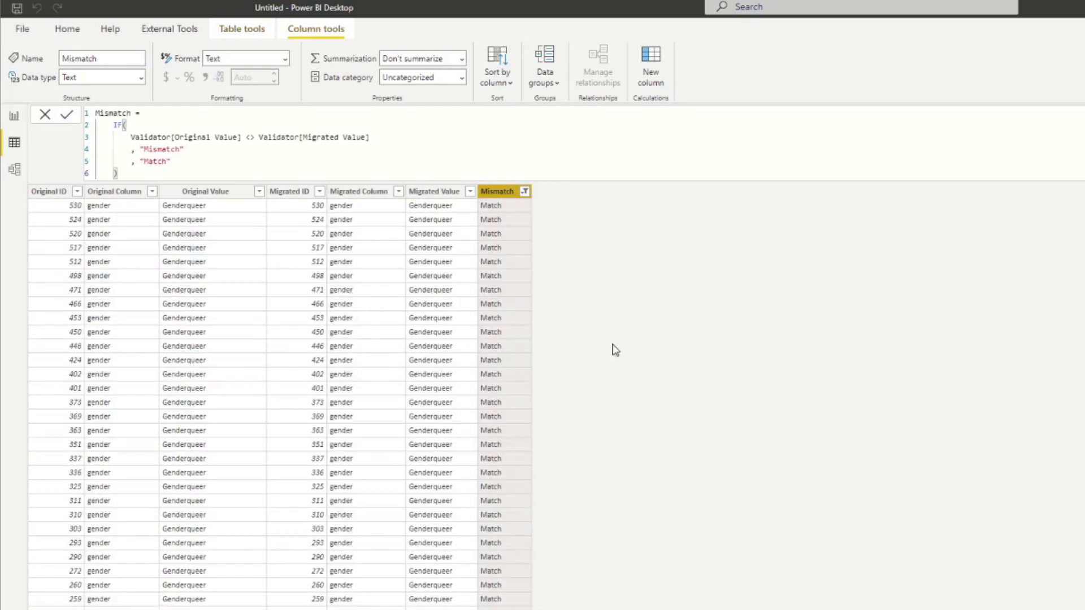
{"action": "left_click", "coordinate": [459, 234]}
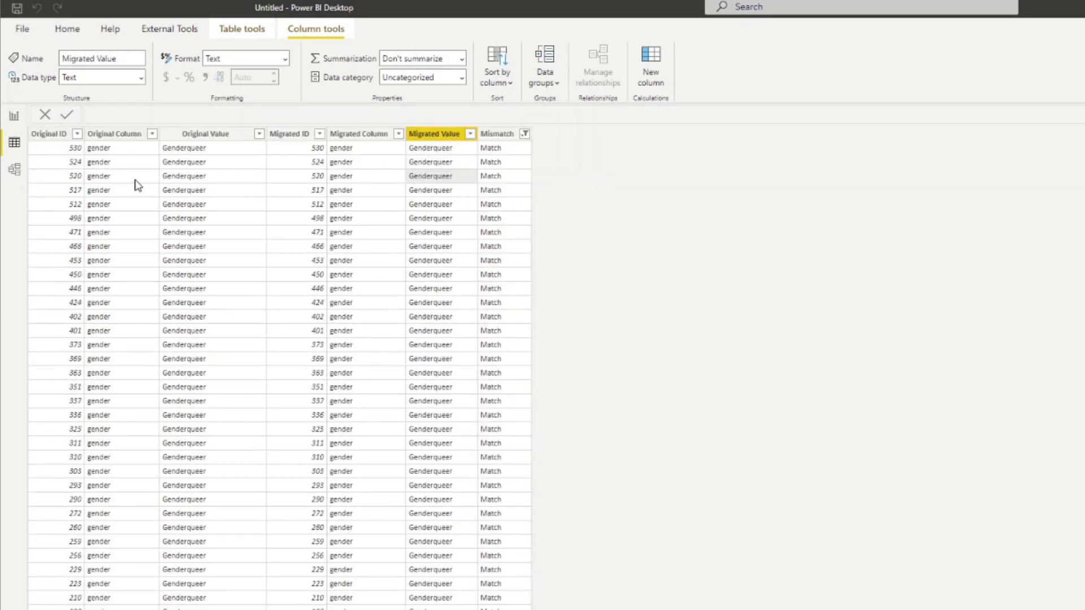
{"action": "scroll", "coordinate": [136, 184], "scroll_direction": "down", "scroll_amount": 20}
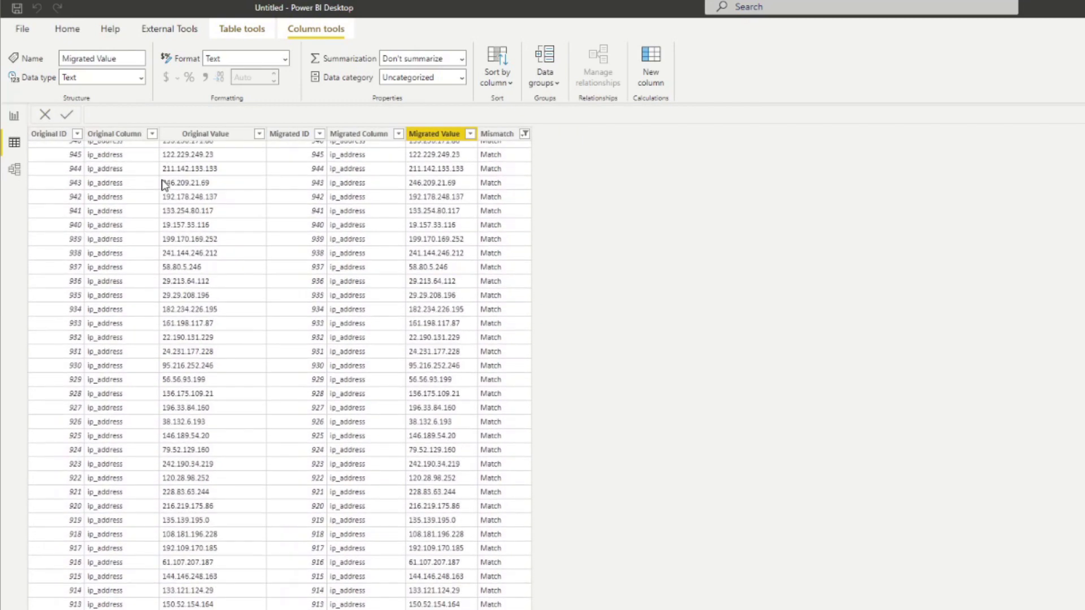
{"action": "scroll", "coordinate": [162, 185], "scroll_direction": "down", "scroll_amount": 12}
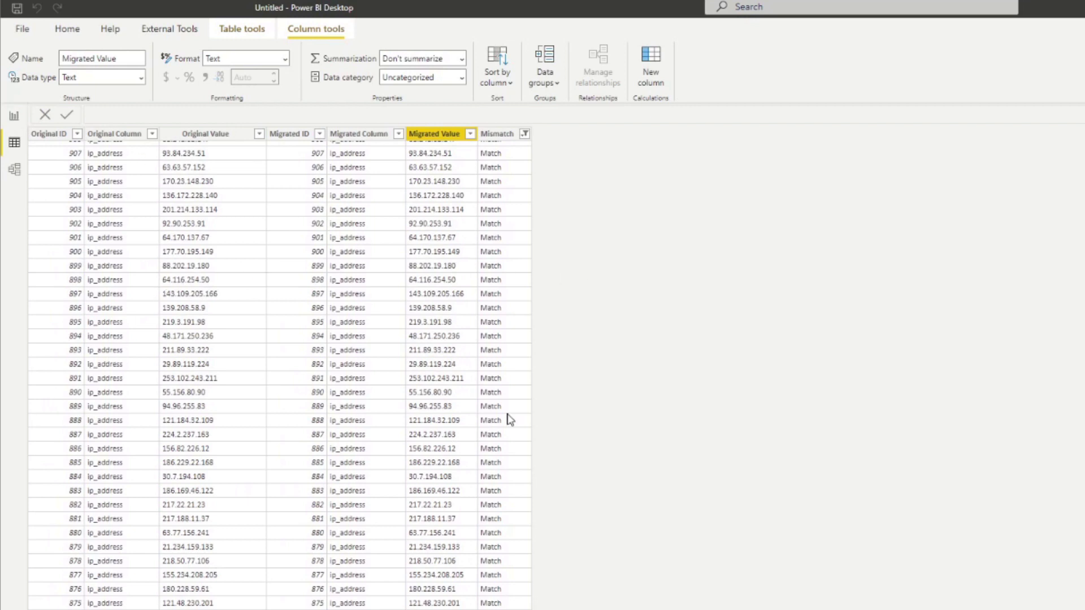
{"action": "scroll", "coordinate": [360, 452], "scroll_direction": "up", "scroll_amount": 15}
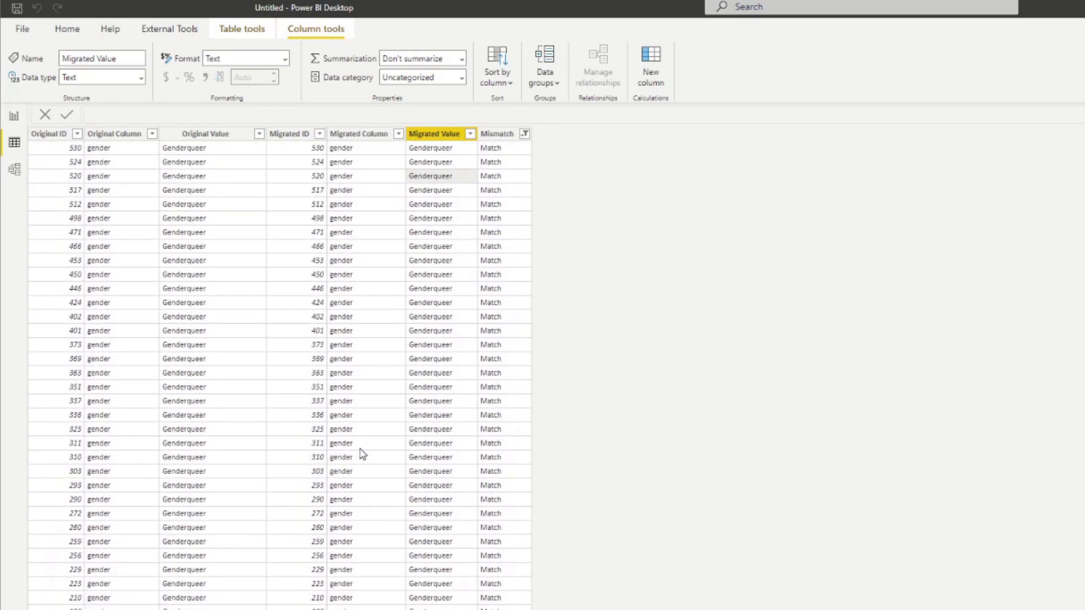
Switch the Mismatch filter to show only Mismatch rows and compare Original and Migrated values.
{"action": "left_click", "coordinate": [525, 134]}
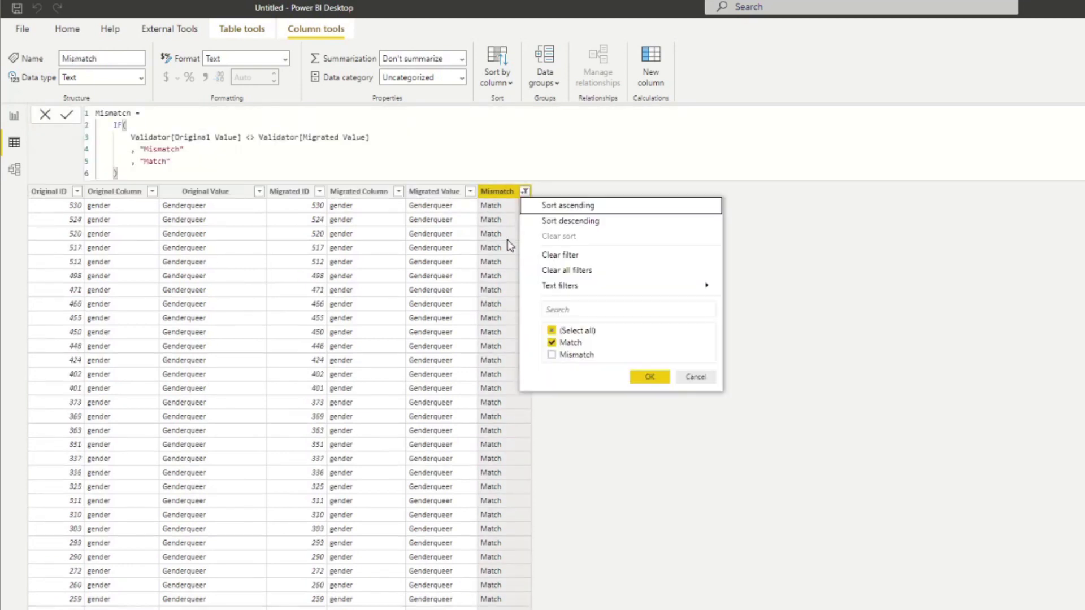
{"action": "left_click", "coordinate": [576, 355]}
{"action": "left_click", "coordinate": [579, 343]}
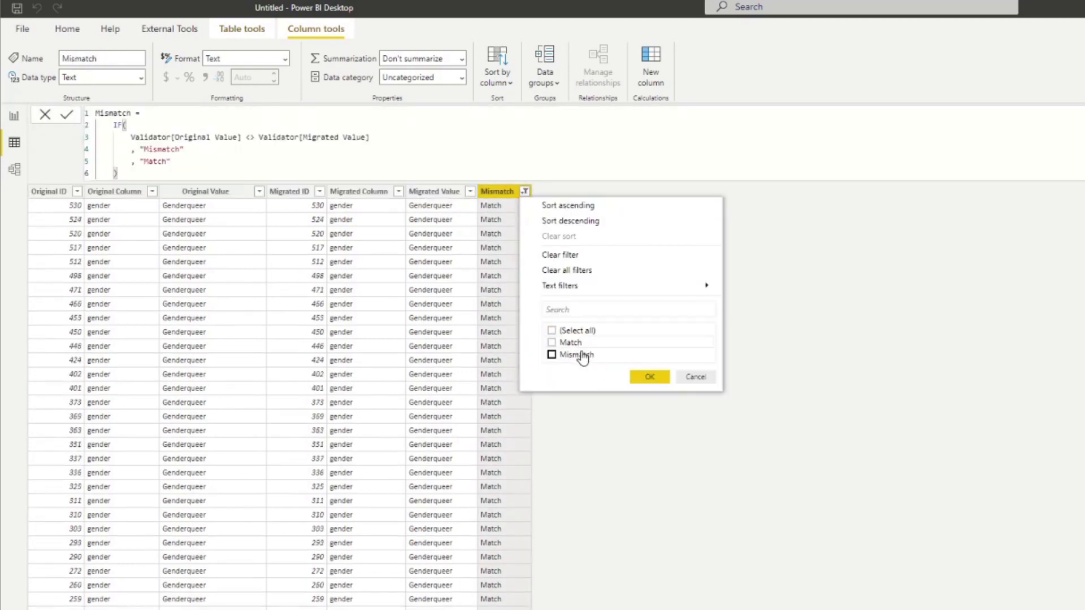
{"action": "left_click", "coordinate": [632, 377]}
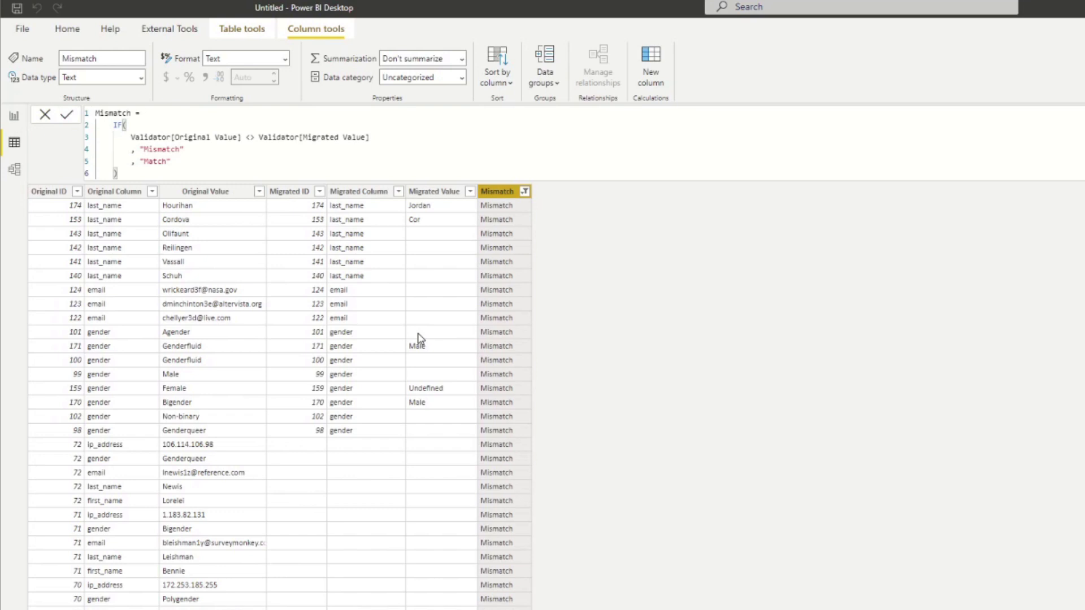
{"action": "left_click", "coordinate": [64, 205]}
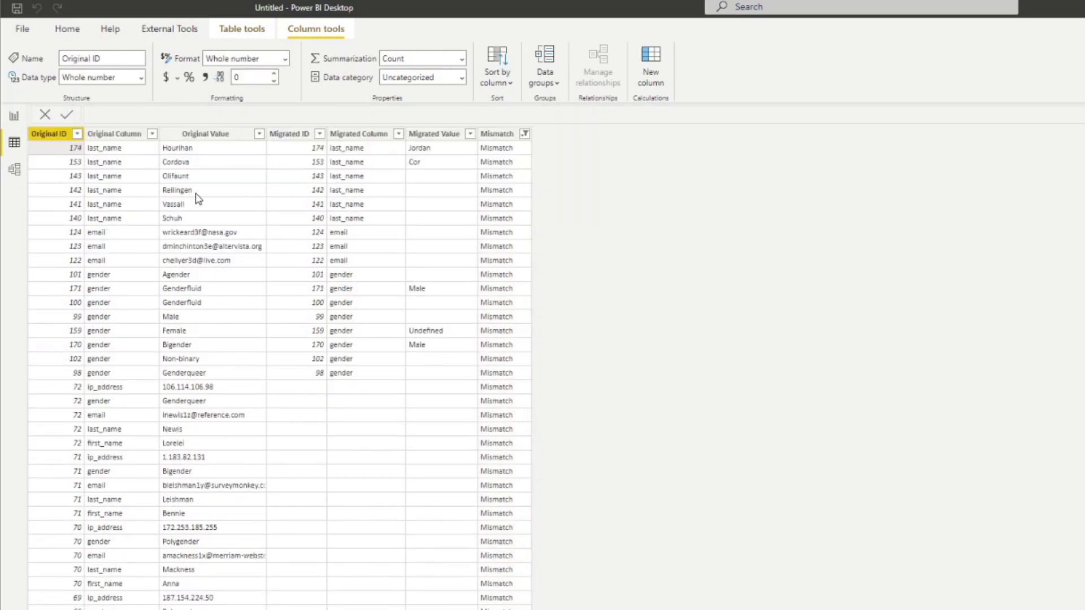
{"action": "left_click", "coordinate": [206, 150]}
{"action": "left_click", "coordinate": [418, 150]}
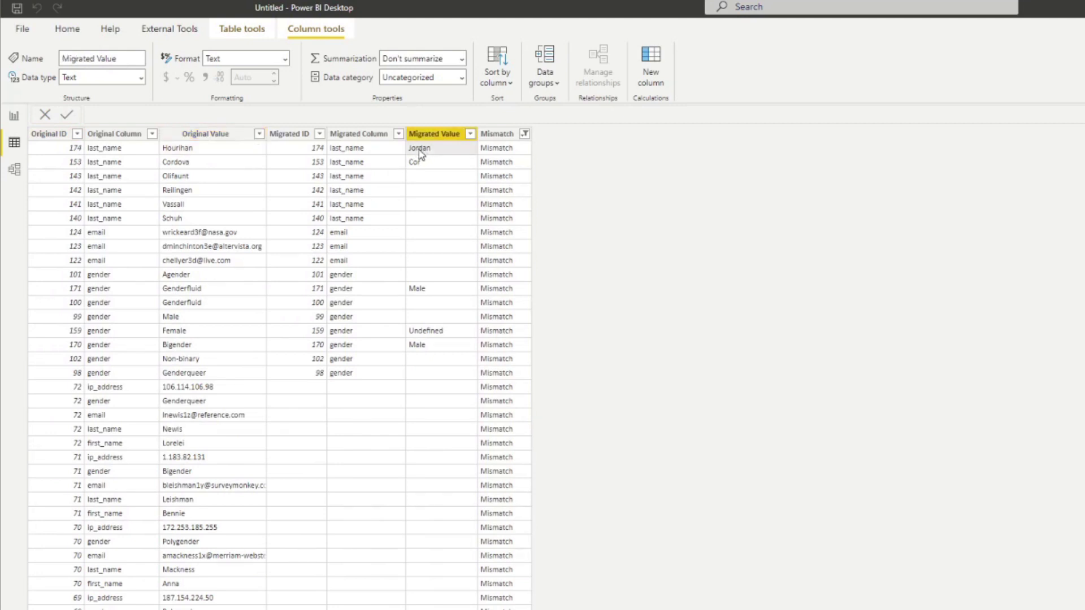
{"action": "left_click", "coordinate": [262, 148]}
{"action": "left_click", "coordinate": [425, 151]}
Replace the Mismatch column's quoted "Mismatch" result with a multi-line SWITCH(TRUE() opening.
{"action": "left_click", "coordinate": [497, 133]}
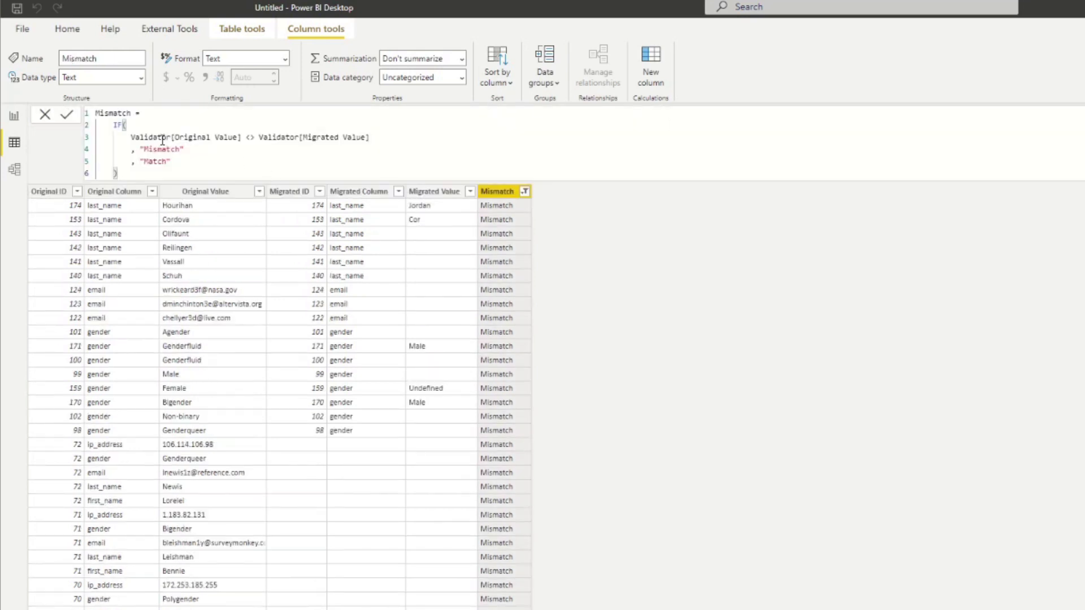
{"action": "left_click", "coordinate": [201, 149]}
{"action": "key", "text": "ctrl+shift+Left"}
{"action": "key", "text": "shift+Left"}
{"action": "key", "text": "BackSpace"}
{"action": "type", "text": "SWITCH("}
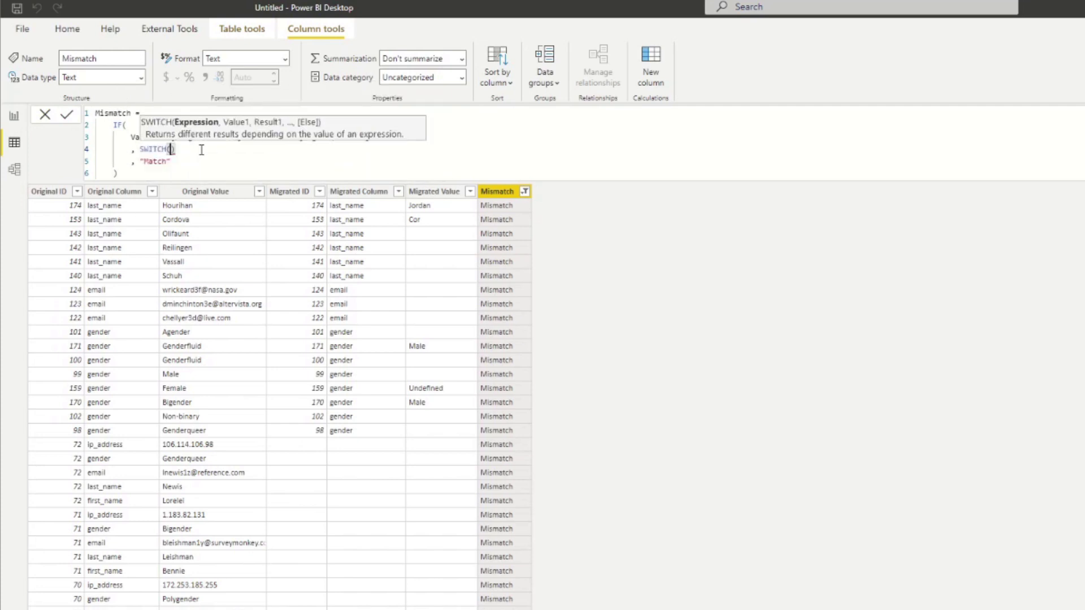
{"action": "key", "text": "shift+Return"}
{"action": "type", "text": "TRU"}
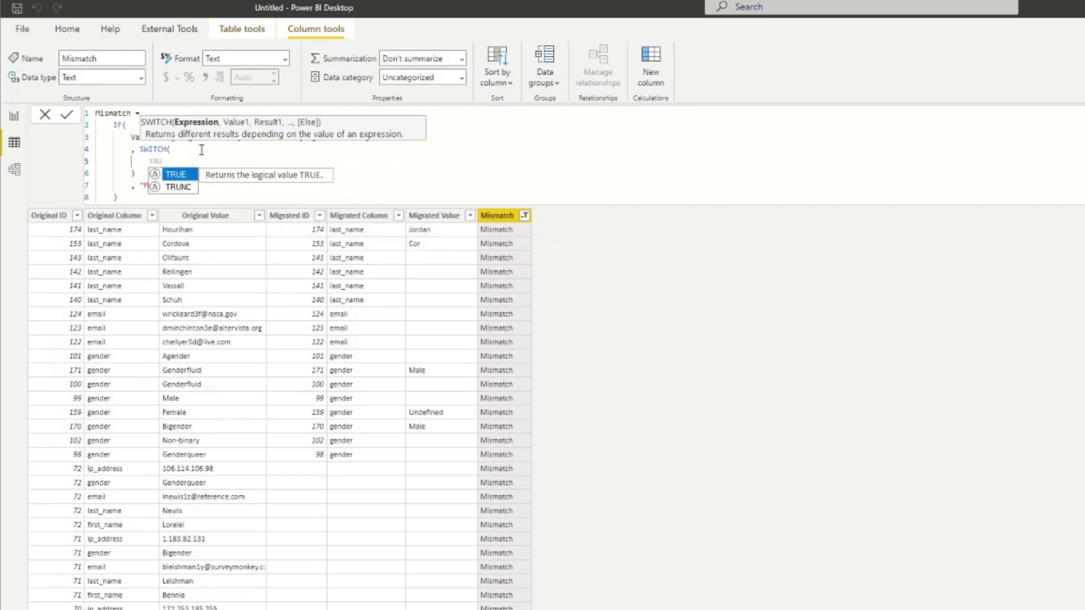
{"action": "type", "text": "E()"}
{"action": "key", "text": "shift+Return"}
Add the NOT(ISBLANK(Validator[Original Value])) condition, then duplicate it after &&.
{"action": "type", "text": ", "}
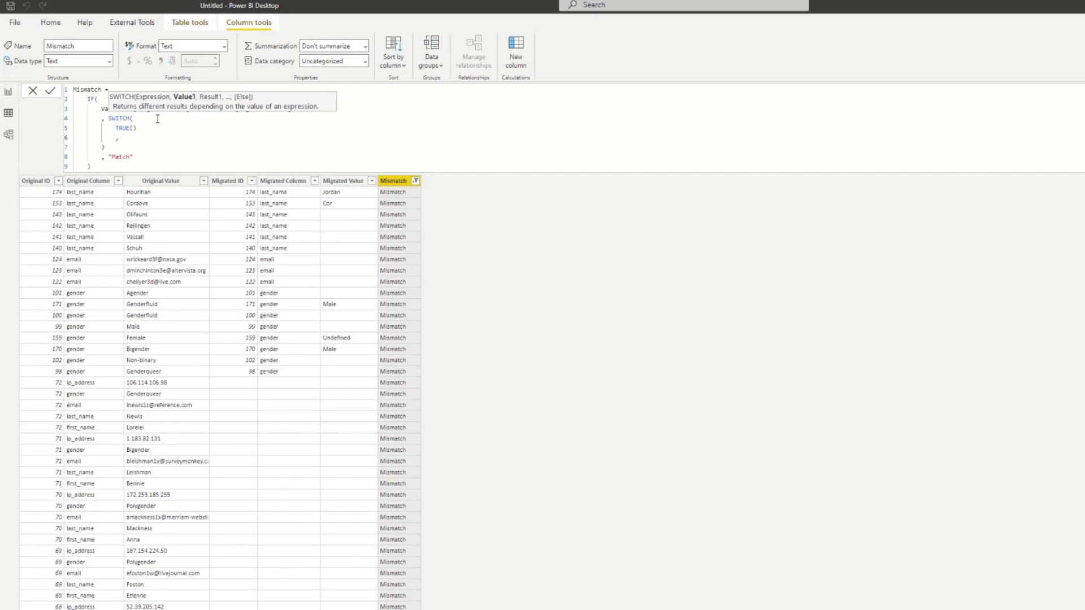
{"action": "type", "text": "NOT()ISBLANK()"}
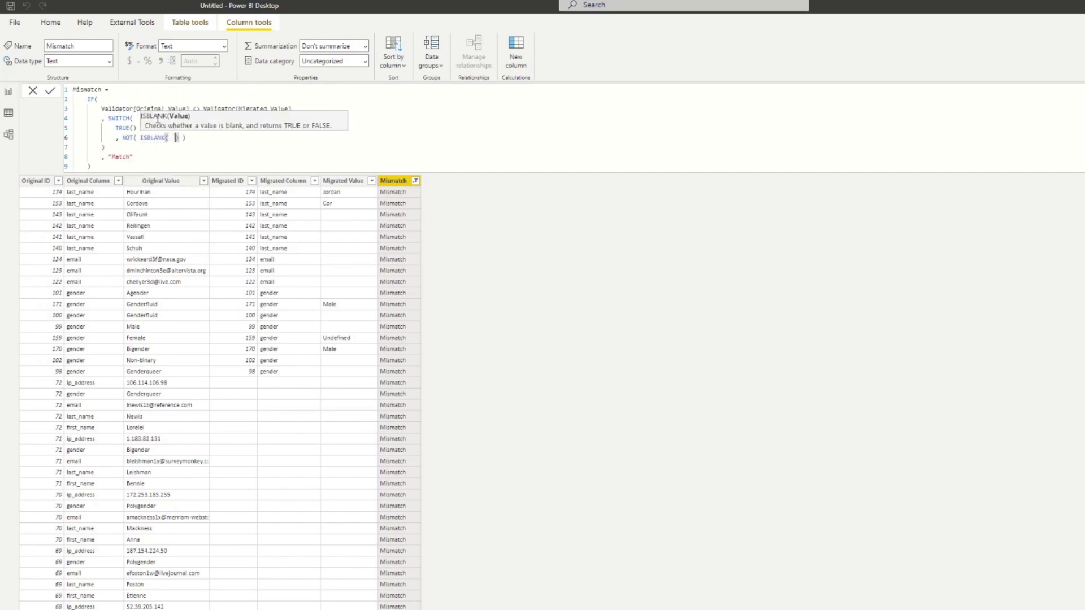
{"action": "type", "text": " Orig"}
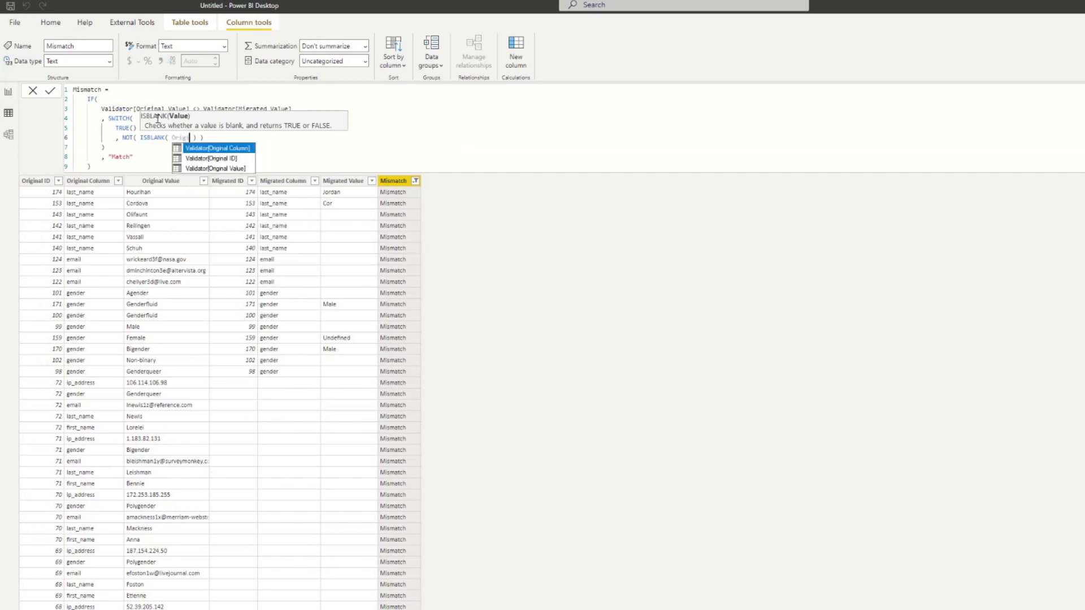
{"action": "key", "text": "Down"}
{"action": "key", "text": "Down"}
{"action": "key", "text": "Tab"}
{"action": "key", "text": "End"}
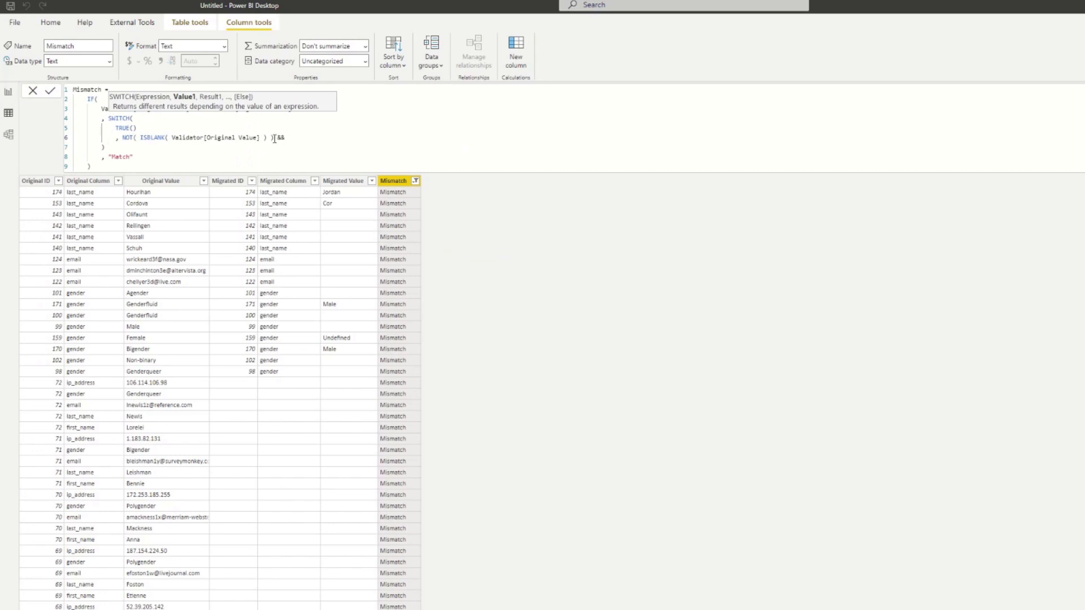
{"action": "left_click_drag", "start_coordinate": [274, 137], "coordinate": [124, 139]}
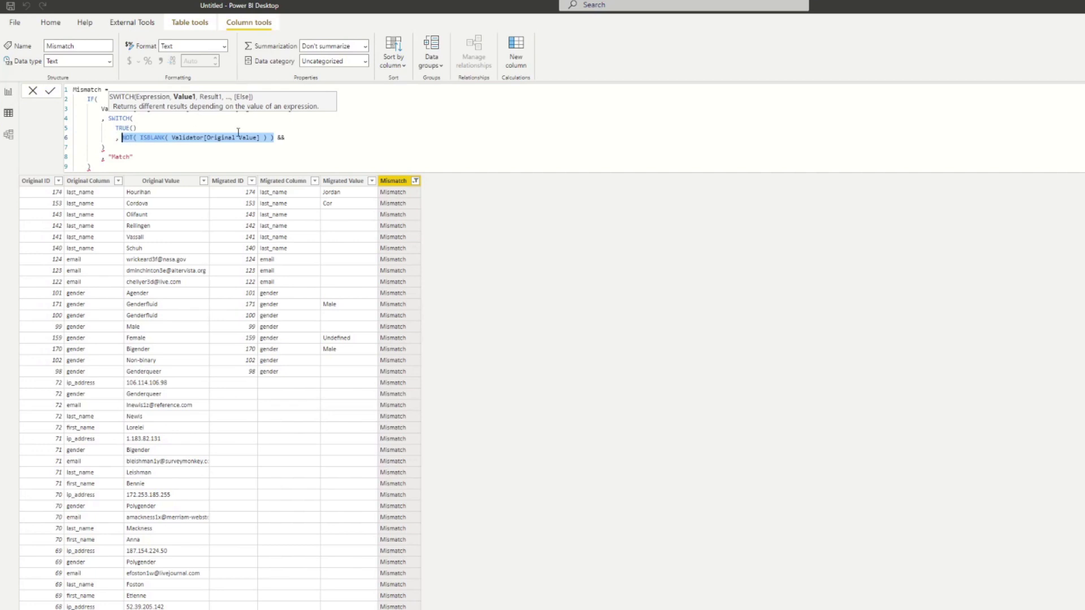
{"action": "key", "text": "ctrl+c"}
{"action": "left_click", "coordinate": [312, 137]}
{"action": "key", "text": "ctrl+v"}
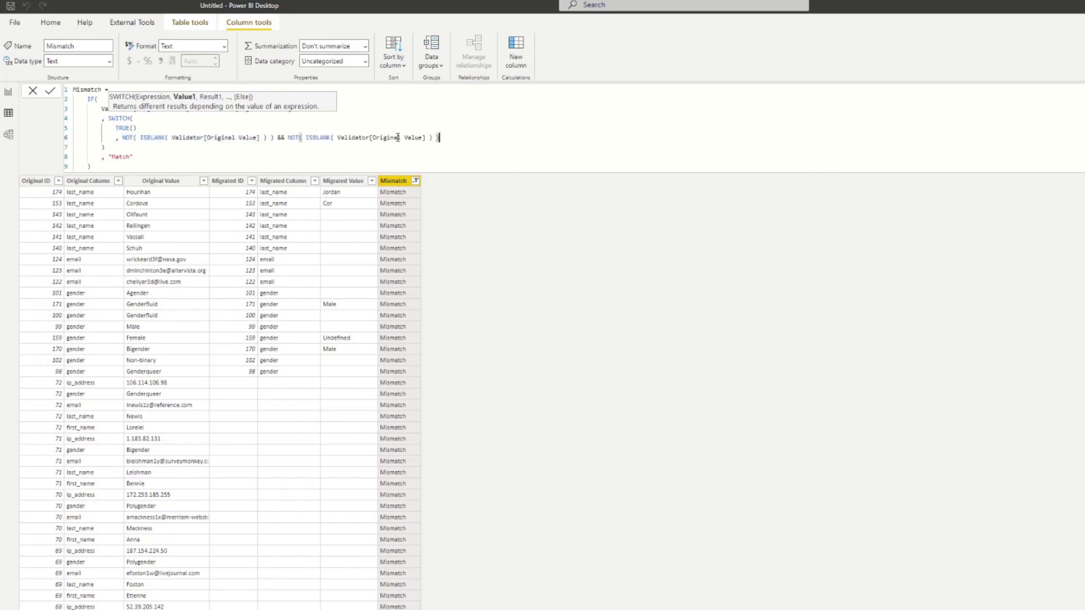
Point the copied condition at Validator[Migrated Value], add the "Something else" fallback, and commit.
{"action": "double_click", "coordinate": [398, 137]}
{"action": "type", "text": "Mig"}
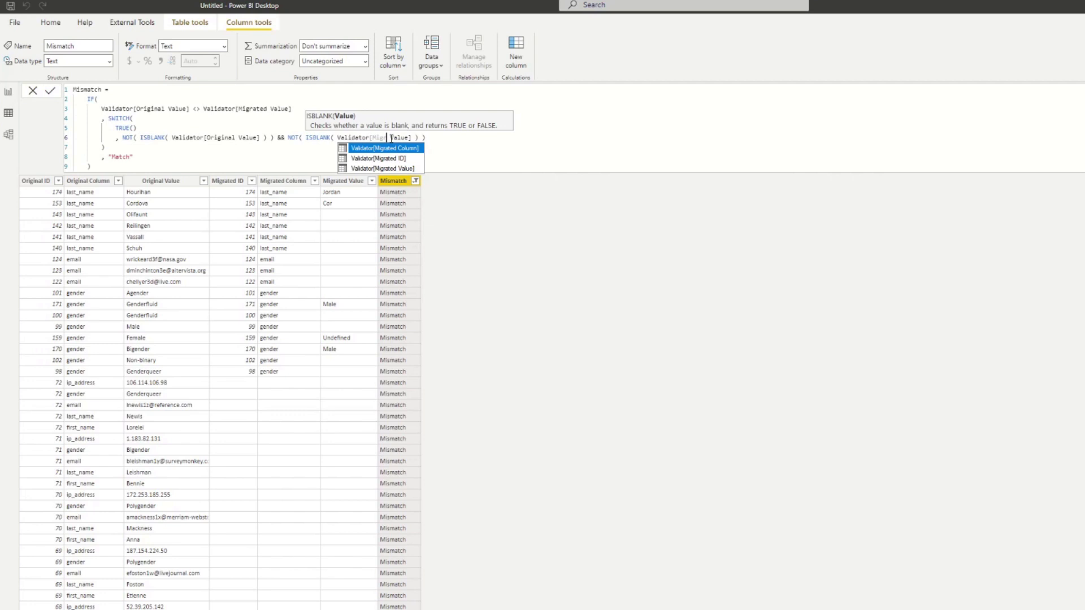
{"action": "key", "text": "Down"}
{"action": "key", "text": "Down"}
{"action": "key", "text": "Tab"}
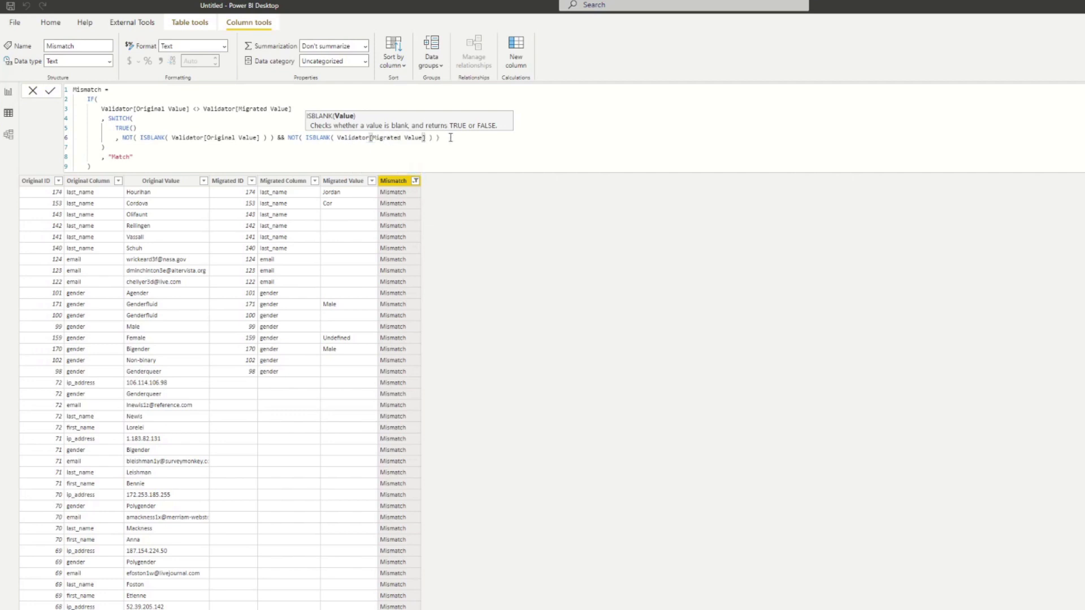
{"action": "left_click", "coordinate": [450, 137]}
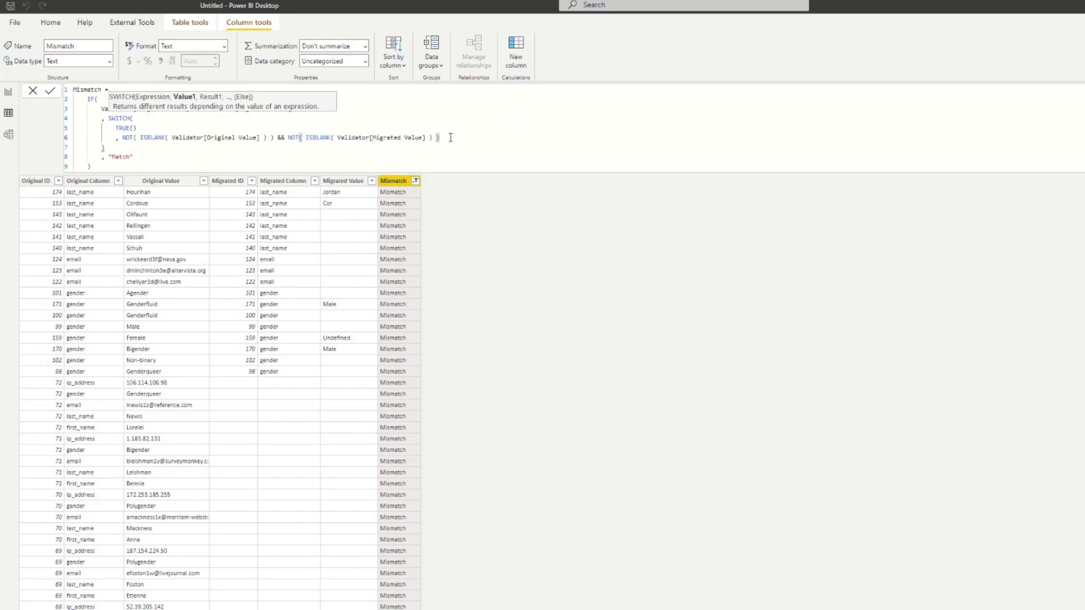
{"action": "type", "text": ", \"Mismatch"}
{"action": "key", "text": "shift+Return"}
{"action": "type", "text": ","}
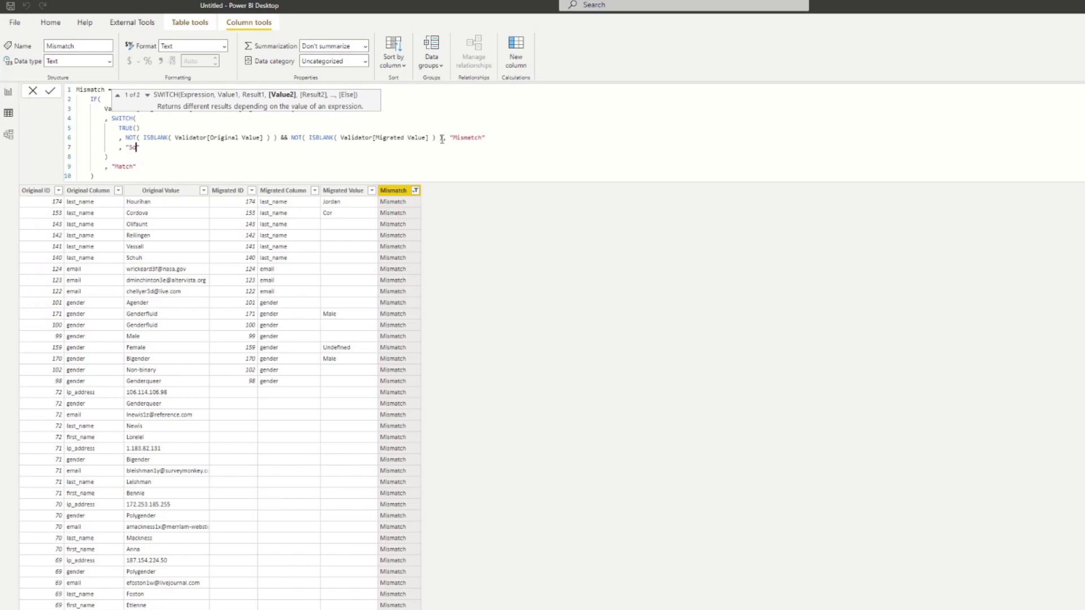
{"action": "type", "text": "mething else\""}
{"action": "key", "text": "Return"}
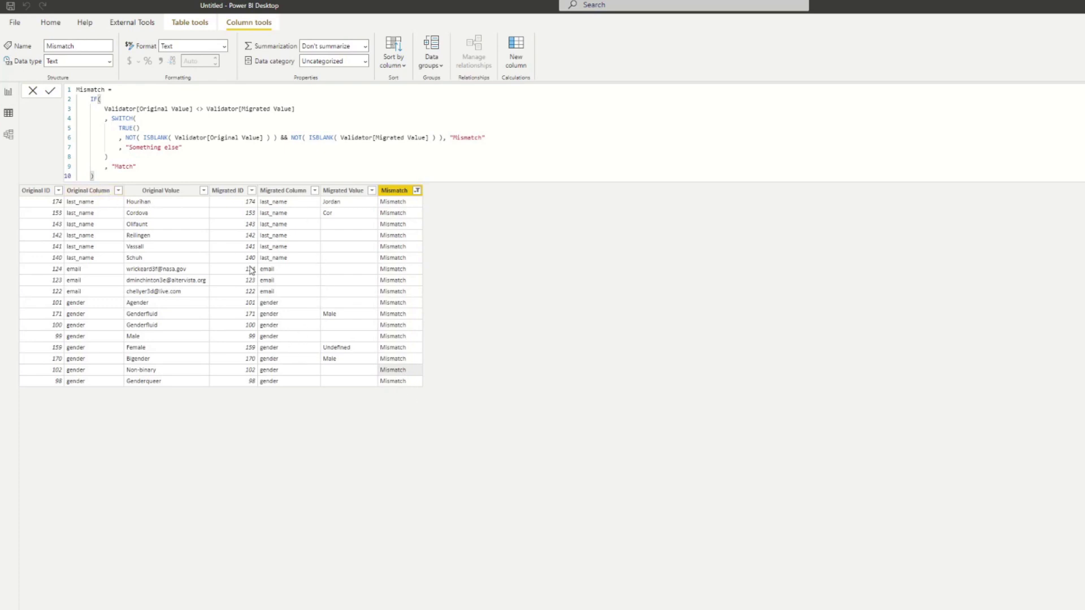
Inspect the Original Column, Original Value and Migrated Column of the 17 Mismatch rows.
{"action": "left_click", "coordinate": [87, 272]}
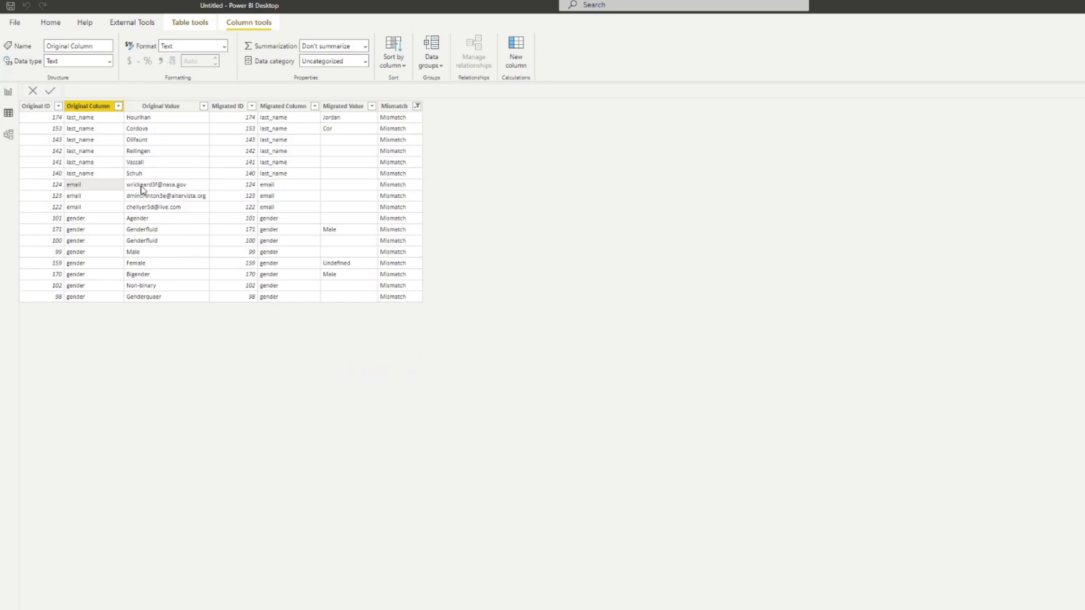
{"action": "left_click", "coordinate": [141, 188]}
{"action": "left_click", "coordinate": [263, 185]}
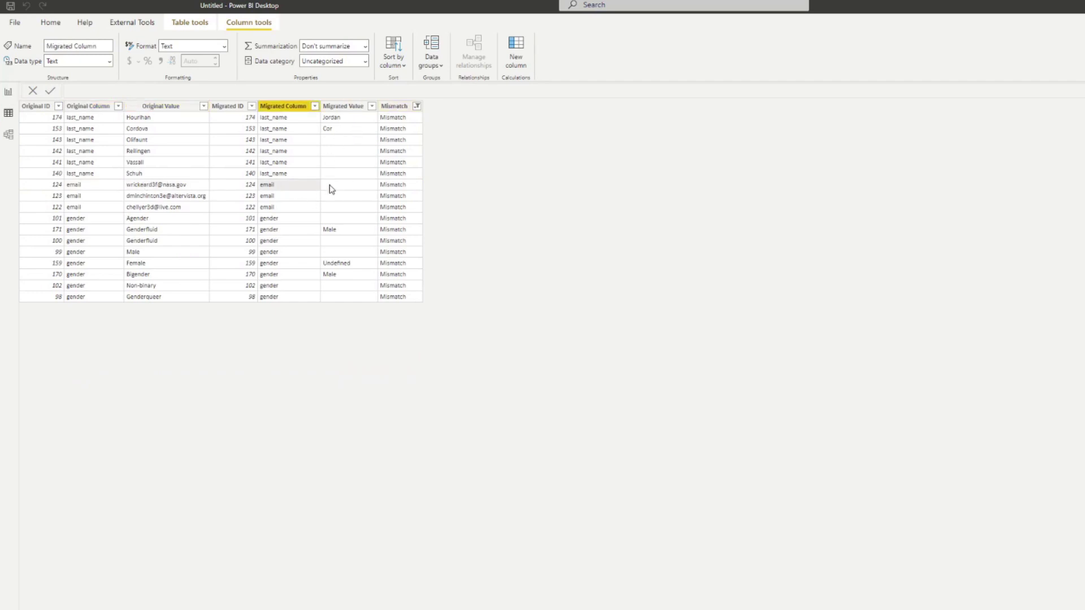
Start a new SWITCH line 7 and paste the NOT(ISBLANK(Original Value)) check onto it.
{"action": "left_click", "coordinate": [144, 130]}
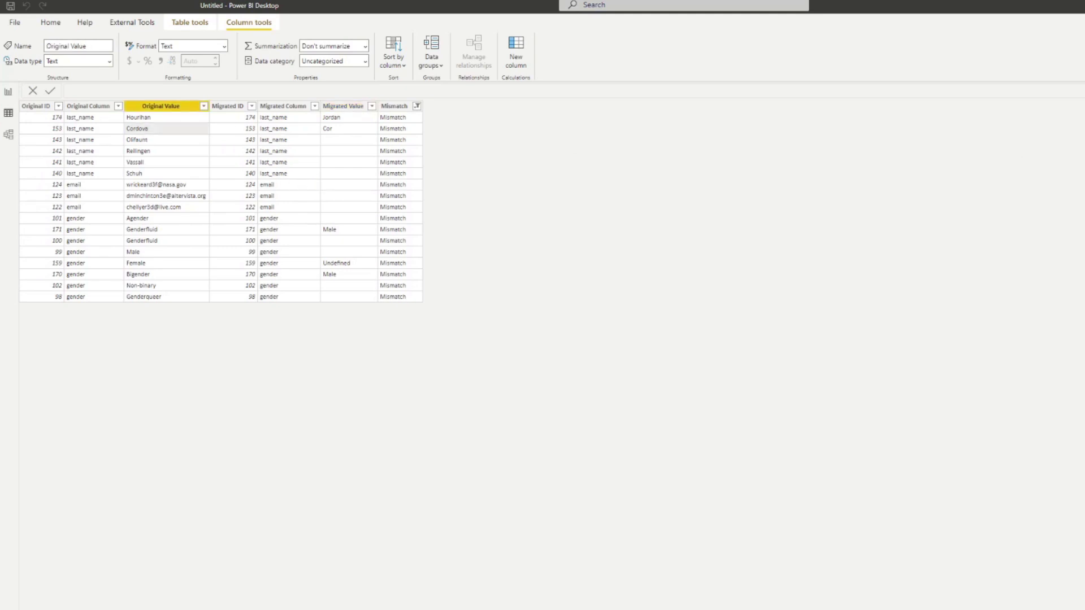
{"action": "left_click", "coordinate": [394, 106]}
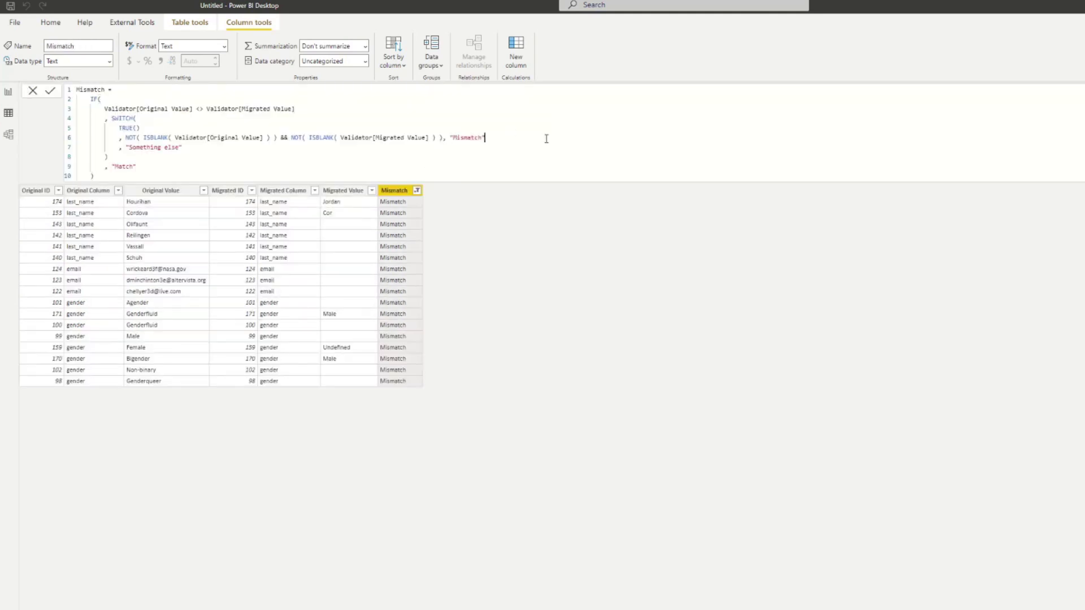
{"action": "key", "text": "shift+Return"}
{"action": "type", "text": ","}
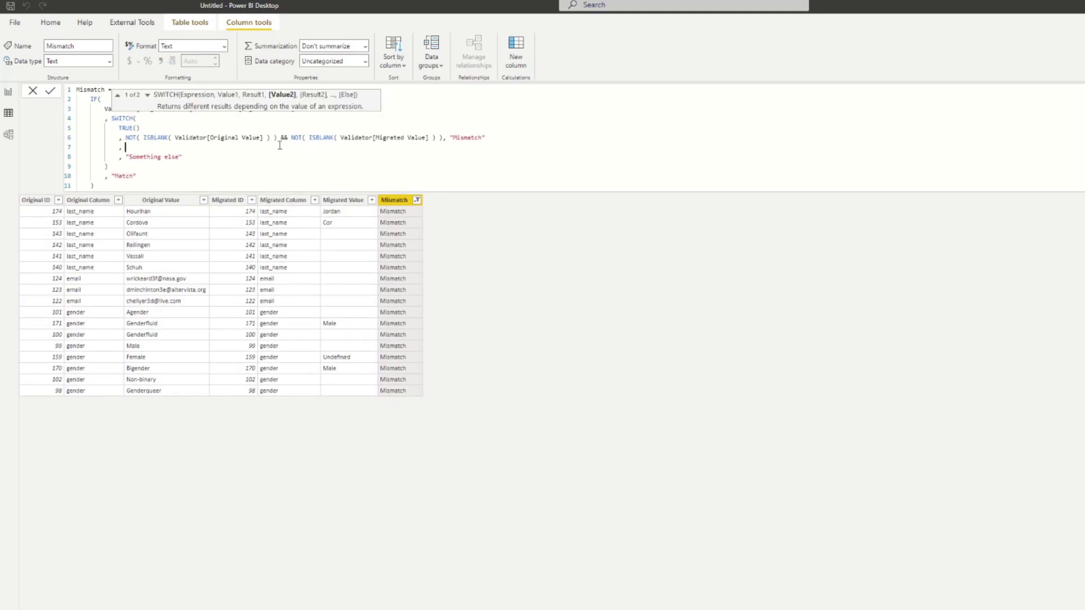
{"action": "left_click_drag", "start_coordinate": [277, 139], "coordinate": [127, 142]}
{"action": "key", "text": "ctrl+c"}
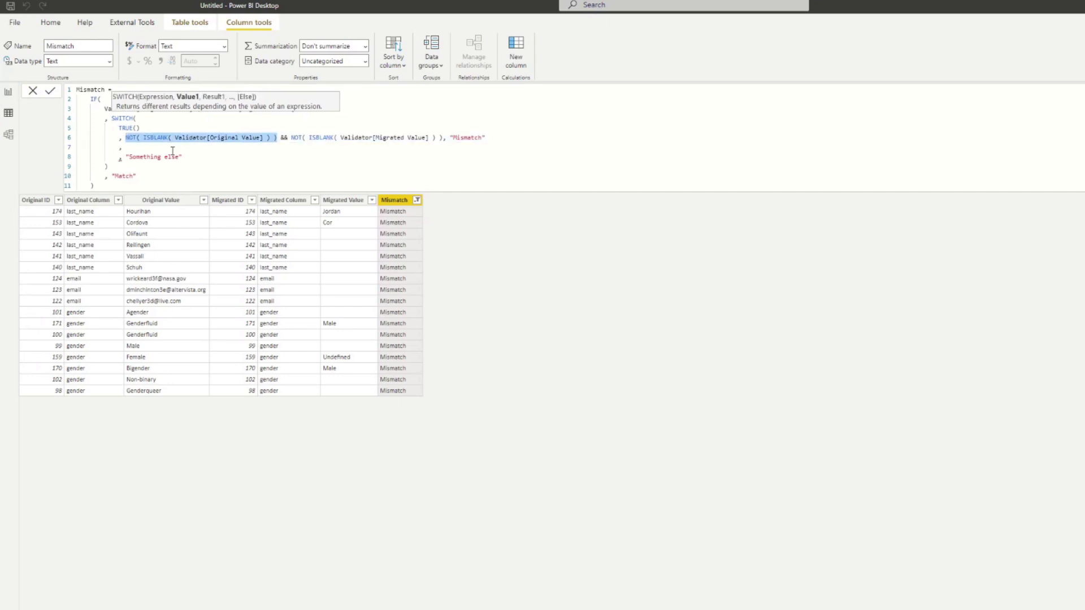
{"action": "left_click", "coordinate": [173, 150]}
{"action": "key", "text": "ctrl+v"}
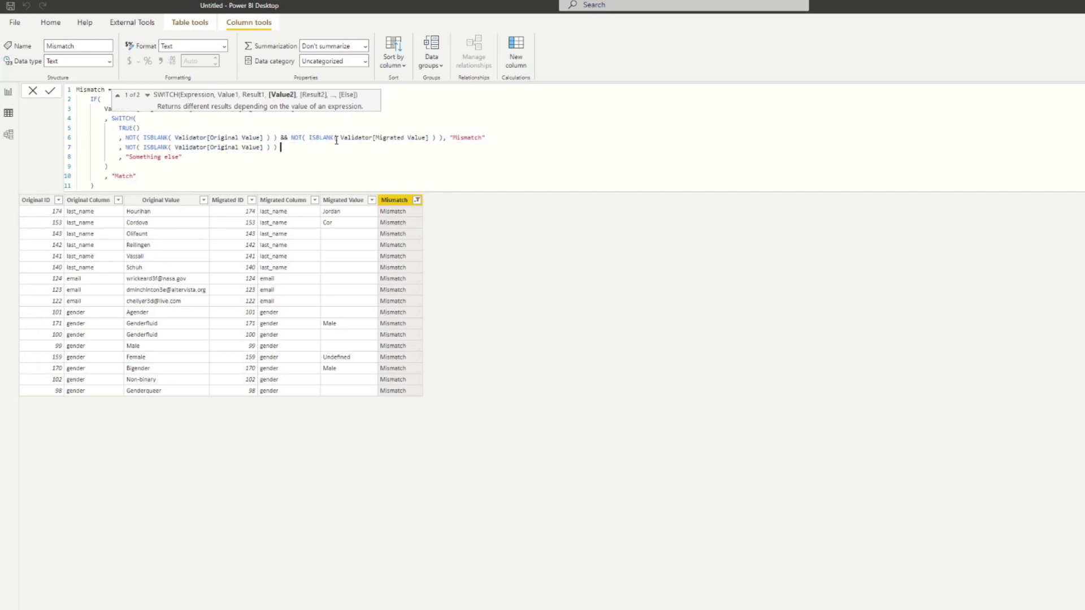
Append the ISBLANK(Migrated Value) check and the result "Missing in Migrated" to line 7.
{"action": "left_click_drag", "start_coordinate": [309, 140], "coordinate": [436, 135]}
{"action": "key", "text": "ctrl+c"}
{"action": "left_click", "coordinate": [340, 148]}
{"action": "key", "text": "ctrl+v"}
{"action": "type", "text": ", \""}
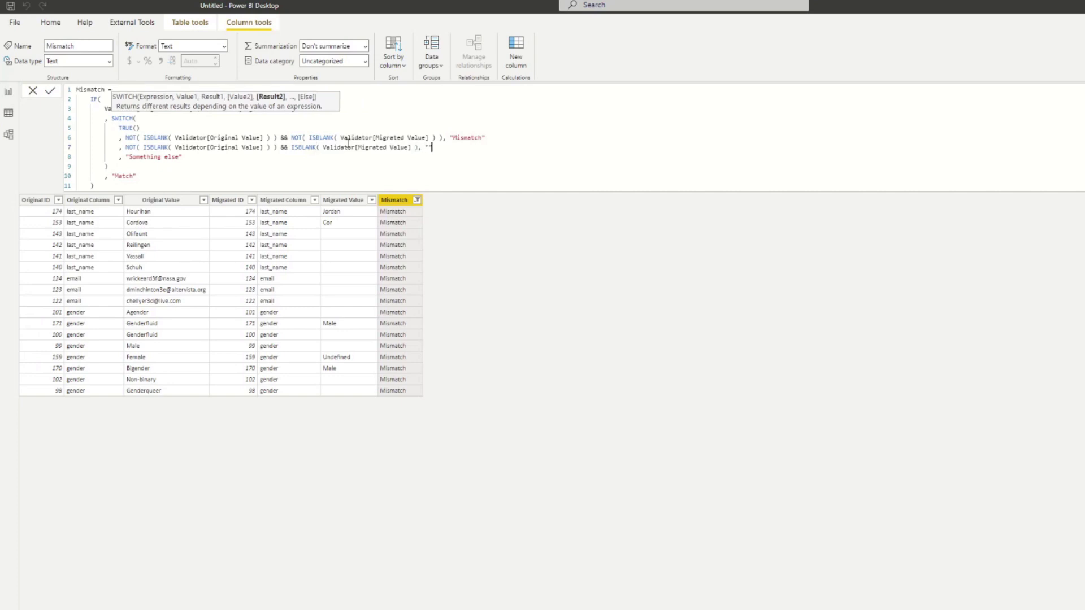
{"action": "type", "text": "Missing in Migrated"}
Review line 6's Mismatch condition and line 7's original-value and migrated-value checks.
{"action": "left_click_drag", "start_coordinate": [502, 150], "coordinate": [142, 148]}
{"action": "left_click", "coordinate": [151, 138]}
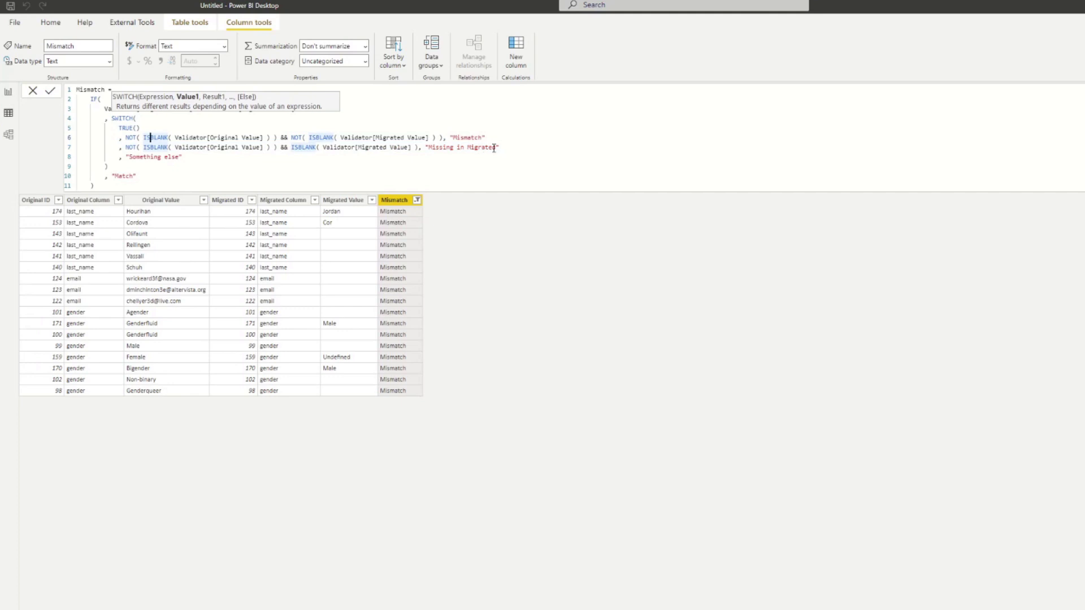
{"action": "left_click_drag", "start_coordinate": [486, 138], "coordinate": [132, 137]}
{"action": "left_click", "coordinate": [214, 154]}
{"action": "left_click_drag", "start_coordinate": [278, 148], "coordinate": [129, 148]}
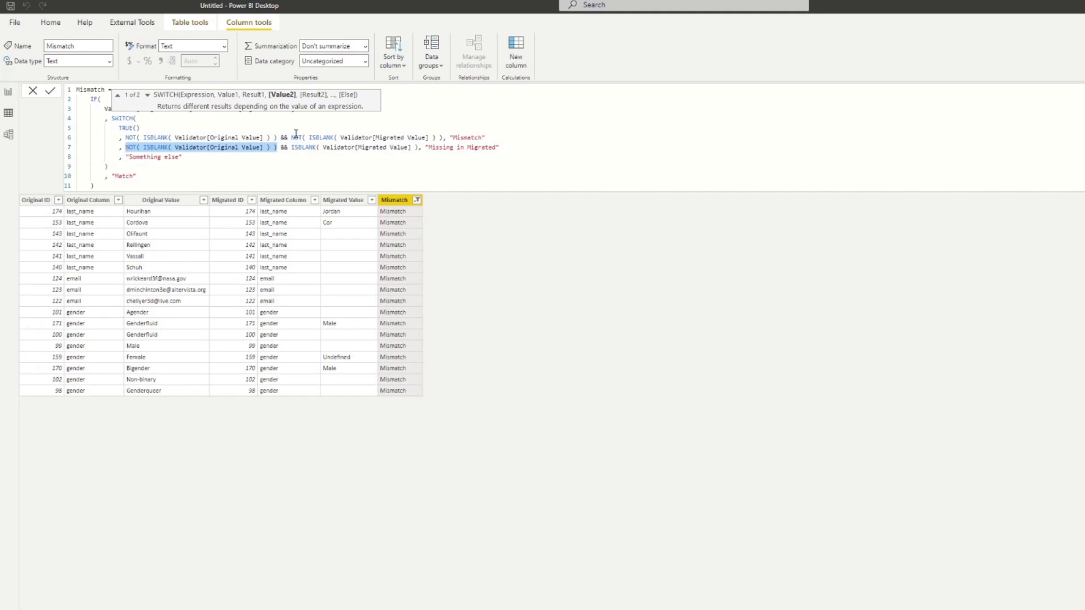
{"action": "left_click_drag", "start_coordinate": [419, 148], "coordinate": [283, 147]}
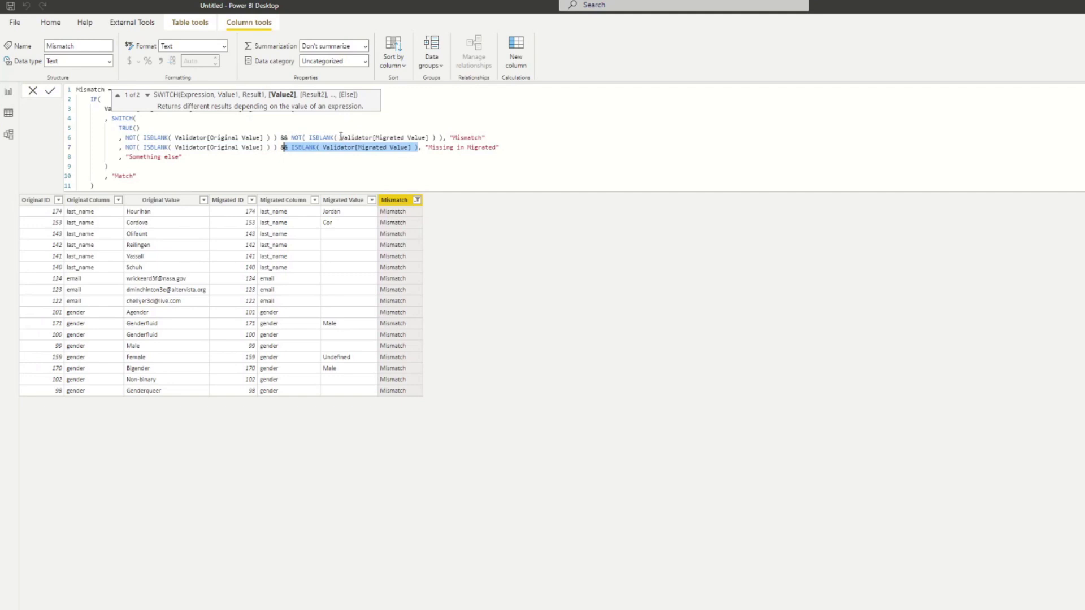
{"action": "left_click", "coordinate": [509, 149]}
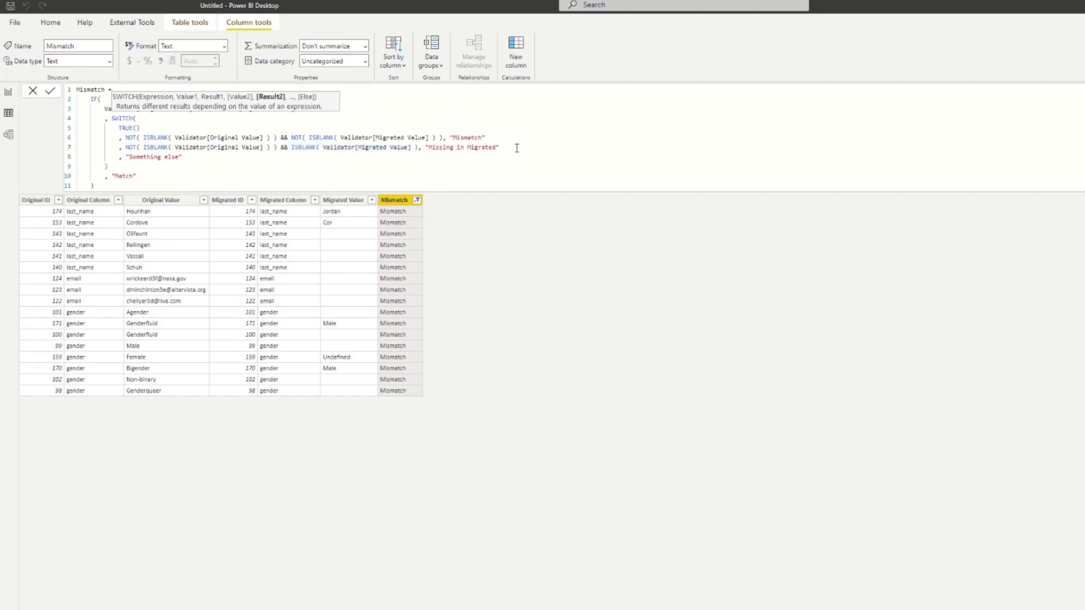
Begin a line 8 condition with ISBLANK(Original Value) &&.
{"action": "key", "text": "shift+Return"}
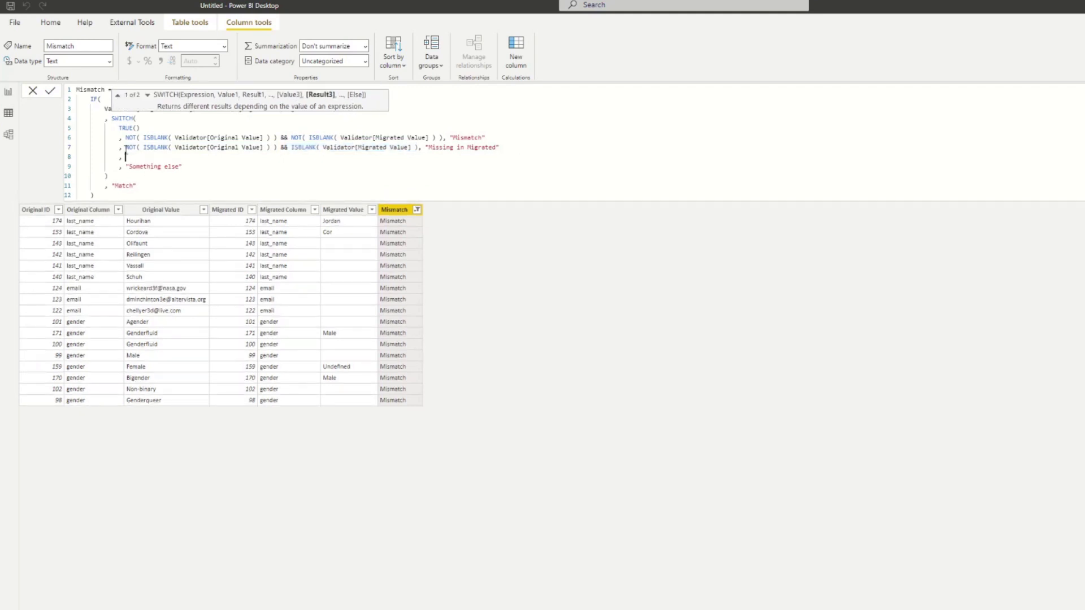
{"action": "left_click_drag", "start_coordinate": [143, 148], "coordinate": [269, 148]}
{"action": "key", "text": "ctrl+c"}
{"action": "left_click", "coordinate": [192, 156]}
{"action": "key", "text": "ctrl+v"}
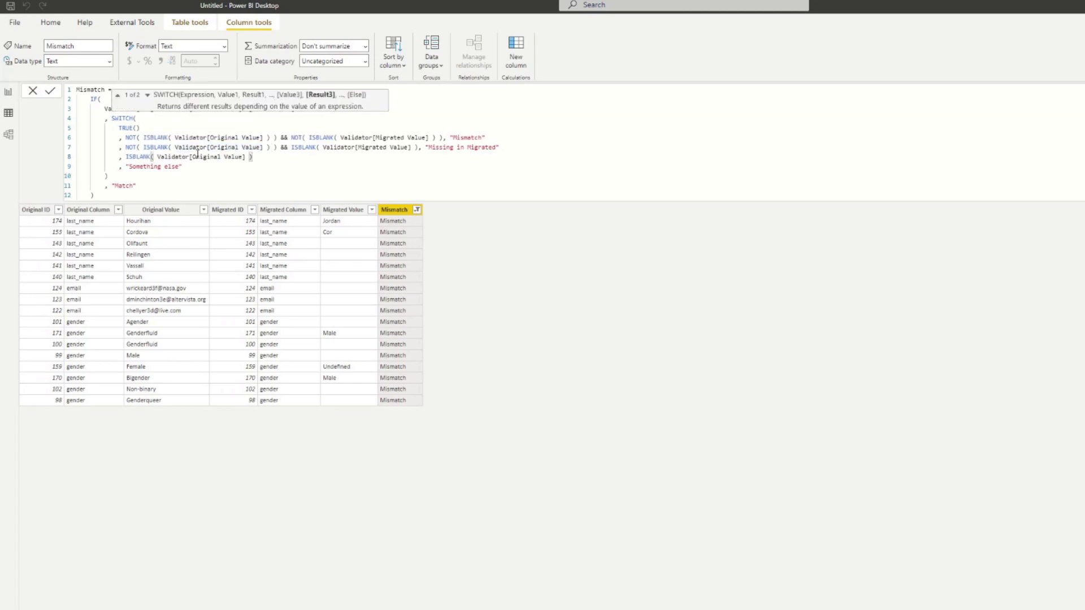
{"action": "type", "text": "&&"}
Complete it with NOT(ISBLANK(Migrated Value)), result "Missing in Original", and commit the formula.
{"action": "left_click_drag", "start_coordinate": [442, 138], "coordinate": [294, 138]}
{"action": "key", "text": "ctrl+c"}
{"action": "left_click", "coordinate": [292, 155]}
{"action": "key", "text": "ctrl+v"}
{"action": "type", "text": "\"\""}
{"action": "type", "text": "Missing in Pr"}
{"action": "type", "text": "riginal"}
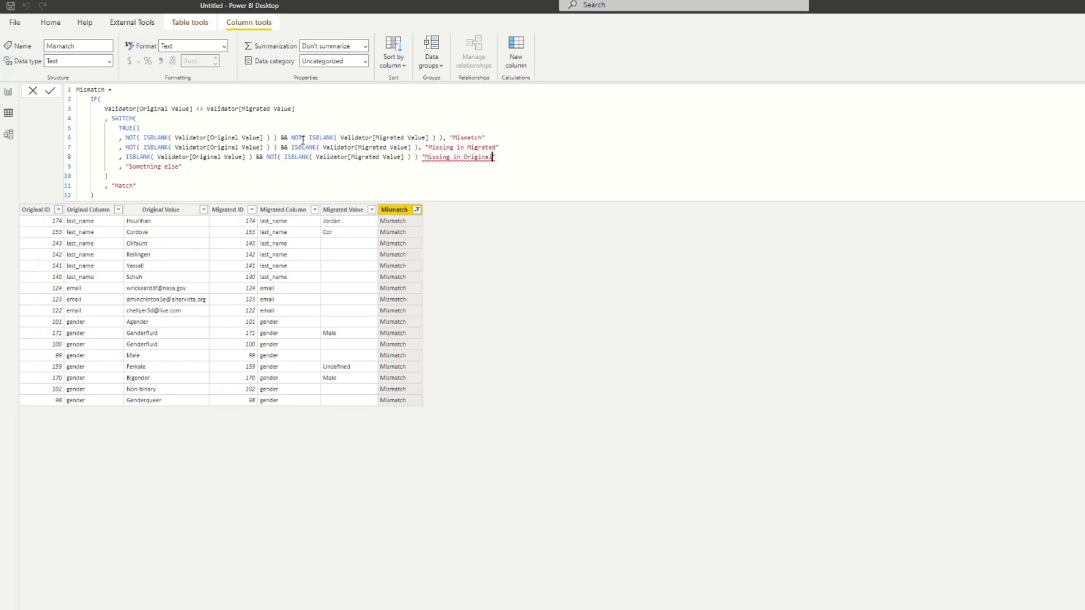
{"action": "left_click", "coordinate": [418, 156]}
{"action": "type", "text": ","}
{"action": "key", "text": "Return"}
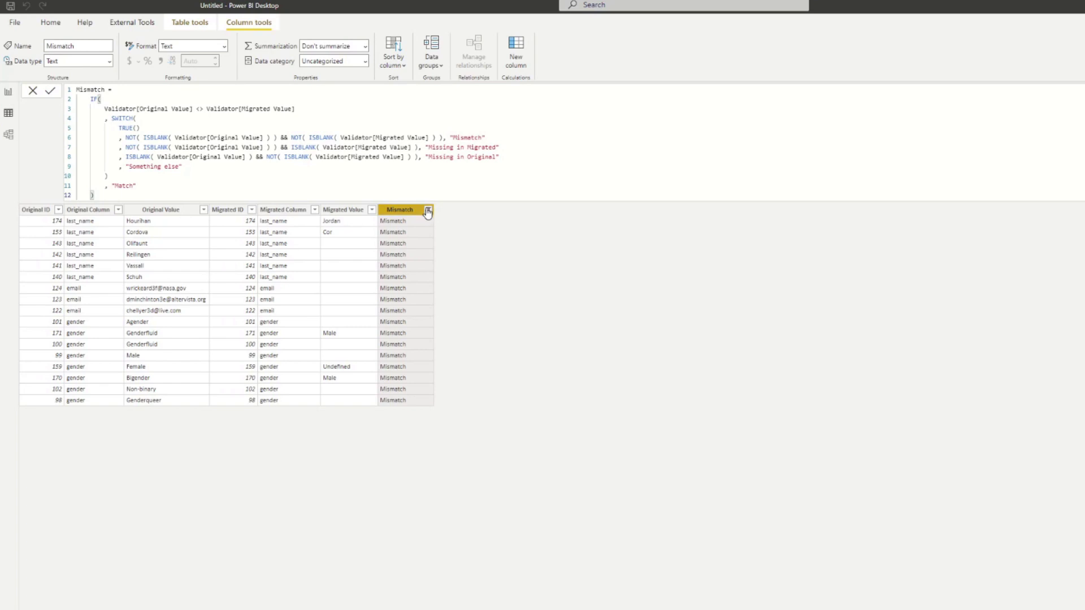
Clear the Mismatch column filter and scroll through all rows.
{"action": "left_click", "coordinate": [428, 209]}
{"action": "left_click", "coordinate": [460, 340]}
{"action": "left_click", "coordinate": [513, 369]}
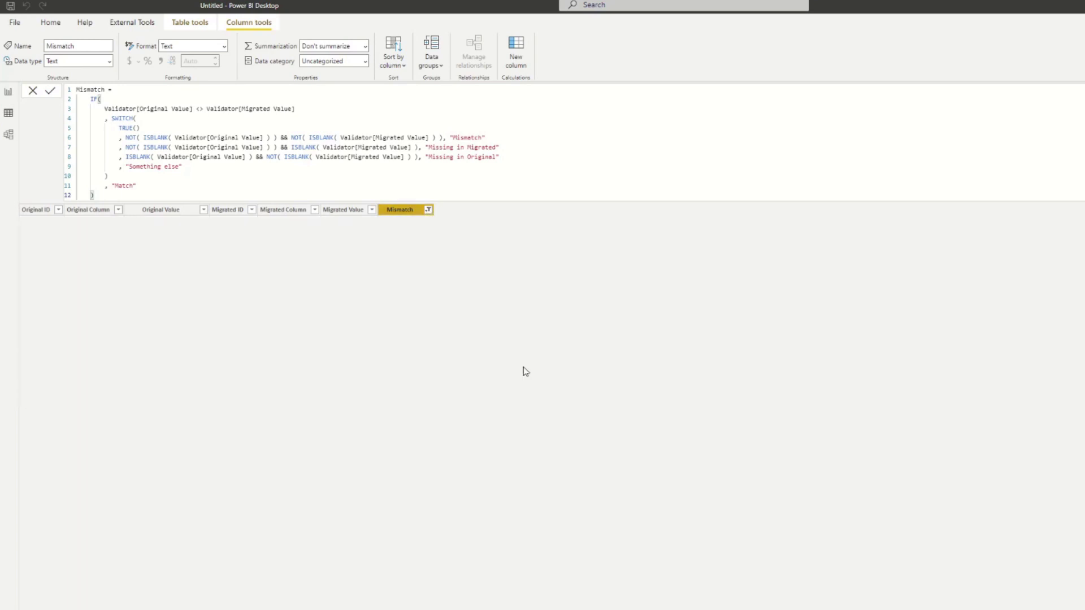
{"action": "left_click", "coordinate": [428, 210]}
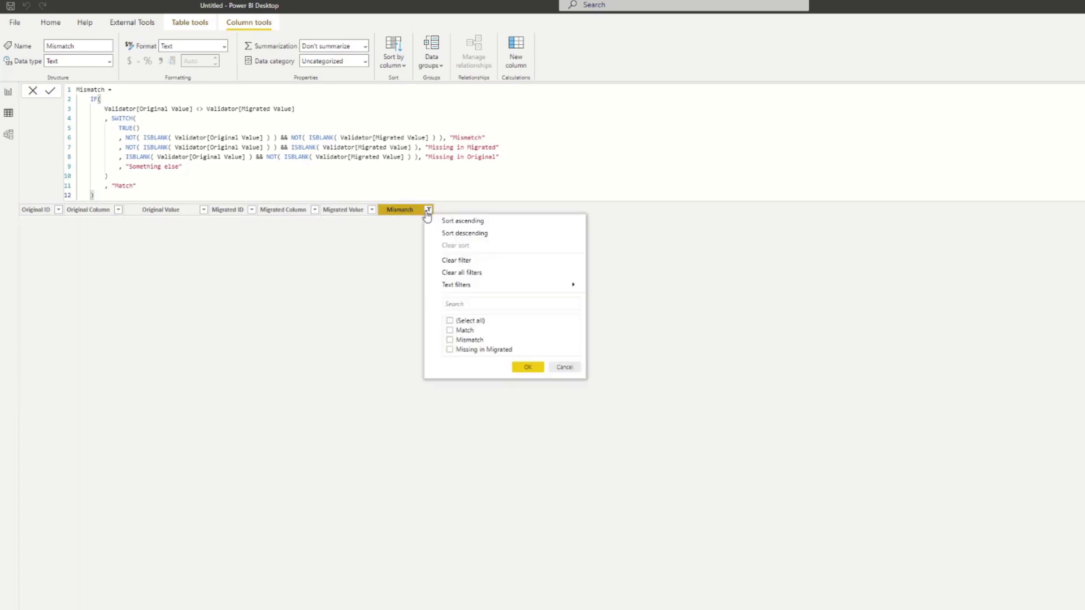
{"action": "left_click", "coordinate": [460, 272]}
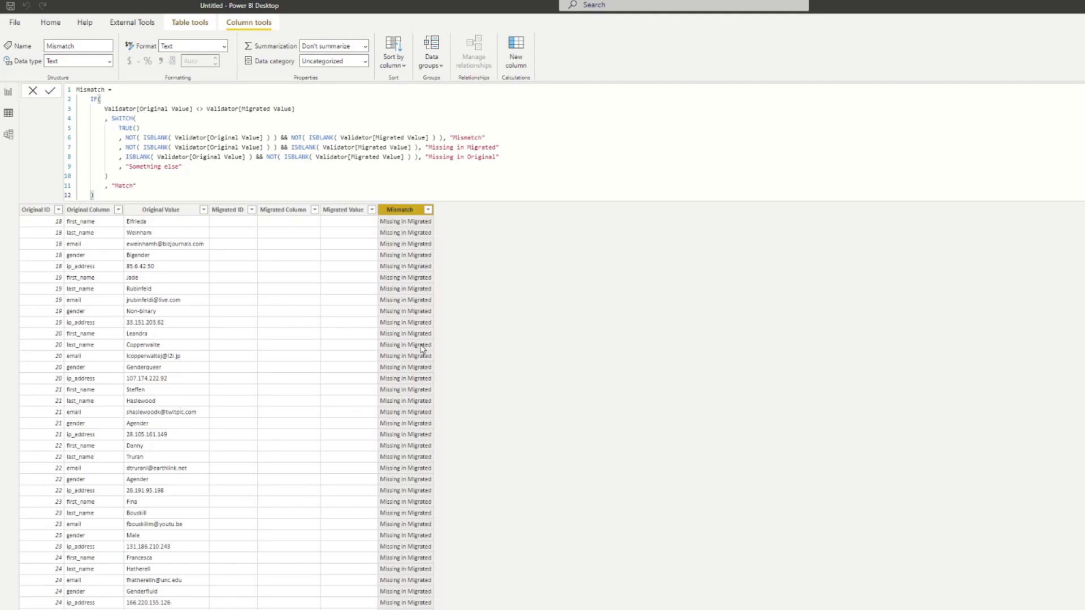
{"action": "scroll", "coordinate": [423, 356], "scroll_direction": "down", "scroll_amount": 6}
{"action": "scroll", "coordinate": [420, 351], "scroll_direction": "down", "scroll_amount": 20}
{"action": "scroll", "coordinate": [420, 351], "scroll_direction": "down", "scroll_amount": 20}
{"action": "scroll", "coordinate": [420, 357], "scroll_direction": "up", "scroll_amount": 15}
{"action": "scroll", "coordinate": [420, 358], "scroll_direction": "up", "scroll_amount": 20}
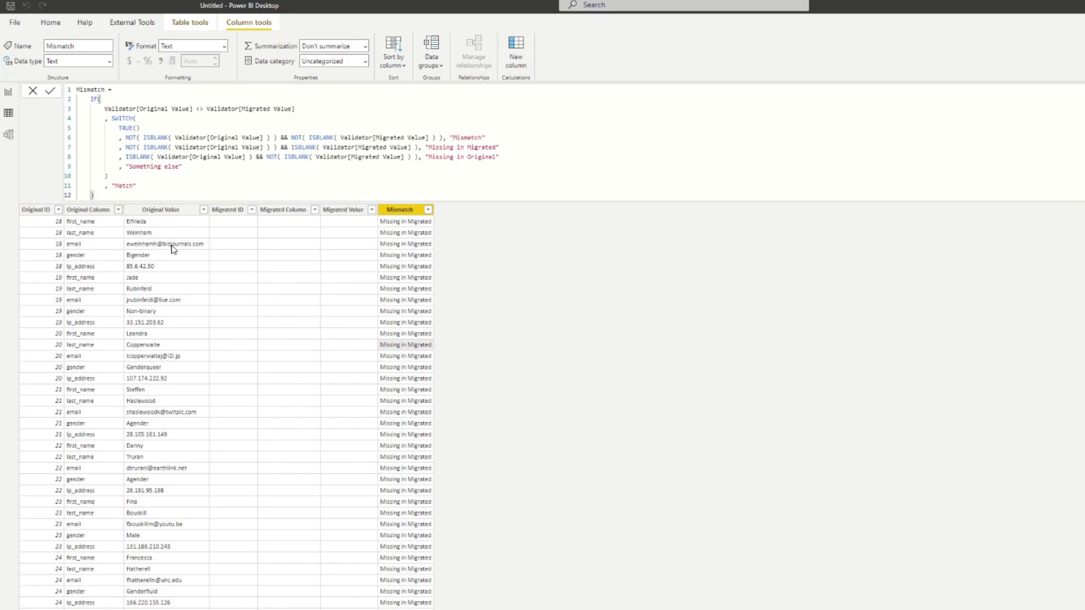
Inspect the Original Column, Original Value, Migrated ID, Migrated Column and Original ID columns.
{"action": "left_click", "coordinate": [86, 210]}
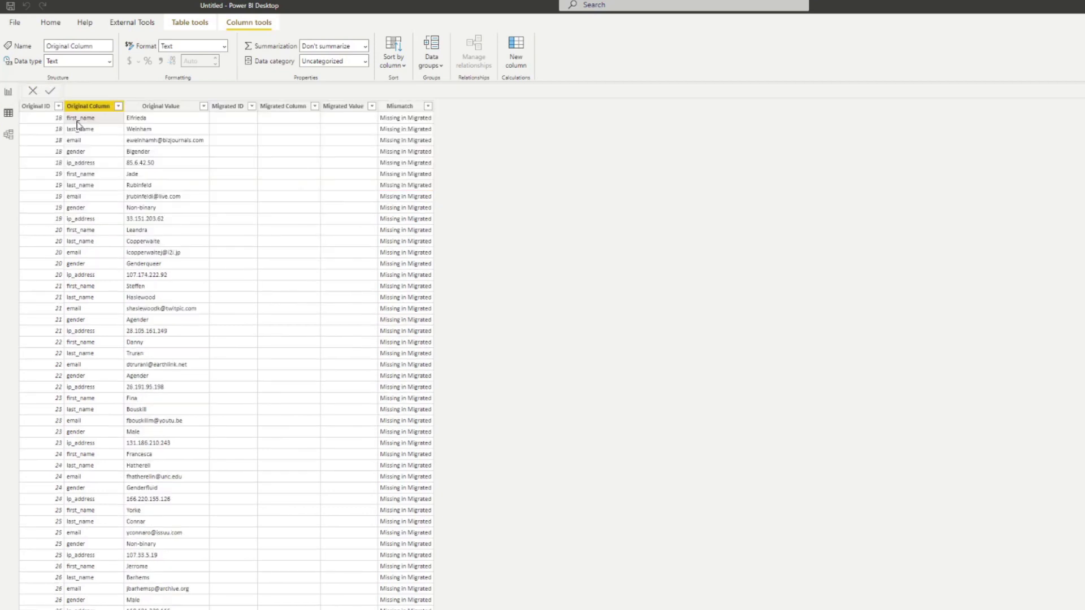
{"action": "left_click", "coordinate": [146, 119]}
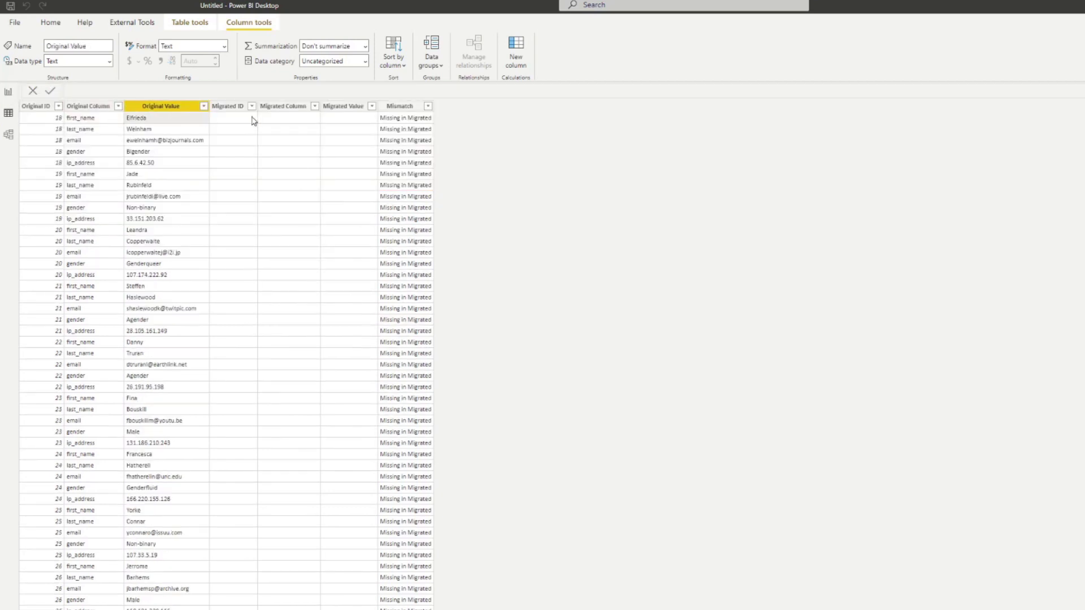
{"action": "left_click", "coordinate": [255, 120]}
{"action": "left_click", "coordinate": [283, 121]}
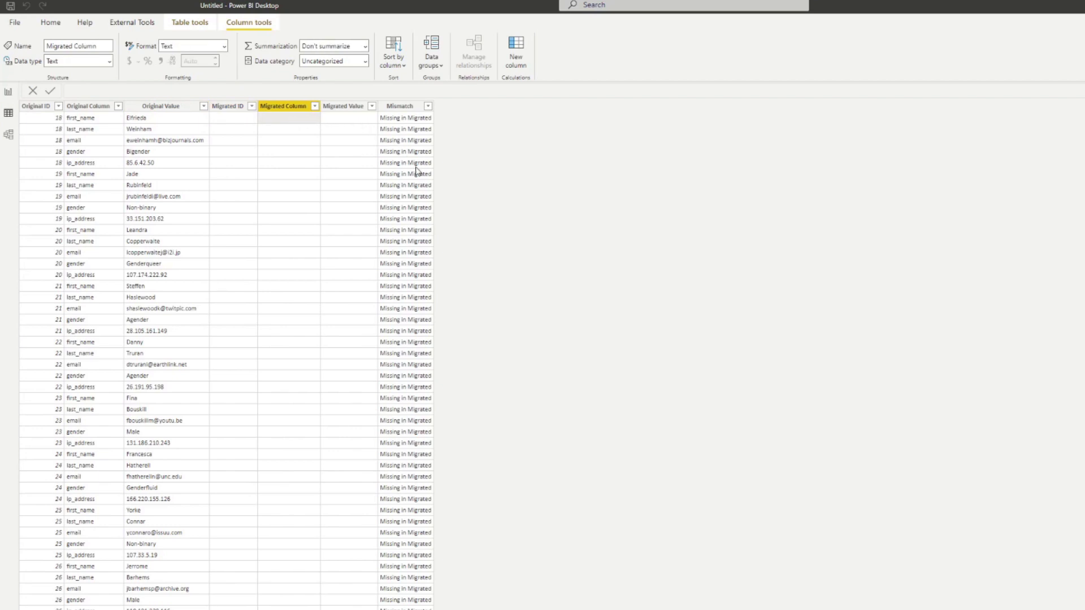
{"action": "left_click", "coordinate": [48, 118]}
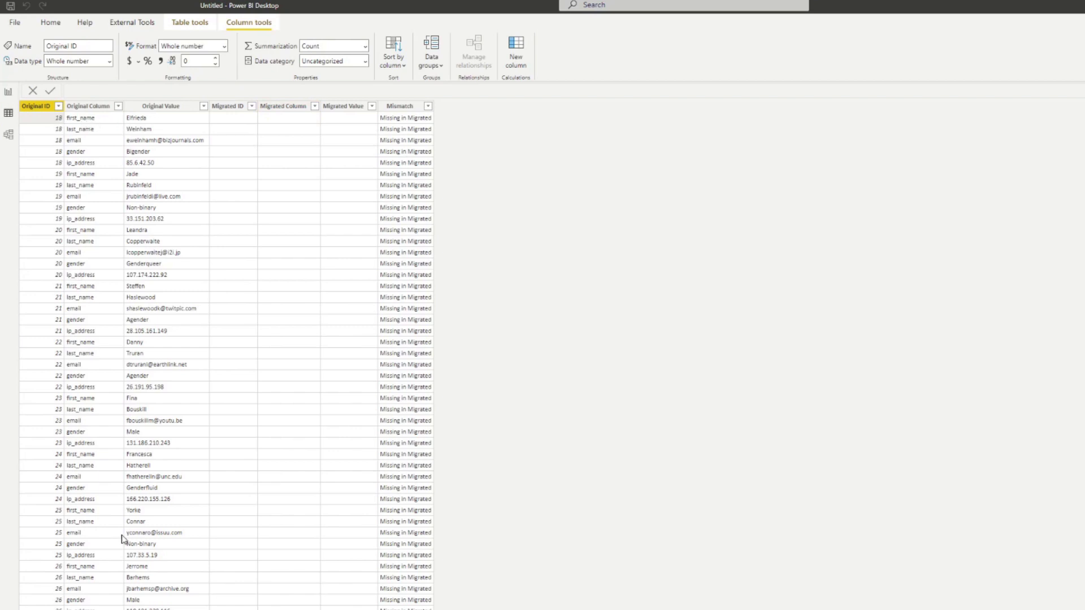
In the Original Data workbook, style the ID 18 row with the Bad cell style.
{"action": "key", "text": "alt+Tab"}
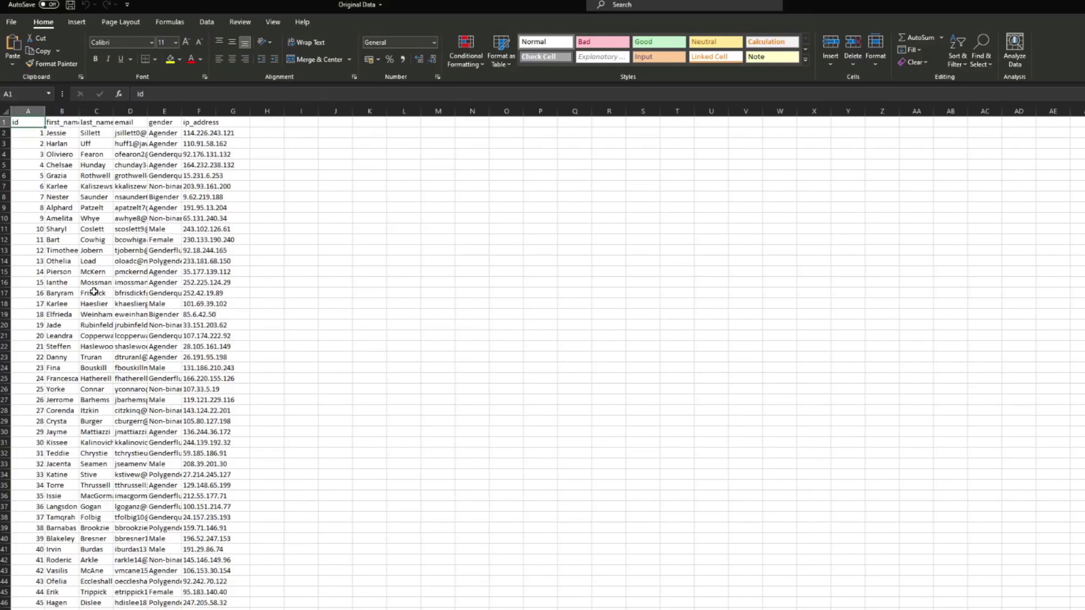
{"action": "left_click", "coordinate": [95, 293]}
{"action": "left_click", "coordinate": [5, 314]}
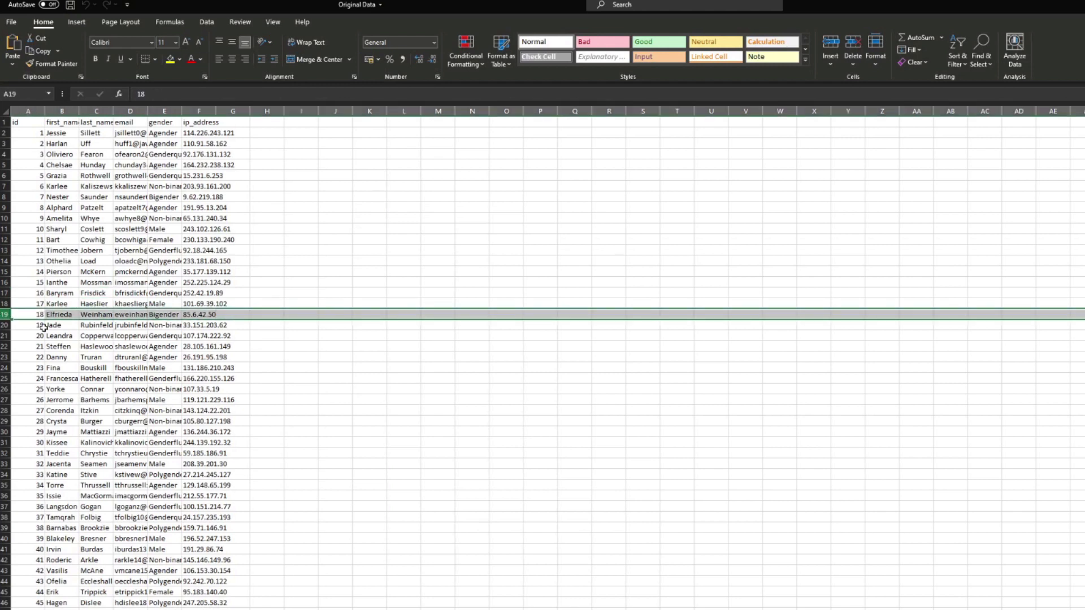
{"action": "left_click", "coordinate": [602, 42]}
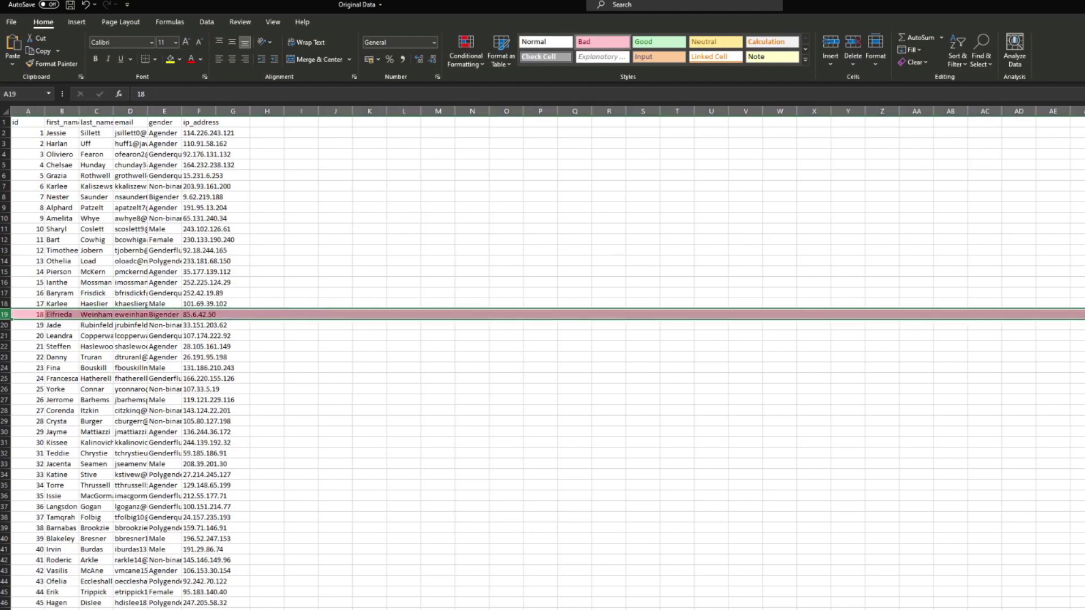
In the Migrated Data workbook, select rows 18–19 where IDs jump from 17 to 73.
{"action": "key", "text": "alt+Tab"}
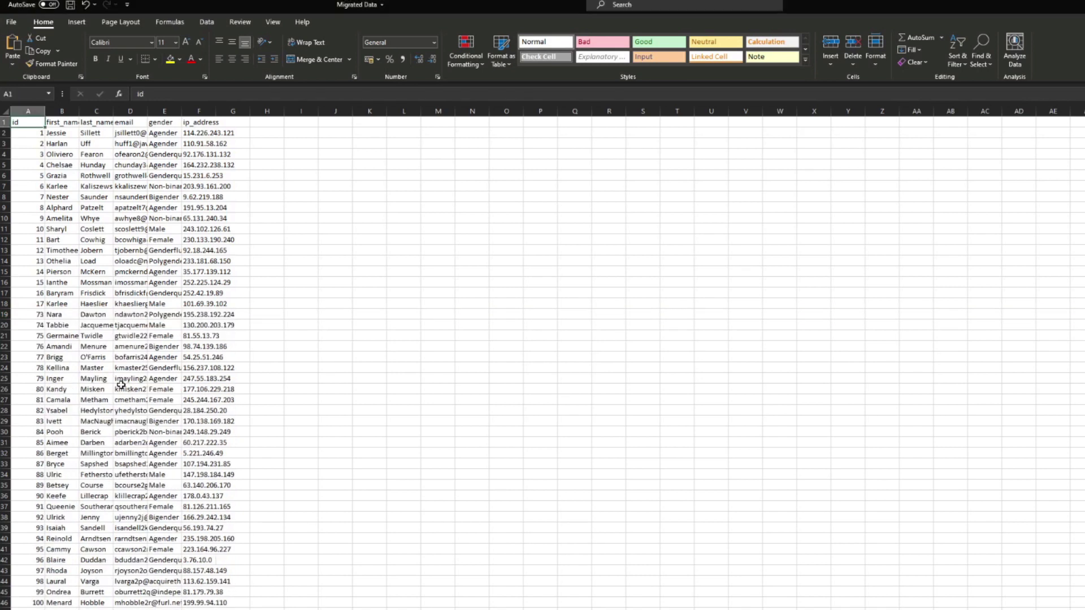
{"action": "left_click", "coordinate": [5, 165]}
{"action": "mouse_move", "coordinate": [4, 303]}
{"action": "left_mouse_down"}
{"action": "mouse_move", "coordinate": [5, 325]}
{"action": "mouse_move", "coordinate": [11, 308]}
{"action": "left_mouse_up"}
{"action": "left_click", "coordinate": [46, 314]}
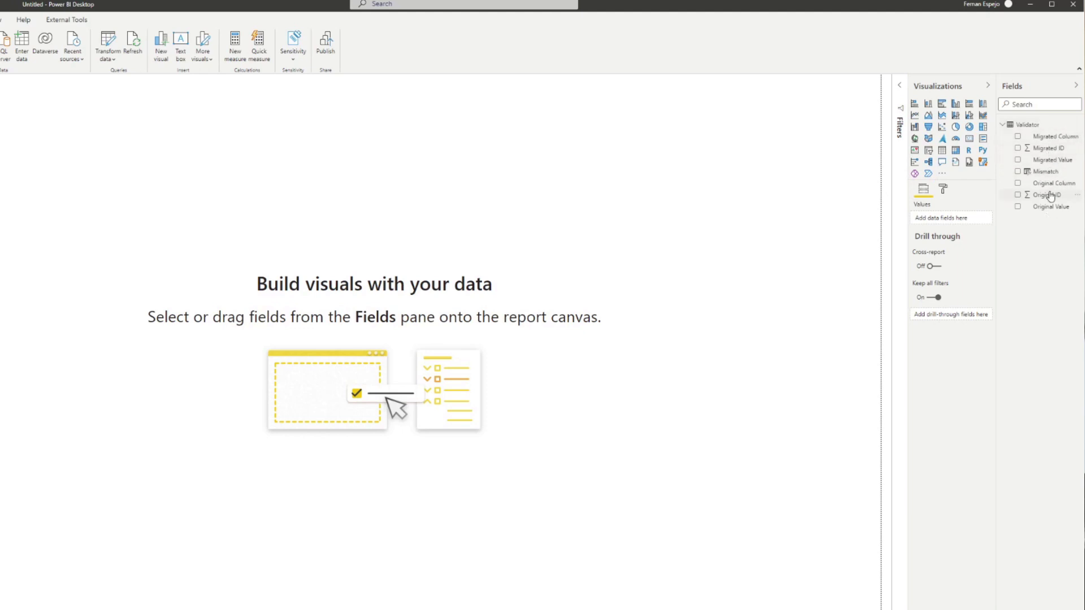
Add a card showing the Count of Original ID, then resize and reposition it.
{"action": "left_click_drag", "start_coordinate": [1050, 195], "coordinate": [122, 212]}
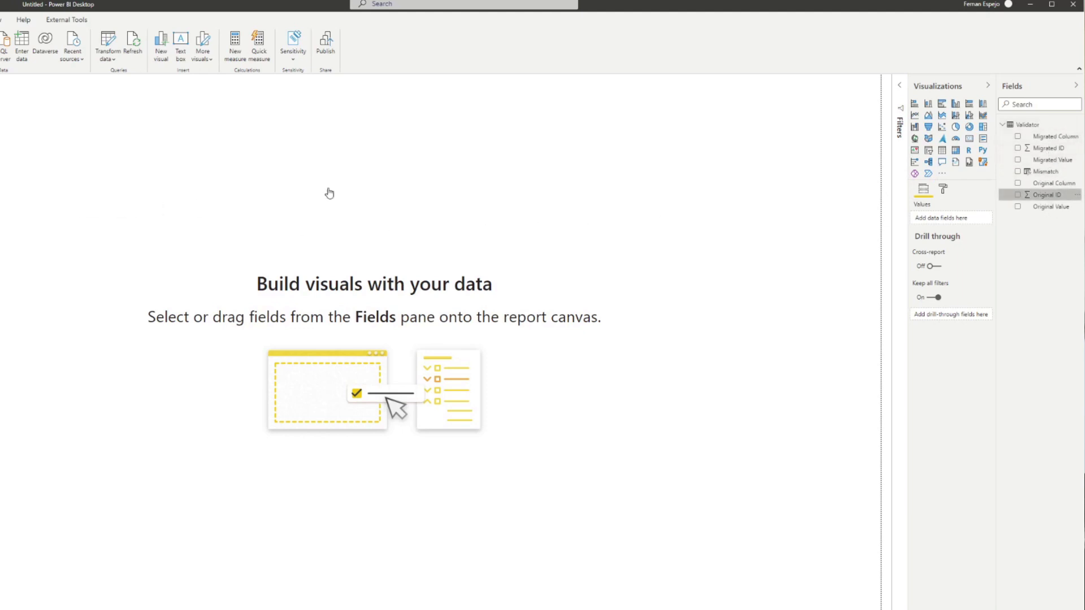
{"action": "left_click", "coordinate": [969, 138]}
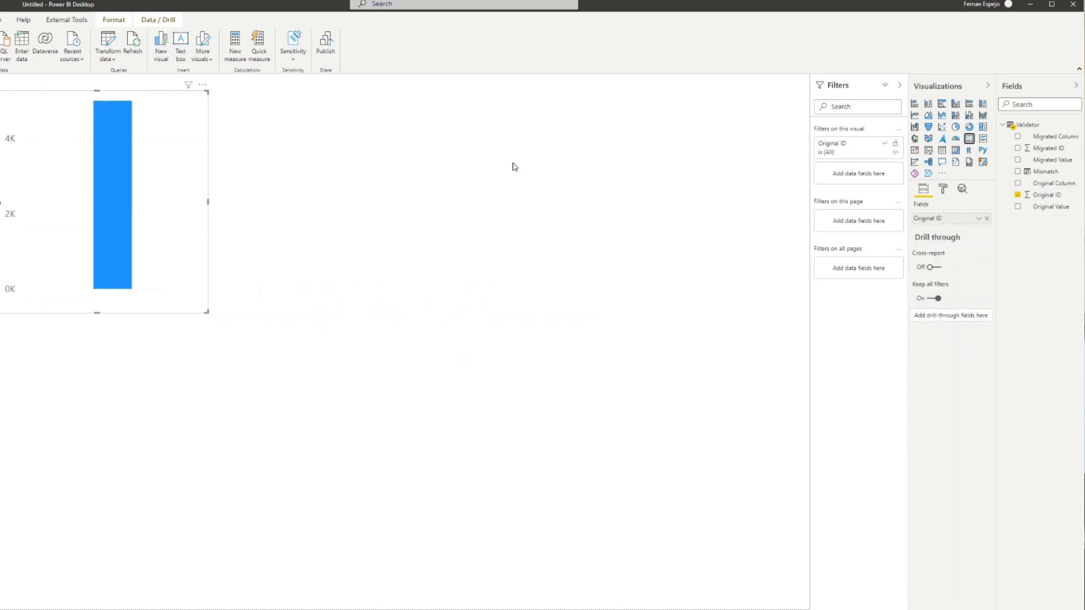
{"action": "left_click", "coordinate": [978, 219]}
{"action": "left_click", "coordinate": [1002, 305]}
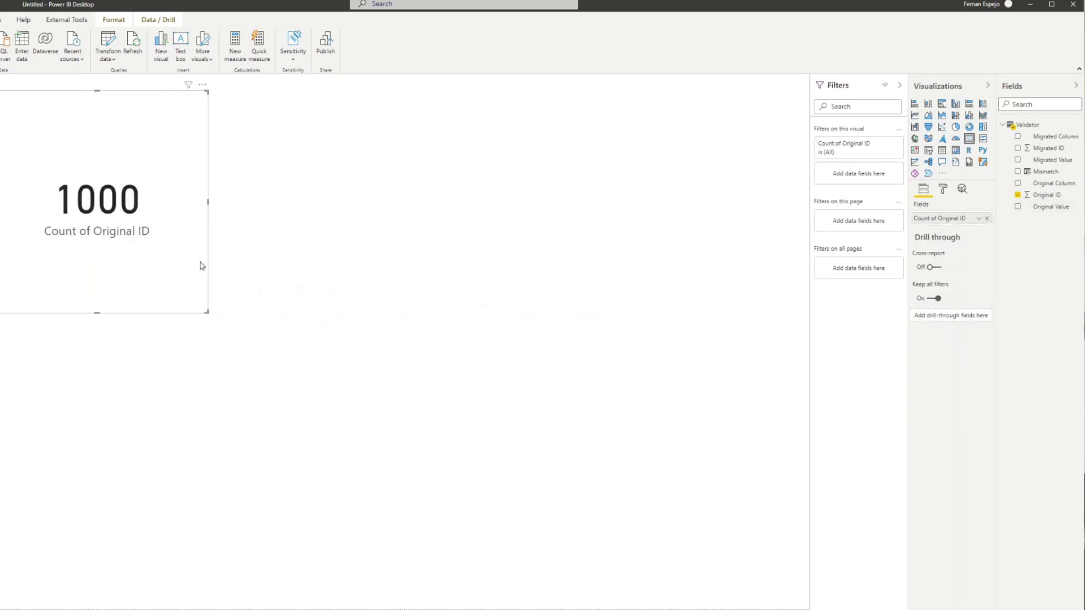
{"action": "left_click_drag", "start_coordinate": [206, 312], "coordinate": [162, 181]}
{"action": "left_click_drag", "start_coordinate": [91, 145], "coordinate": [92, 171]}
Rename the card's field to "No of Original IDs" and turn its shadow on.
{"action": "right_click", "coordinate": [932, 218]}
{"action": "left_click", "coordinate": [932, 242]}
{"action": "type", "text": "No of"}
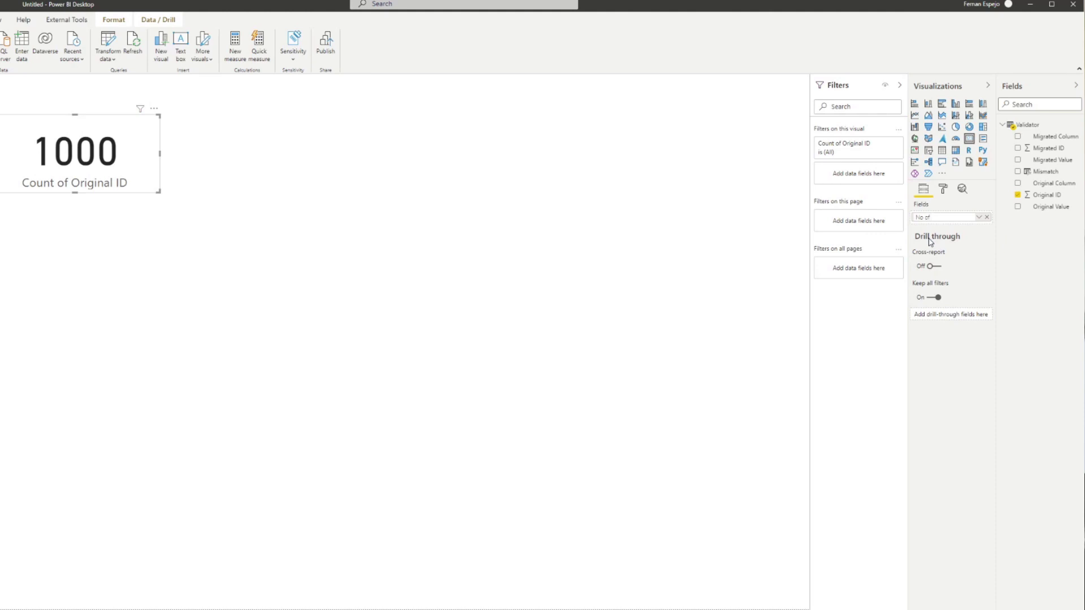
{"action": "type", "text": " Original IDs"}
{"action": "key", "text": "Return"}
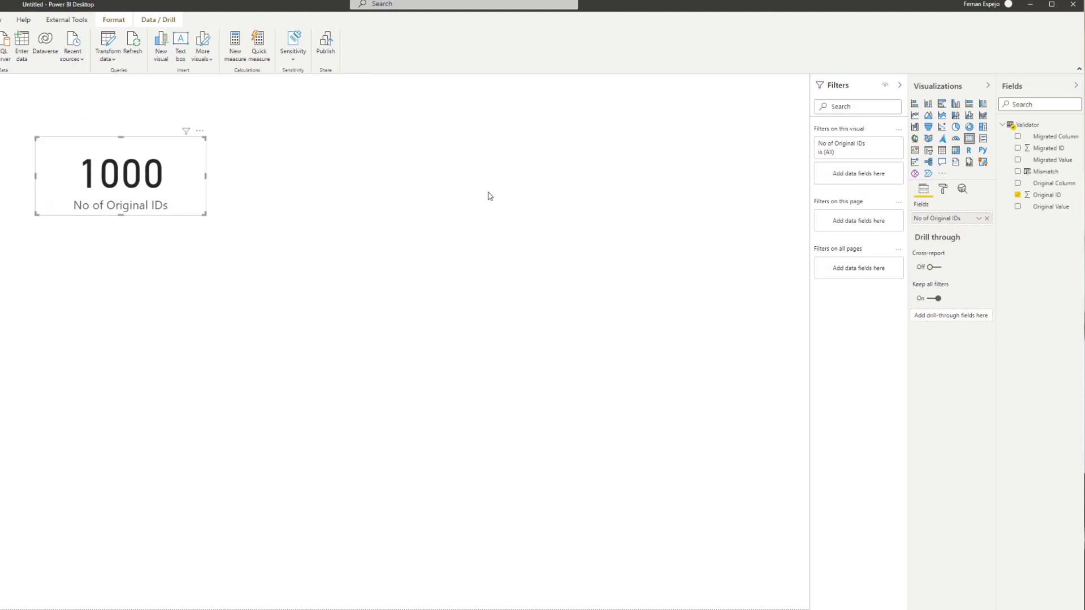
{"action": "left_click", "coordinate": [943, 191]}
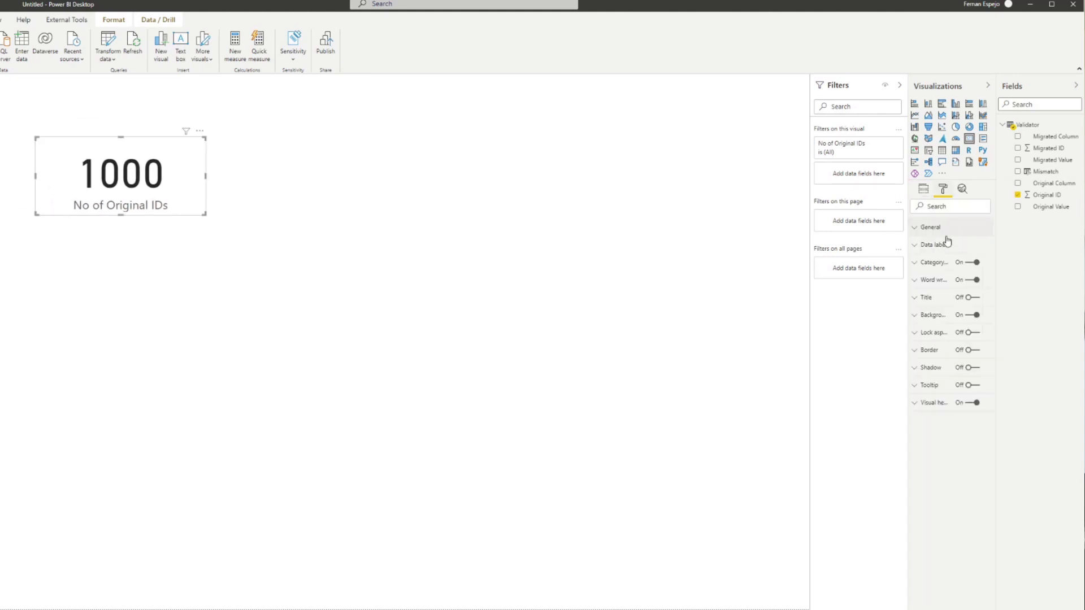
{"action": "left_click", "coordinate": [970, 367]}
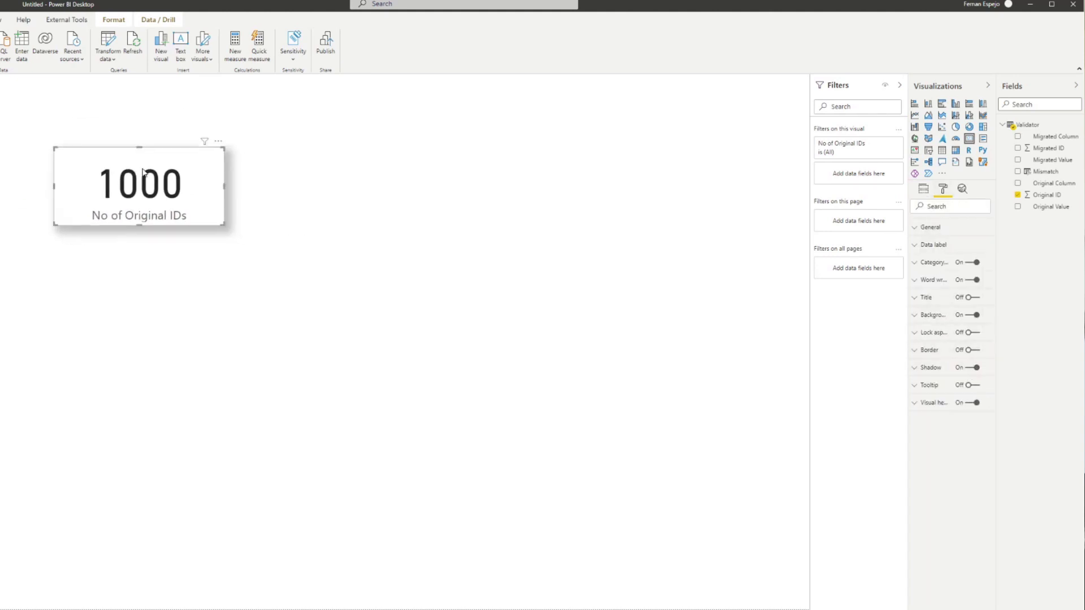
Paste a copy of the card and make it show the Count (Distinct) of Migrated ID.
{"action": "key", "text": "ctrl+v"}
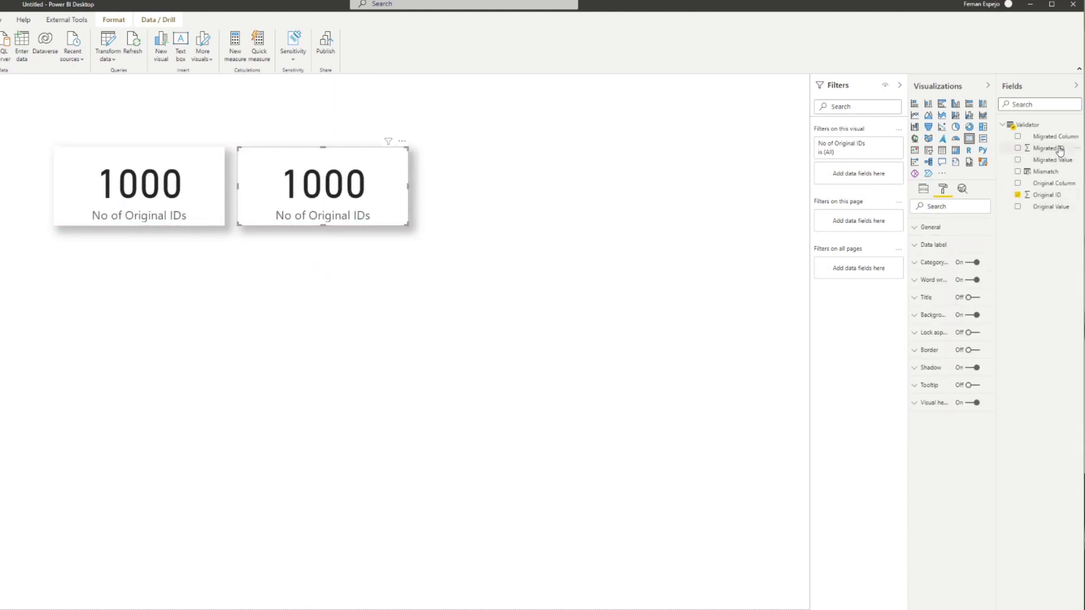
{"action": "left_click_drag", "start_coordinate": [1061, 151], "coordinate": [978, 223]}
{"action": "left_click", "coordinate": [979, 218]}
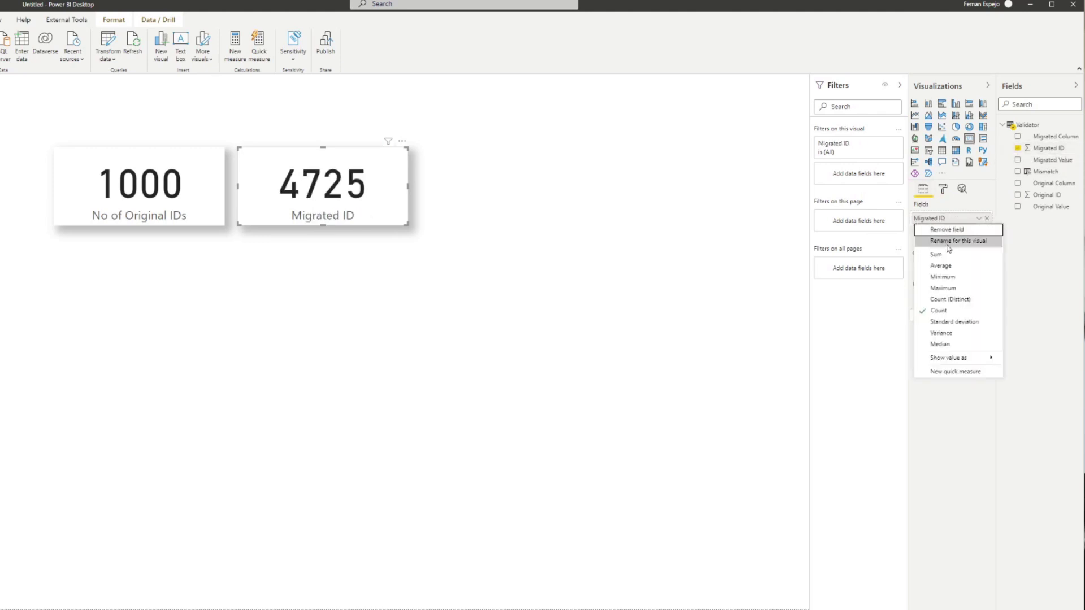
{"action": "left_click", "coordinate": [950, 299]}
Rename the second card's field to "No of Migrated IDs".
{"action": "left_click", "coordinate": [979, 218]}
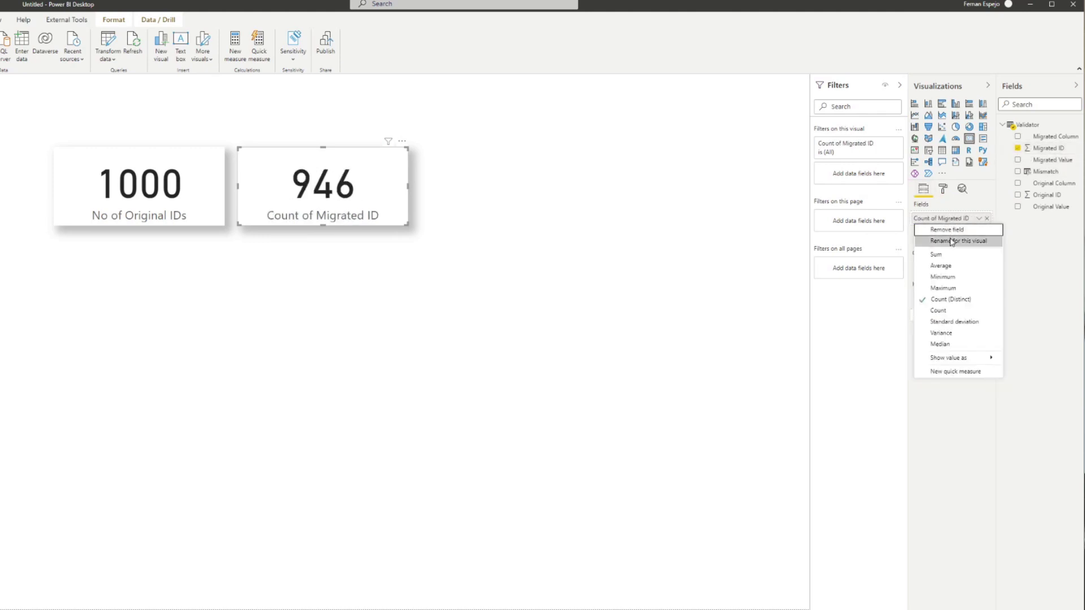
{"action": "left_click", "coordinate": [952, 242]}
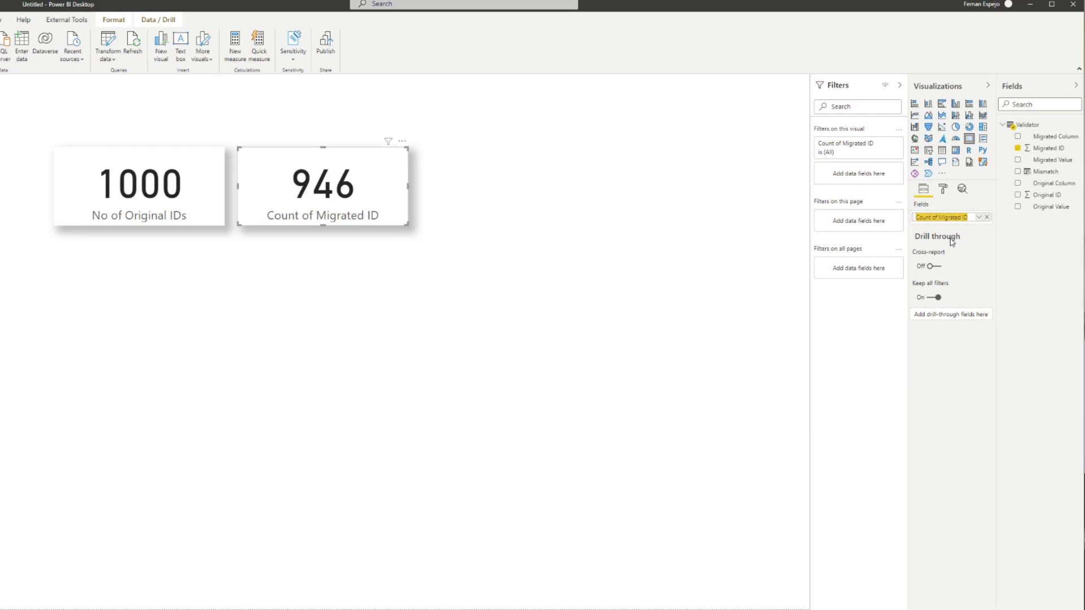
{"action": "type", "text": "No"}
{"action": "type", "text": "of Migrated IDs"}
{"action": "key", "text": "Return"}
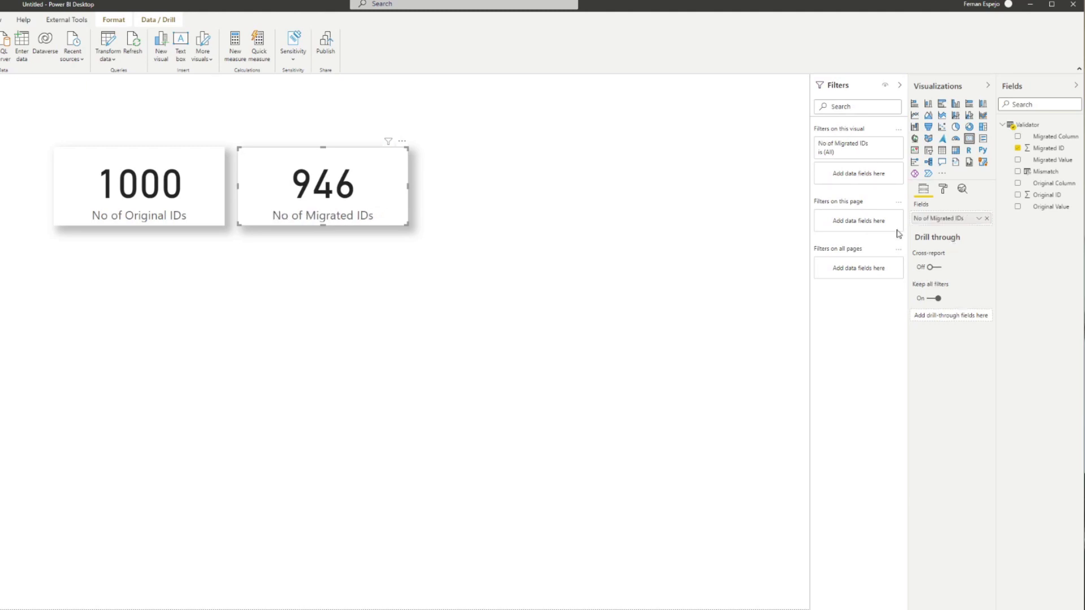
Move the 1000 and 946 cards further left, side by side.
{"action": "left_click", "coordinate": [209, 258]}
{"action": "left_click_drag", "start_coordinate": [174, 210], "coordinate": [147, 211]}
{"action": "left_click_drag", "start_coordinate": [309, 191], "coordinate": [272, 191]}
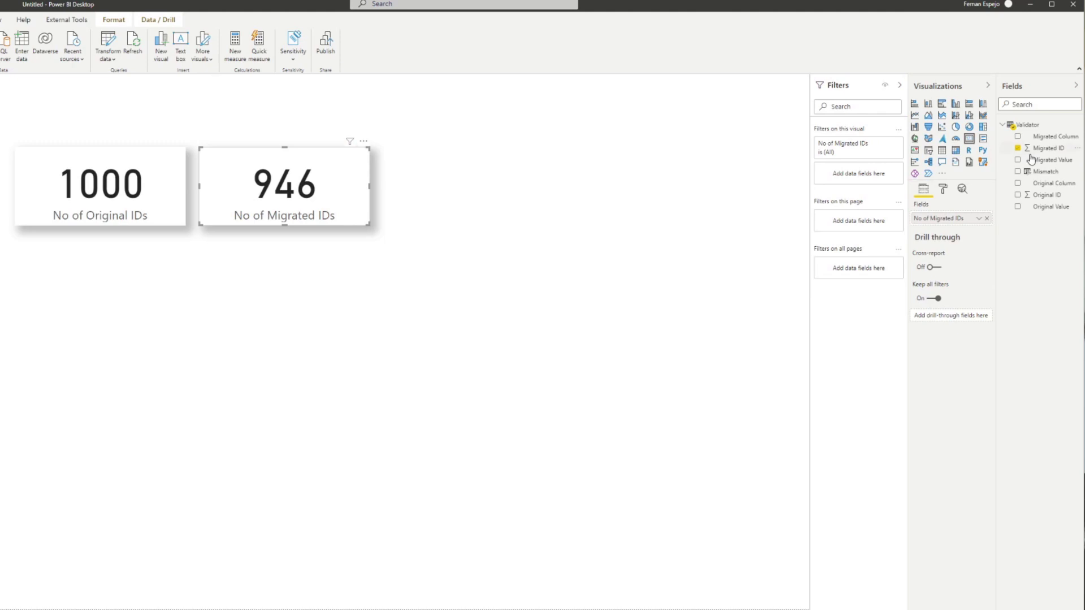
{"action": "left_click", "coordinate": [468, 223]}
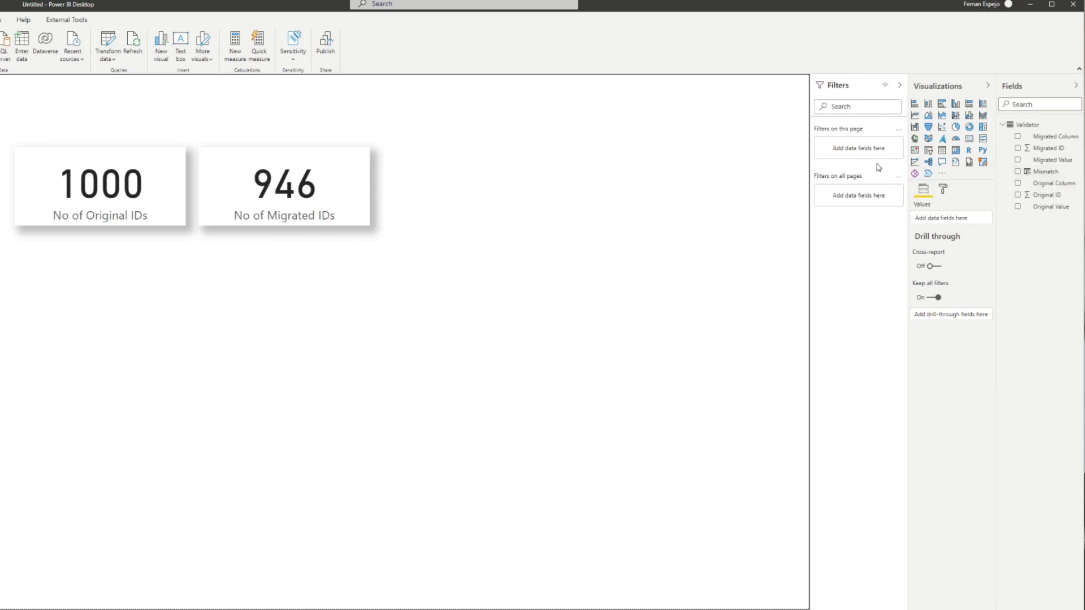
Add a donut chart below the cards and widen it.
{"action": "left_click", "coordinate": [970, 126]}
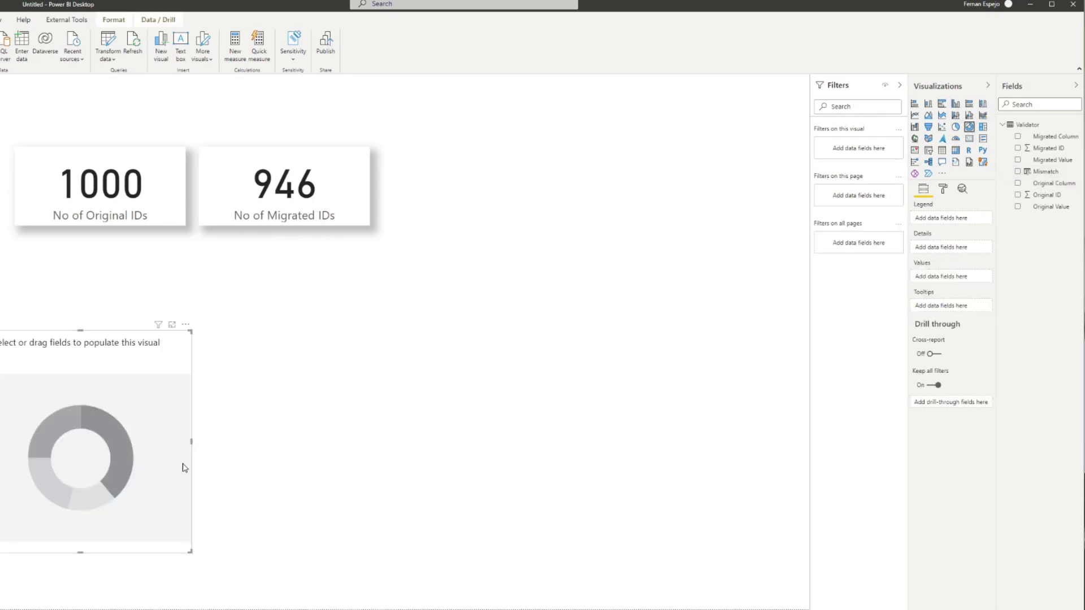
{"action": "left_click_drag", "start_coordinate": [173, 472], "coordinate": [216, 382]}
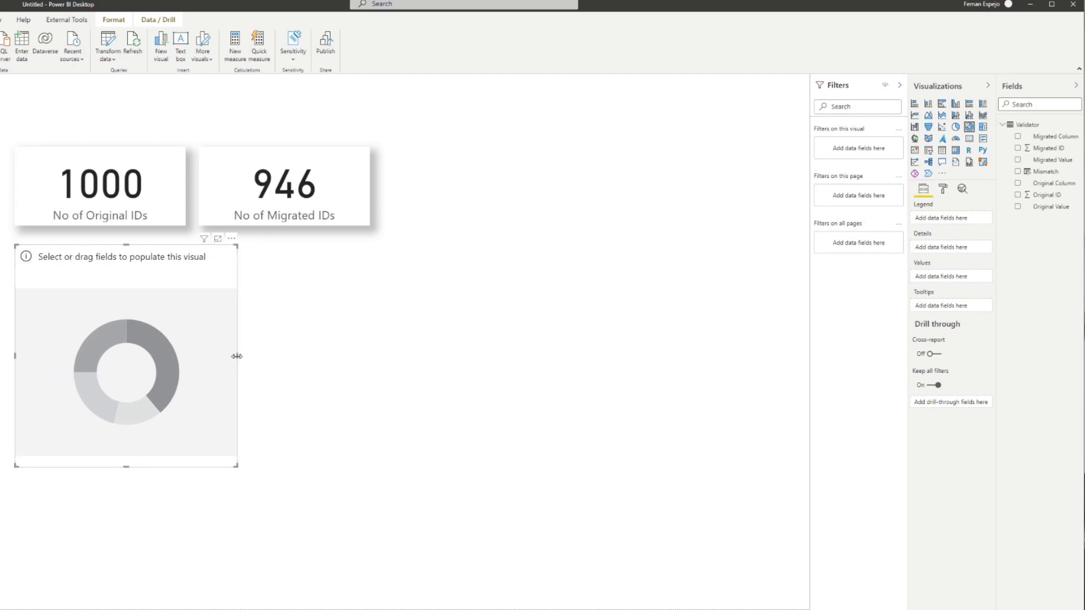
{"action": "left_click_drag", "start_coordinate": [239, 356], "coordinate": [310, 353]}
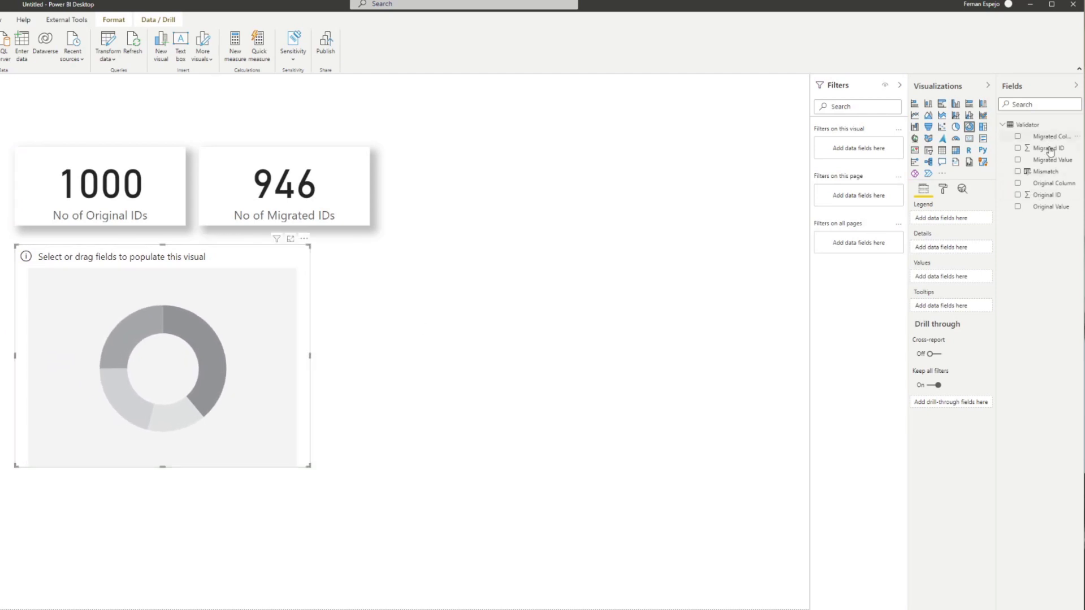
Set Mismatch as legend and Count of Mismatch as values, filtering out Match.
{"action": "left_click_drag", "start_coordinate": [1041, 175], "coordinate": [955, 218]}
{"action": "left_click_drag", "start_coordinate": [1039, 173], "coordinate": [960, 282]}
{"action": "left_click", "coordinate": [979, 283]}
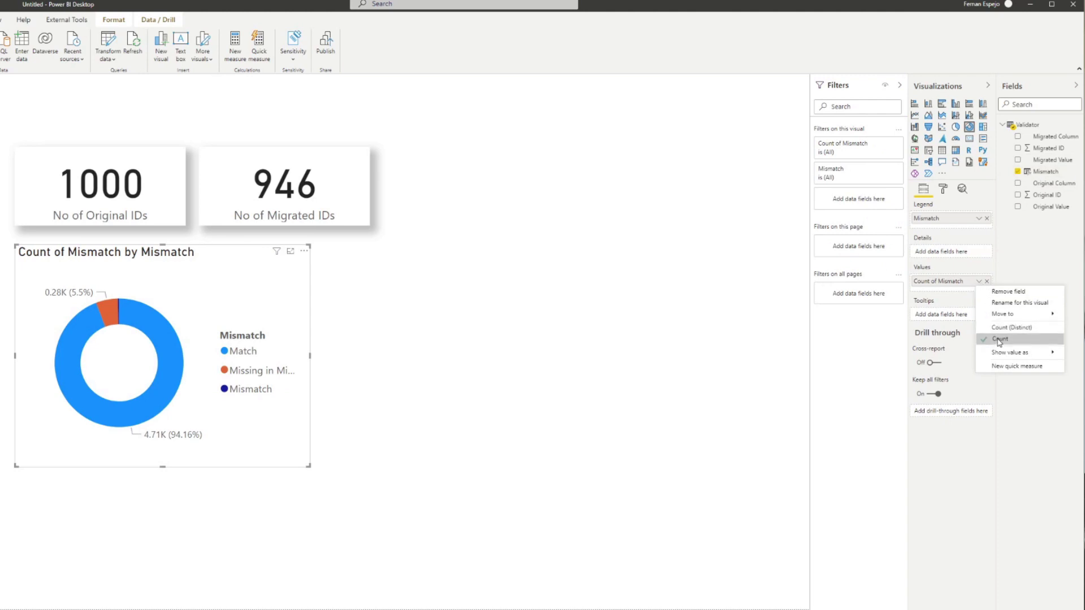
{"action": "key", "text": "Escape"}
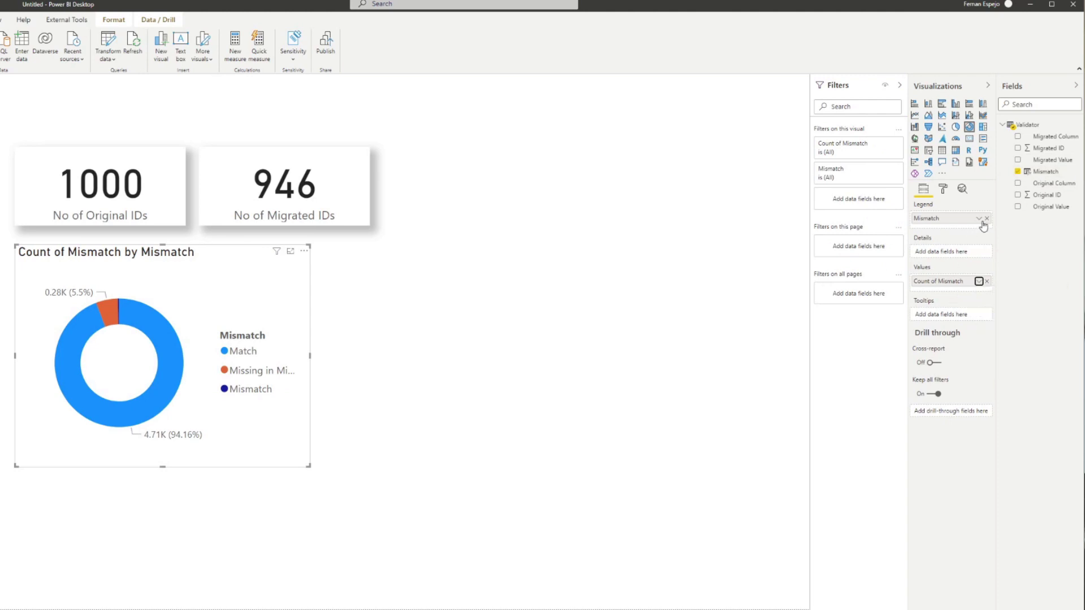
{"action": "left_click", "coordinate": [887, 174]}
{"action": "left_click", "coordinate": [845, 230]}
{"action": "left_click", "coordinate": [844, 241]}
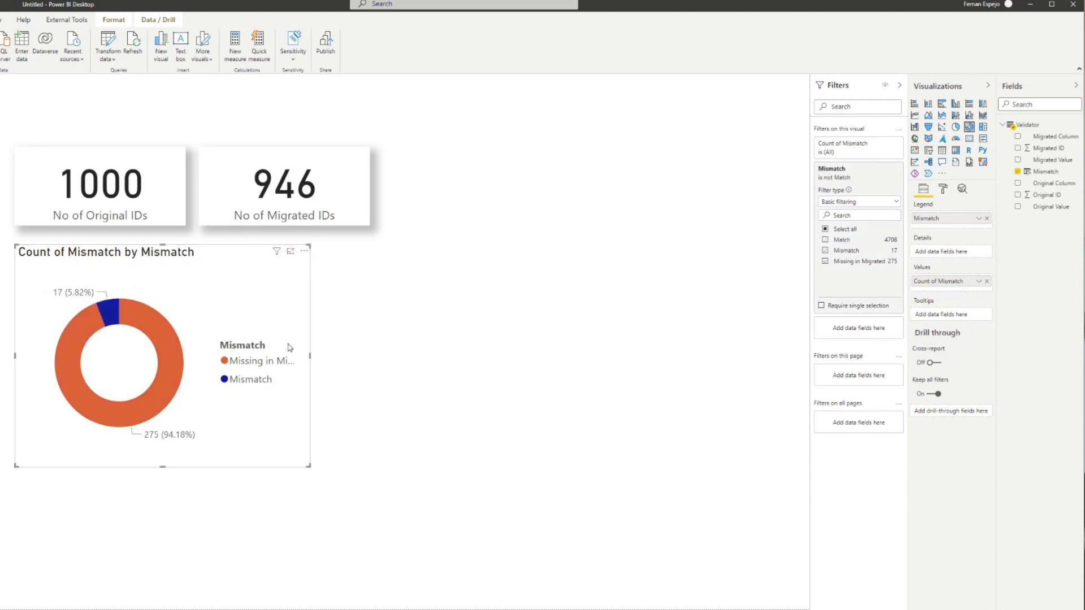
Set the donut's title to "What type of mismatches do we have?".
{"action": "left_click", "coordinate": [943, 189]}
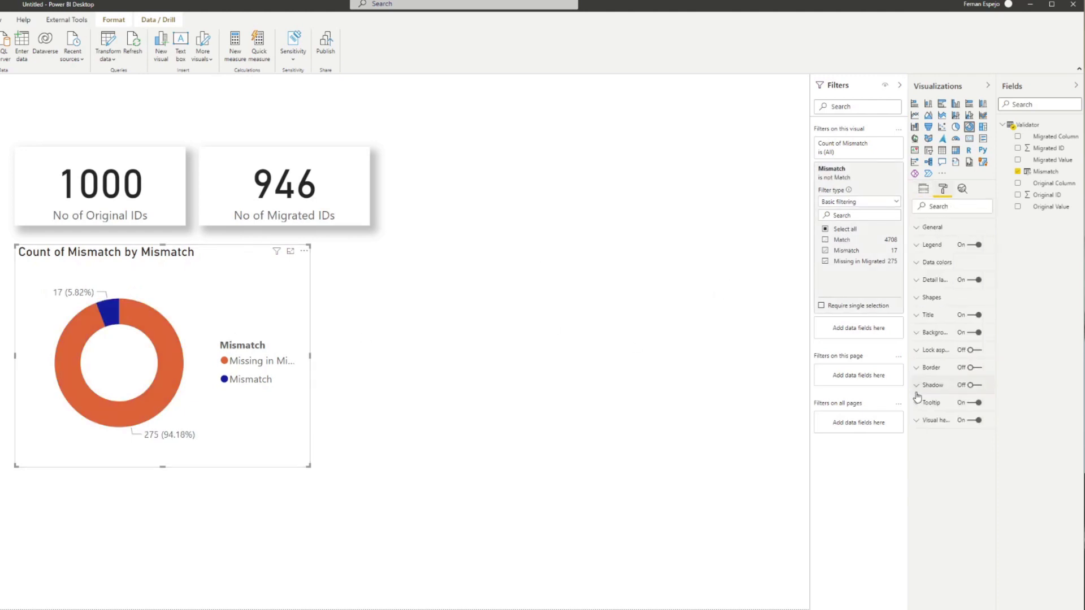
{"action": "left_click", "coordinate": [932, 315]}
{"action": "left_click", "coordinate": [942, 343]}
{"action": "key", "text": "ctrl+a"}
{"action": "type", "text": "W"}
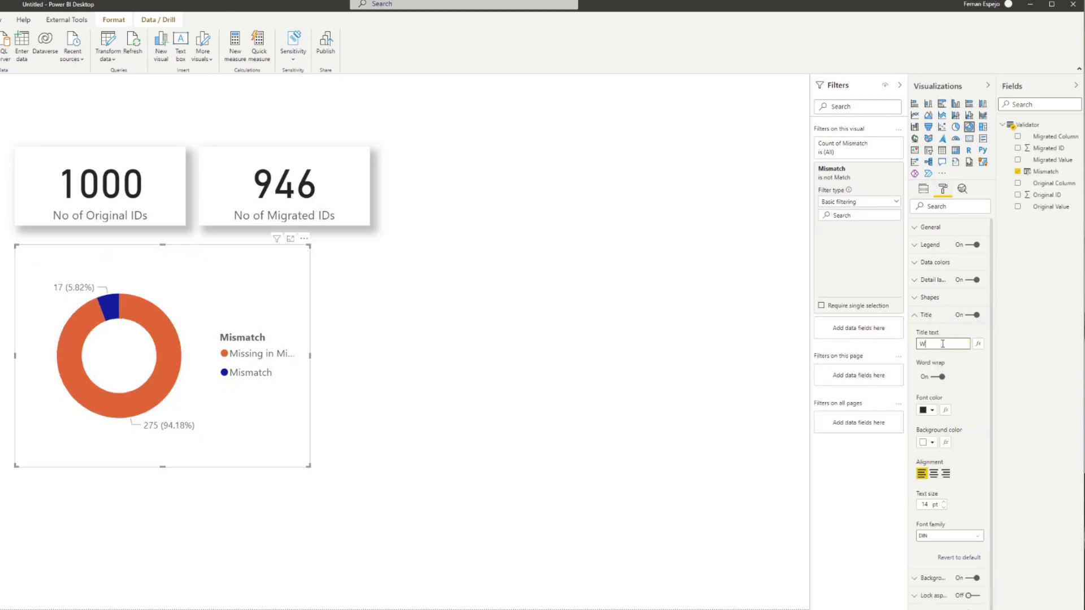
{"action": "type", "text": "hat type of mismatch"}
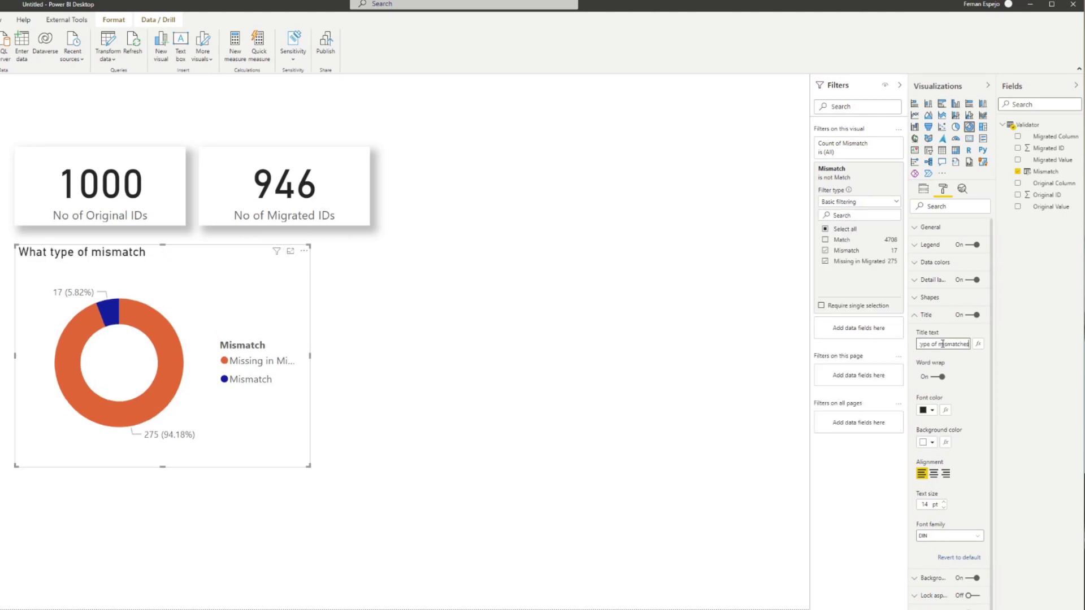
{"action": "type", "text": "es do we have?"}
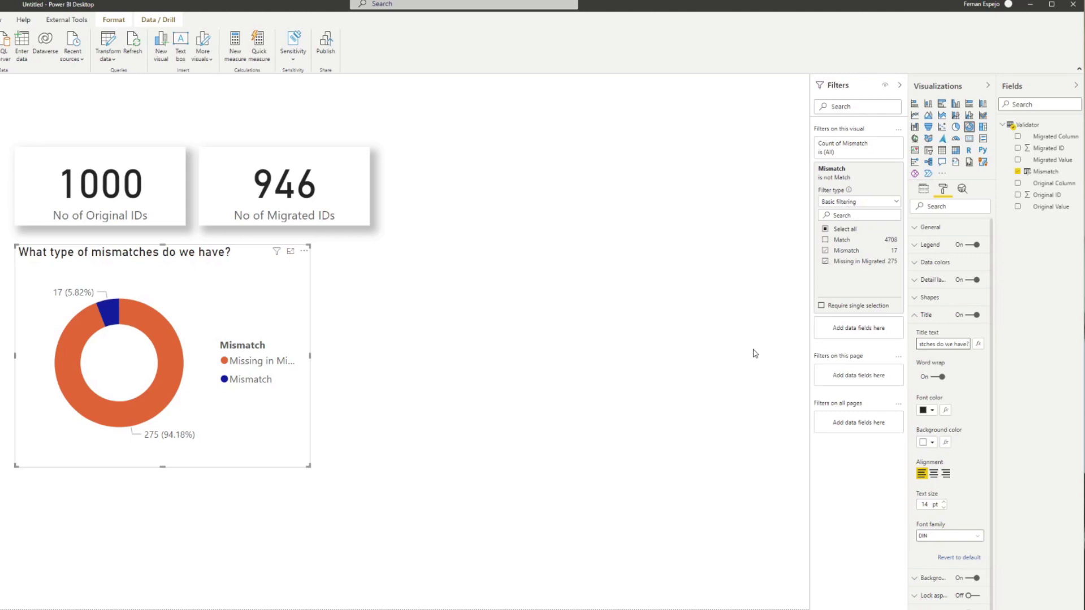
Turn on the donut's shadow, put the legend at Bottom Center, and hide its title.
{"action": "left_click", "coordinate": [694, 353]}
{"action": "left_click", "coordinate": [235, 296]}
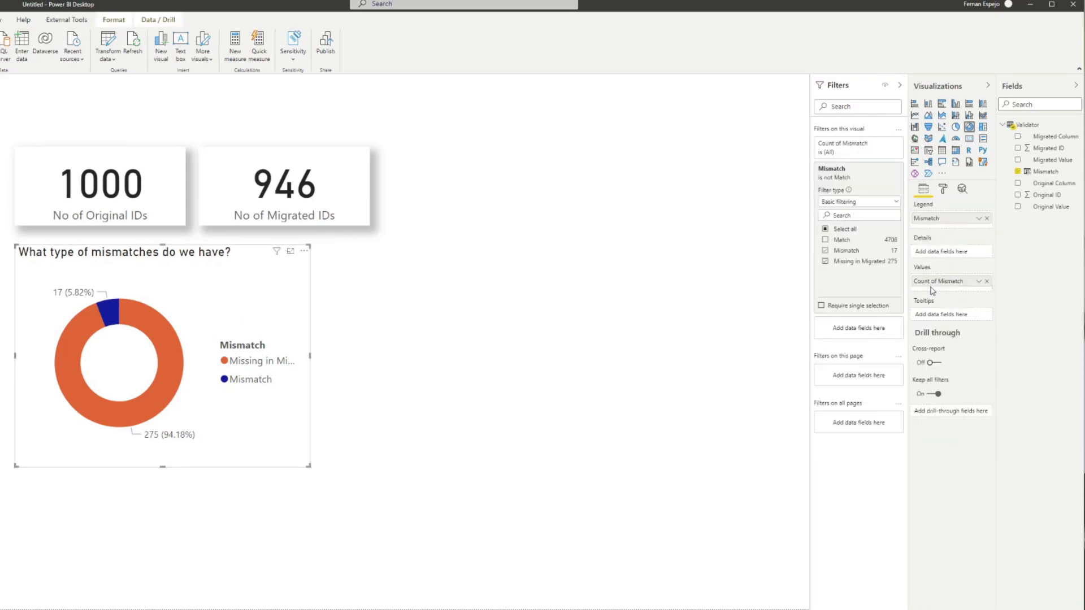
{"action": "left_click", "coordinate": [943, 191]}
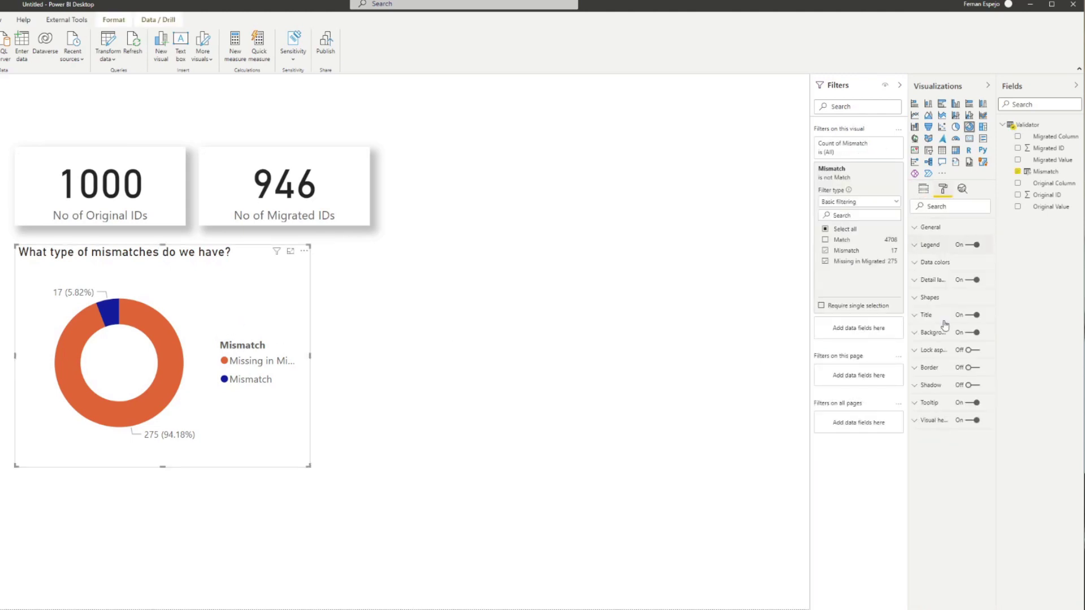
{"action": "left_click", "coordinate": [972, 385]}
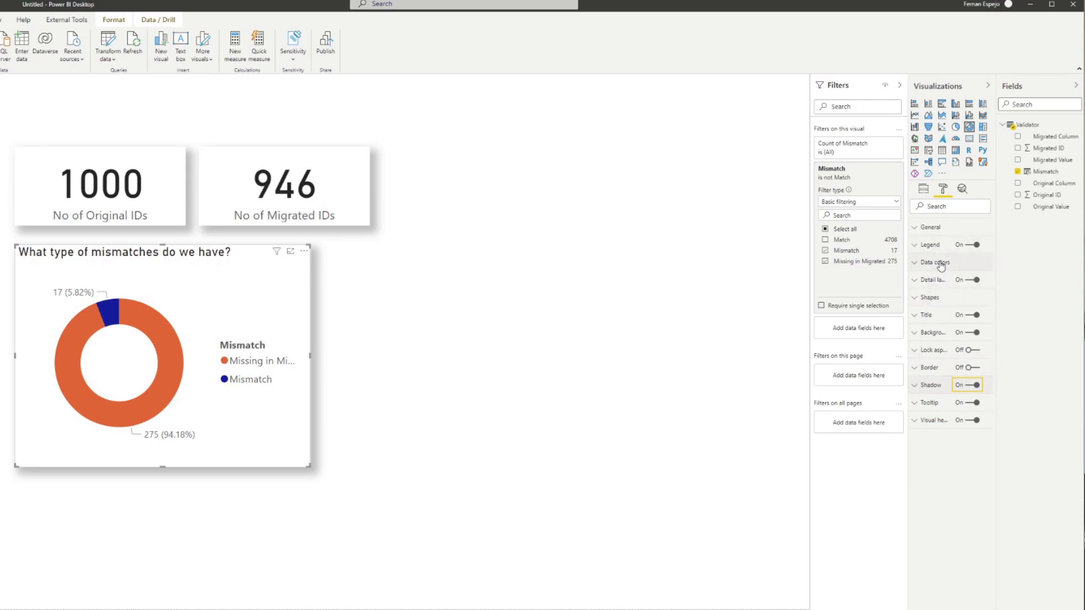
{"action": "left_click", "coordinate": [938, 246]}
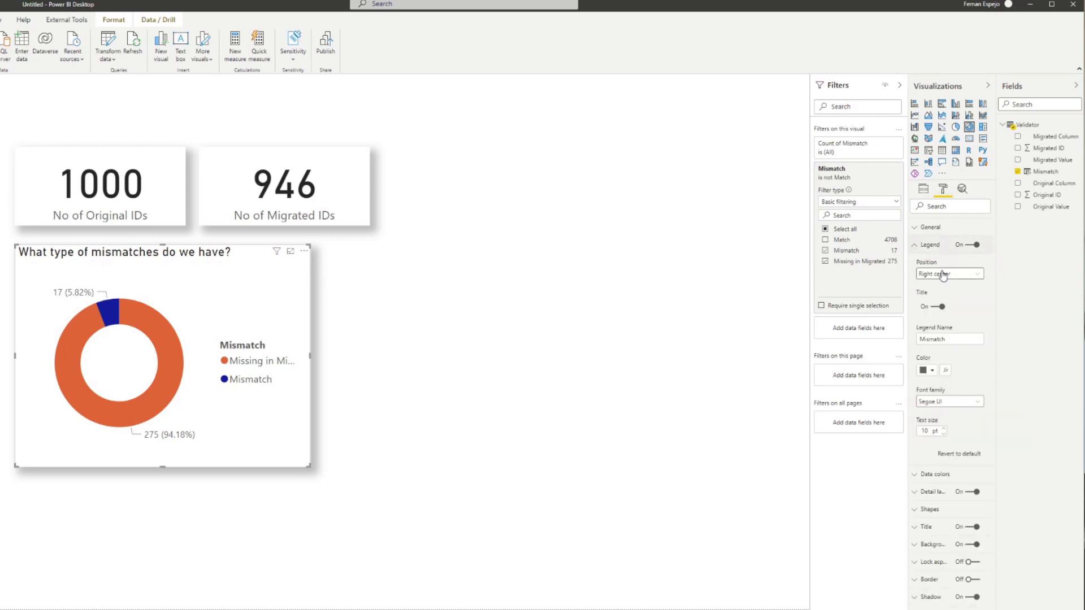
{"action": "left_click", "coordinate": [946, 274]}
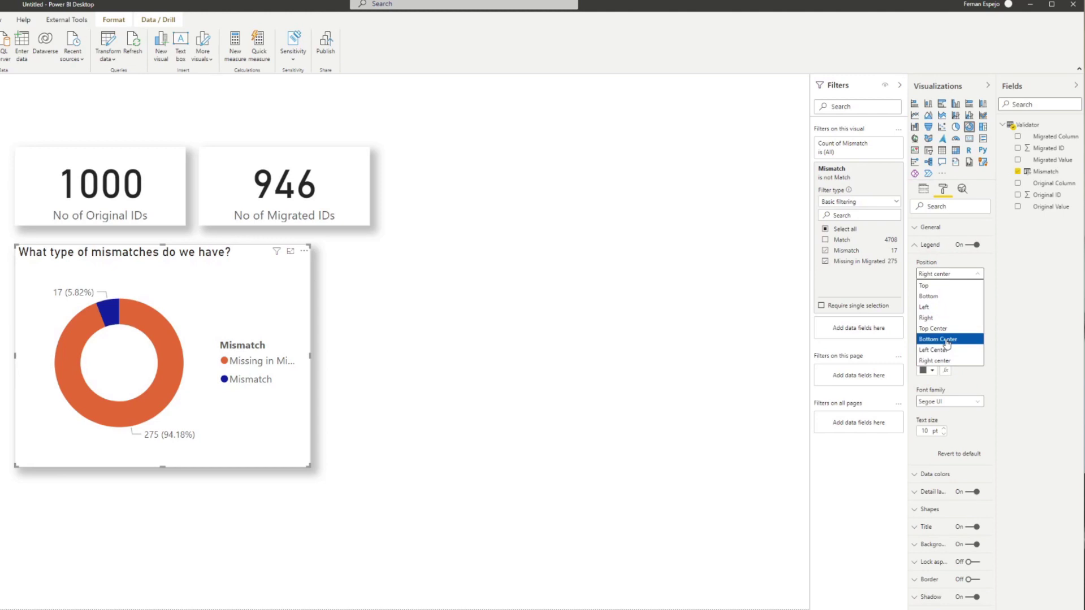
{"action": "left_click", "coordinate": [947, 339]}
{"action": "left_click", "coordinate": [942, 309]}
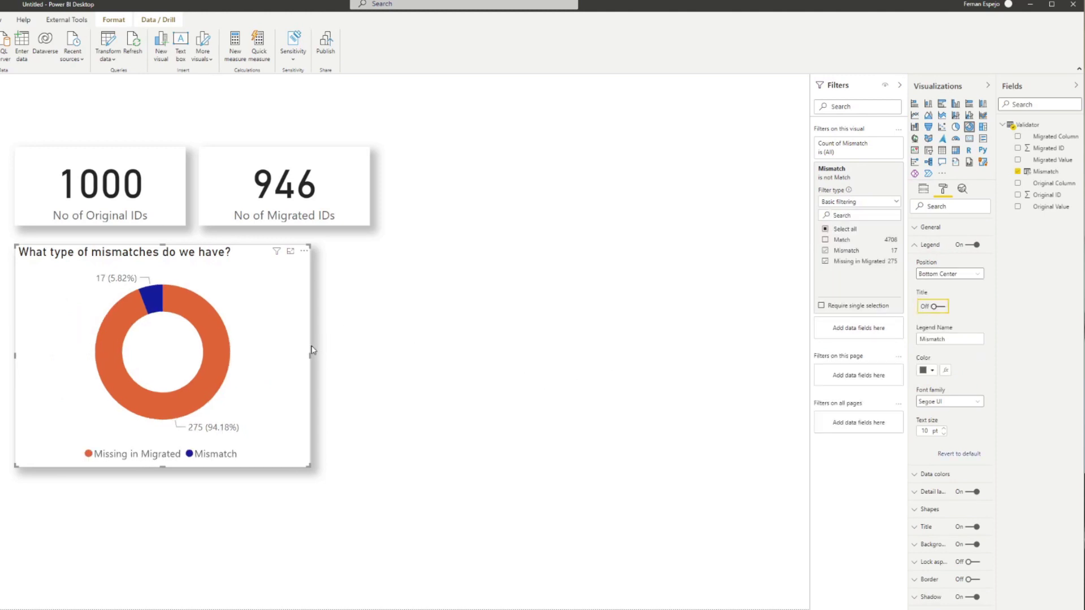
{"action": "left_click", "coordinate": [317, 240]}
Build a table of Original ID, Original Column and Original Value, placed and enlarged beside the donut.
{"action": "left_click", "coordinate": [249, 267]}
{"action": "left_click", "coordinate": [472, 330]}
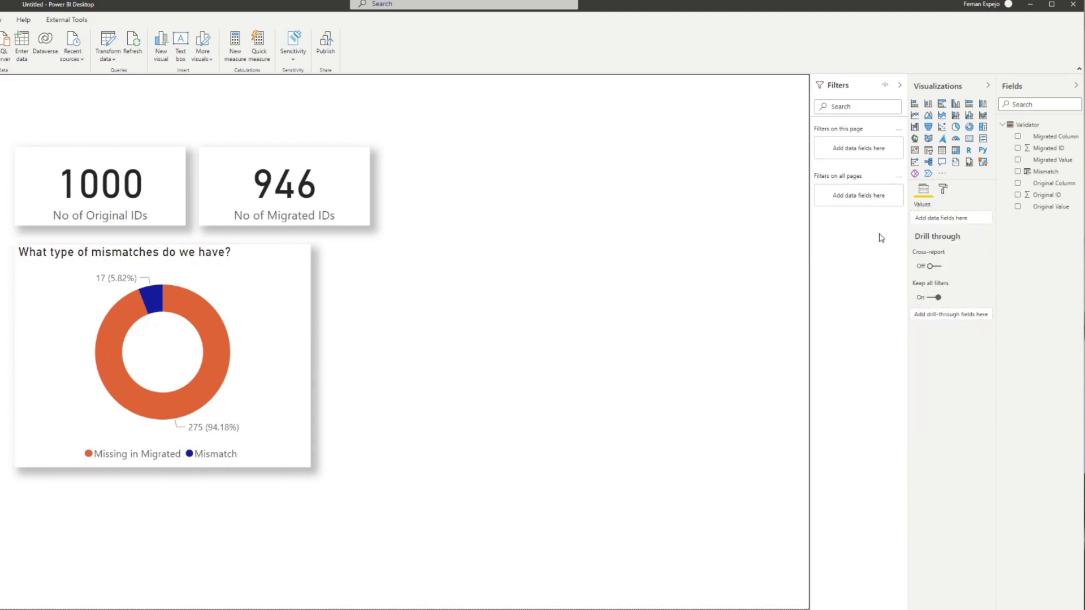
{"action": "left_click", "coordinate": [1018, 195]}
{"action": "left_click", "coordinate": [1018, 184]}
{"action": "left_click", "coordinate": [1019, 207]}
{"action": "left_click", "coordinate": [942, 150]}
{"action": "left_click_drag", "start_coordinate": [99, 476], "coordinate": [451, 255]}
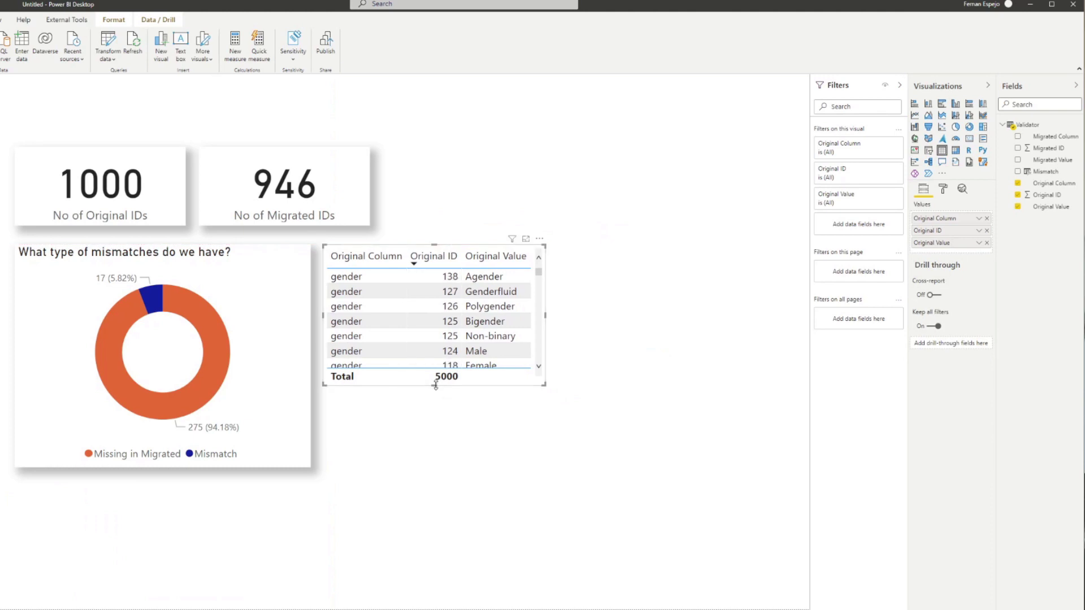
{"action": "left_click_drag", "start_coordinate": [437, 391], "coordinate": [433, 468]}
Turn on the table's shadow and widen the table.
{"action": "left_click", "coordinate": [943, 189]}
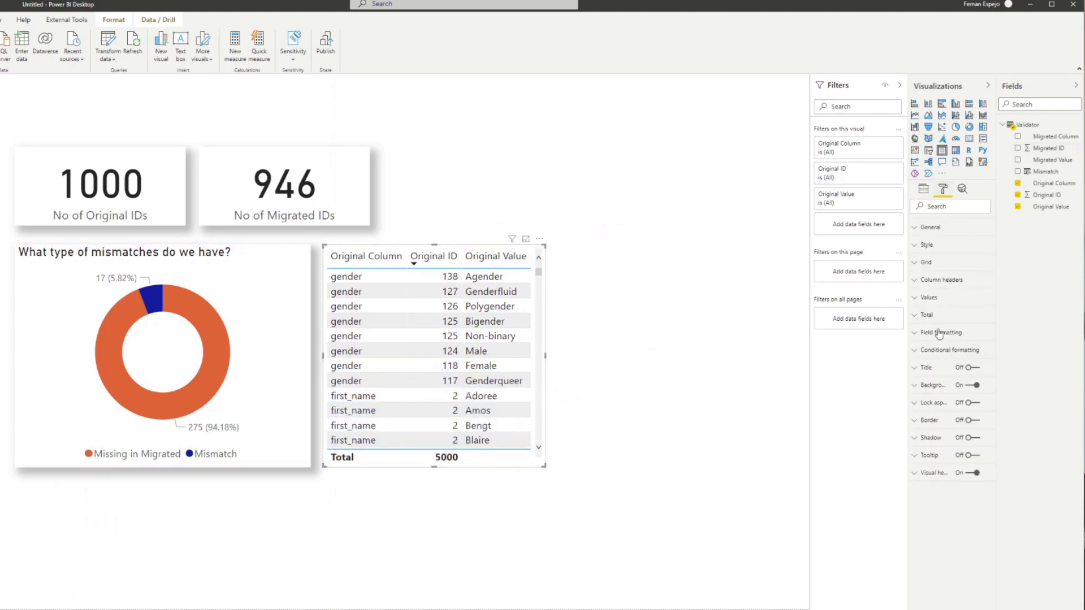
{"action": "left_click", "coordinate": [968, 437]}
{"action": "left_click", "coordinate": [968, 438]}
{"action": "left_click", "coordinate": [971, 437]}
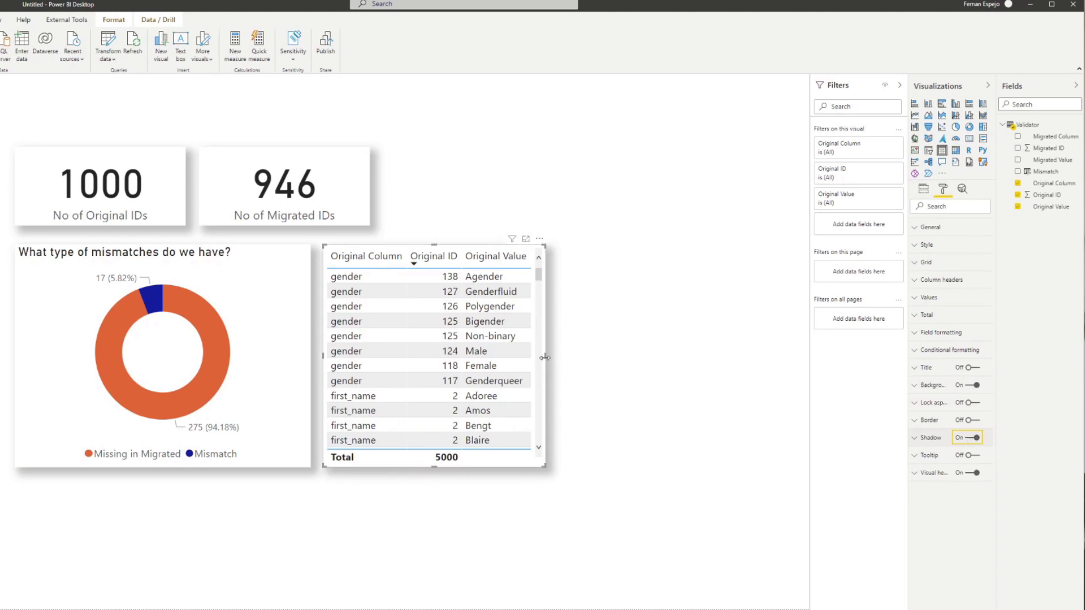
{"action": "left_click_drag", "start_coordinate": [545, 358], "coordinate": [738, 356]}
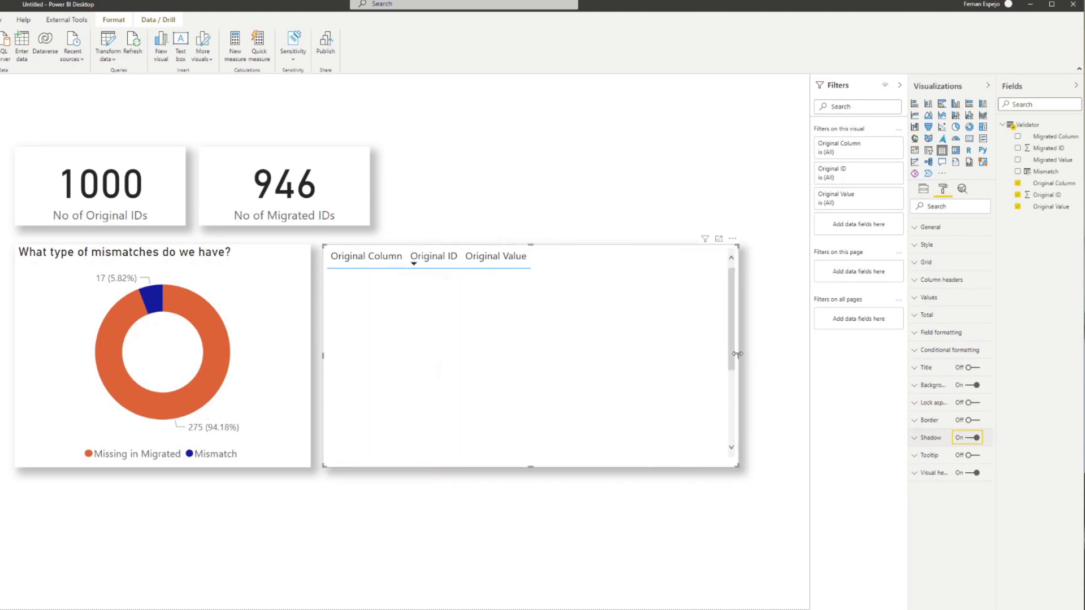
Add Migrated ID, Migrated Column and Migrated Value as table columns.
{"action": "left_click", "coordinate": [1018, 148]}
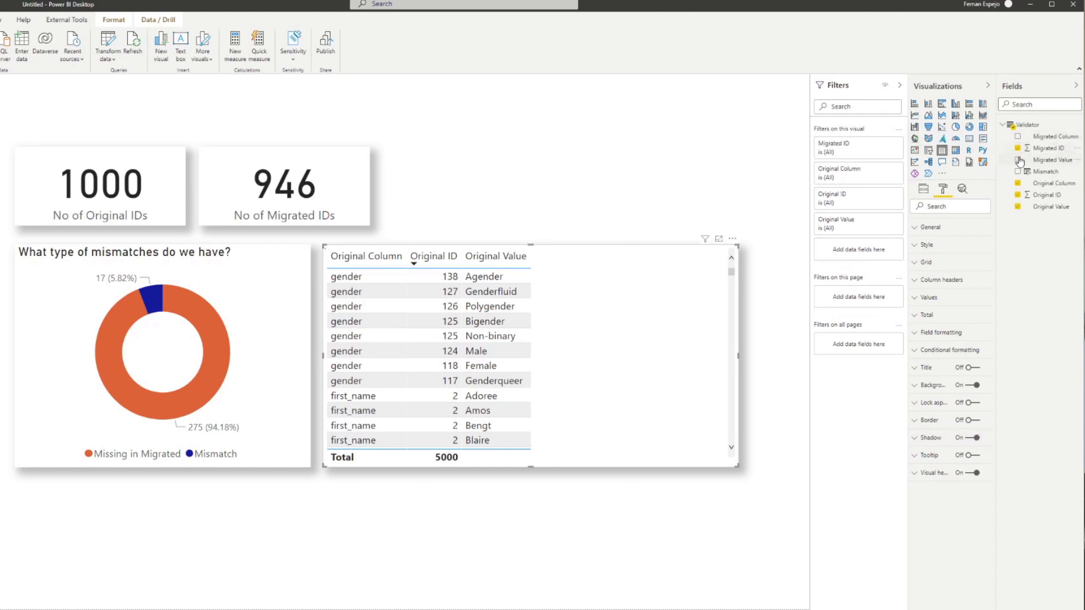
{"action": "left_click", "coordinate": [1017, 136]}
{"action": "left_click", "coordinate": [1017, 160]}
{"action": "left_click_drag", "start_coordinate": [738, 356], "coordinate": [775, 362]}
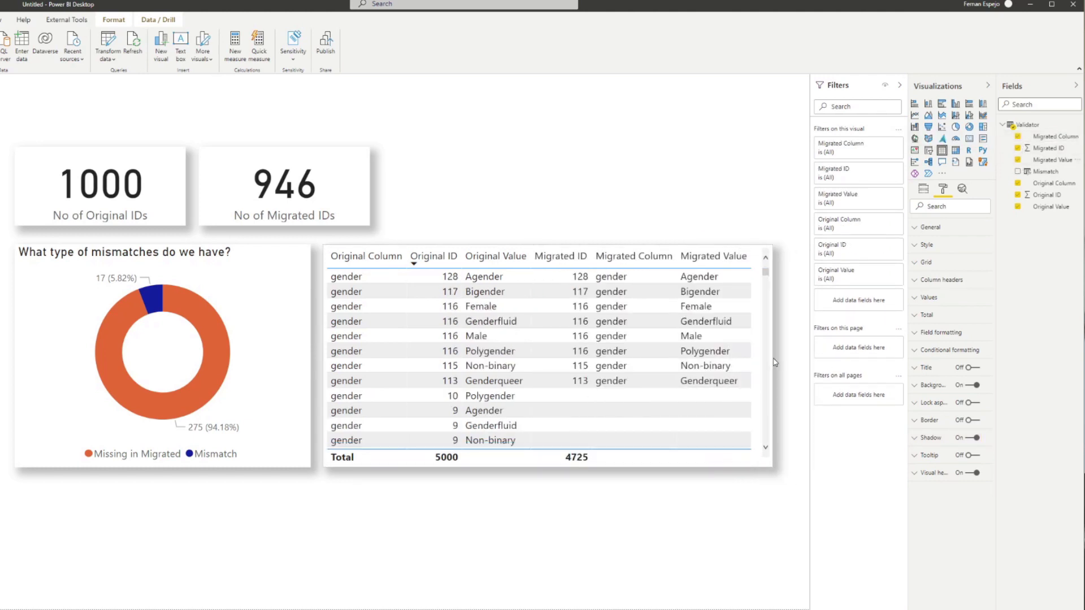
{"action": "left_click", "coordinate": [574, 166]}
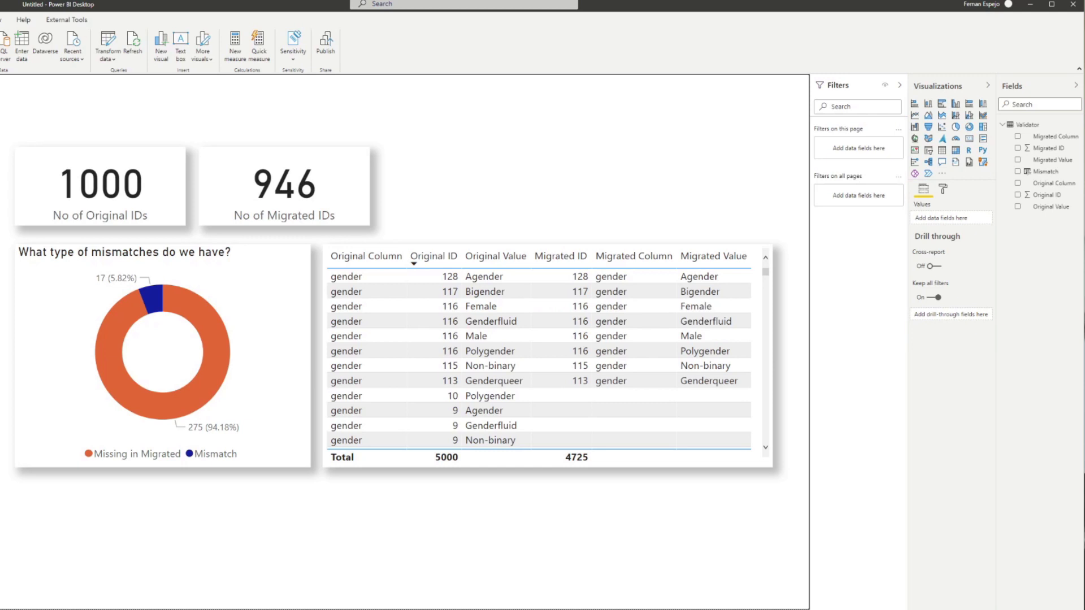
Start the 'Match Rate % =' measure with VAR _total = COUNTROWS(Validator).
{"action": "right_click", "coordinate": [1030, 125]}
{"action": "key", "text": "Escape"}
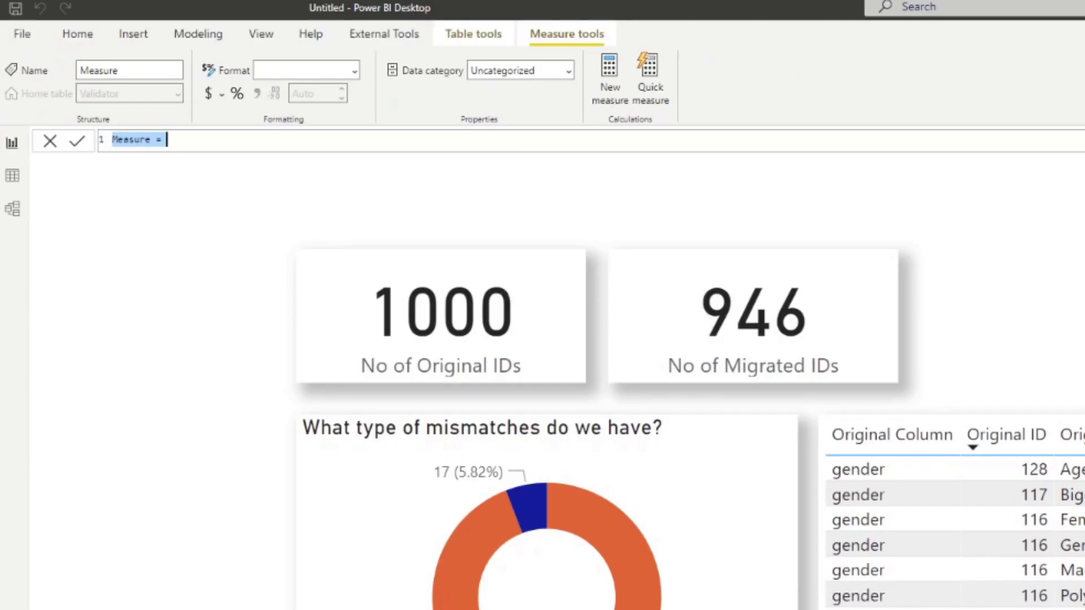
{"action": "type", "text": "Match"}
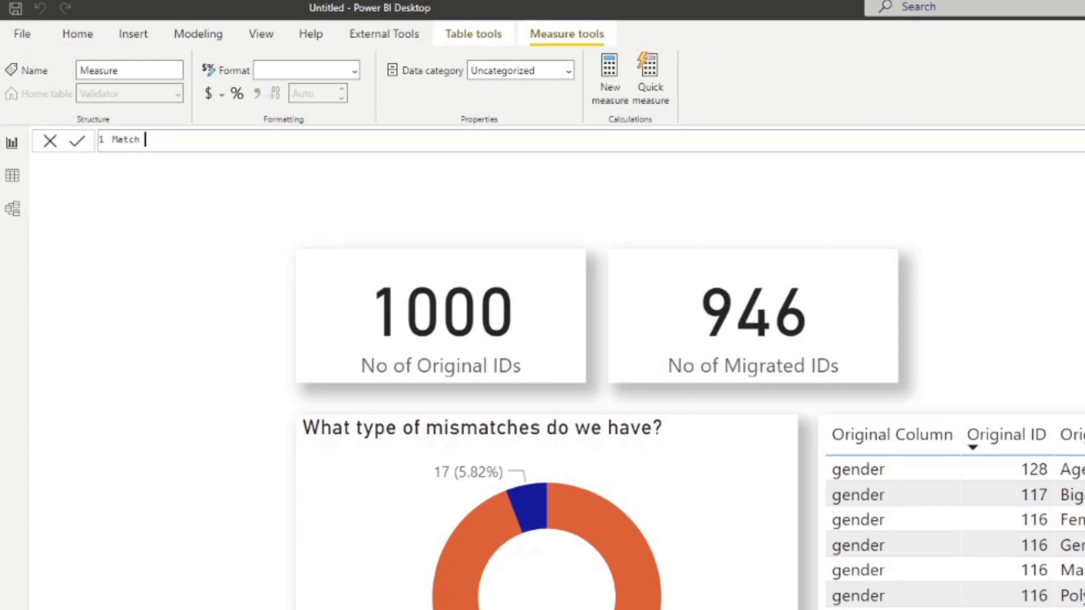
{"action": "type", "text": "Rate % ="}
{"action": "key", "text": "shift+Return"}
{"action": "type", "text": "VAR"}
{"action": "key", "text": "Escape"}
{"action": "key", "text": "shift+Return"}
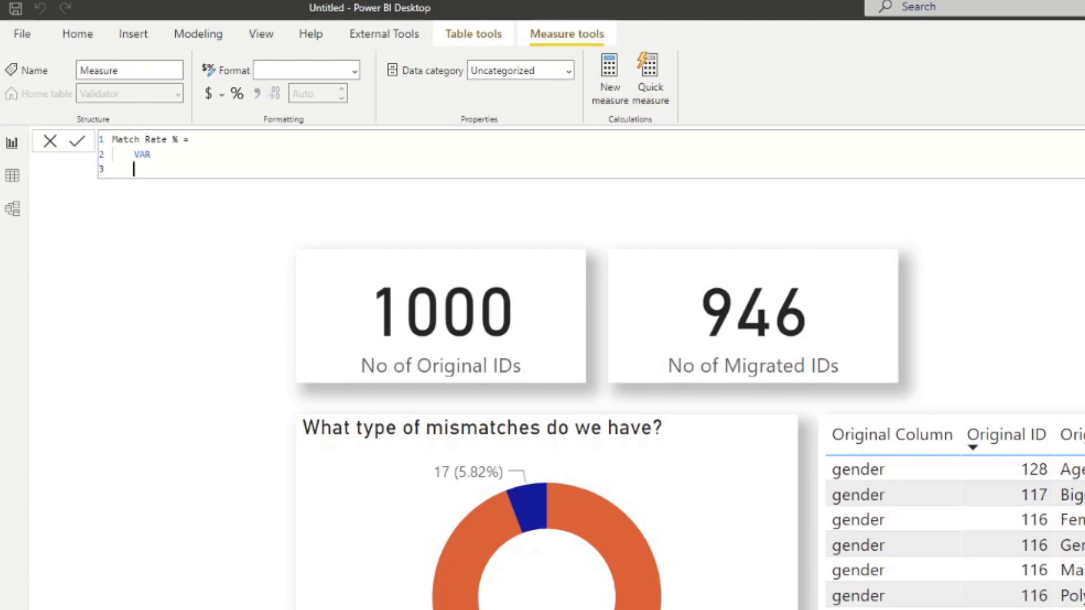
{"action": "key", "text": "BackSpace"}
{"action": "key", "text": "Tab"}
{"action": "type", "text": "_total = COUNTROW"}
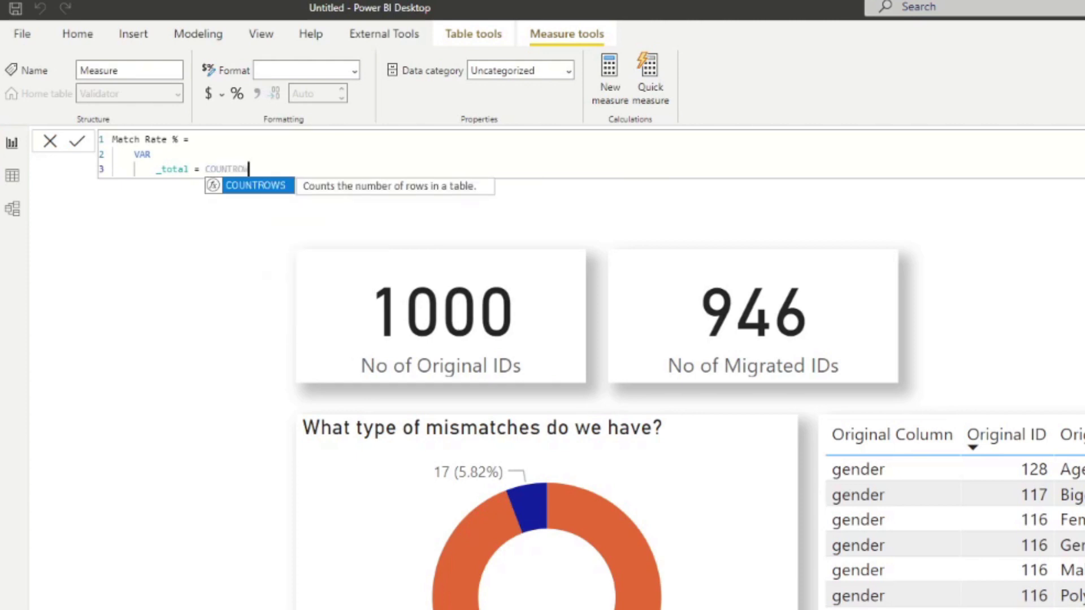
{"action": "type", "text": "S( Validator"}
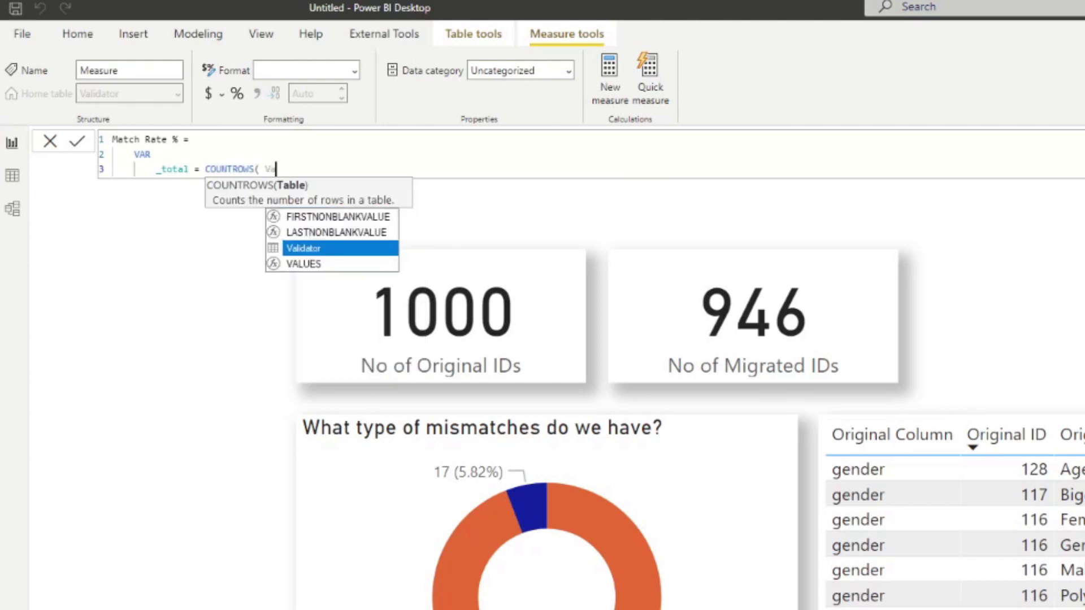
{"action": "key", "text": "Tab"}
{"action": "type", "text": ")"}
{"action": "key", "text": "Return"}
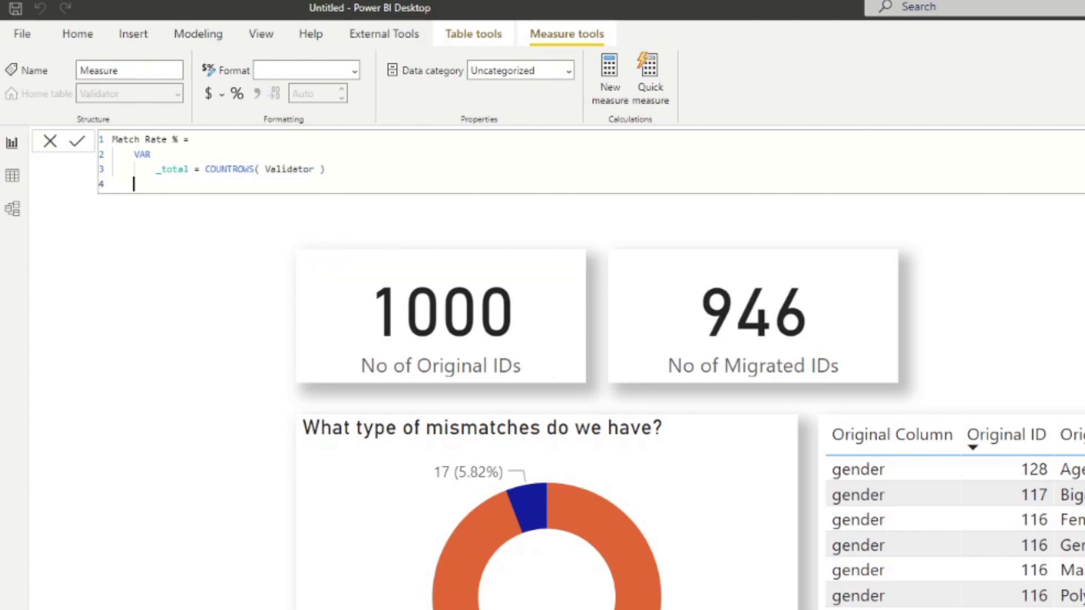
Add VAR _totalMismatch = CALCULATE(COUNTROWS(Validator), Validator[Mismatch] <> "Match").
{"action": "type", "text": "VAR"}
{"action": "key", "text": "Return"}
{"action": "type", "text": "_"}
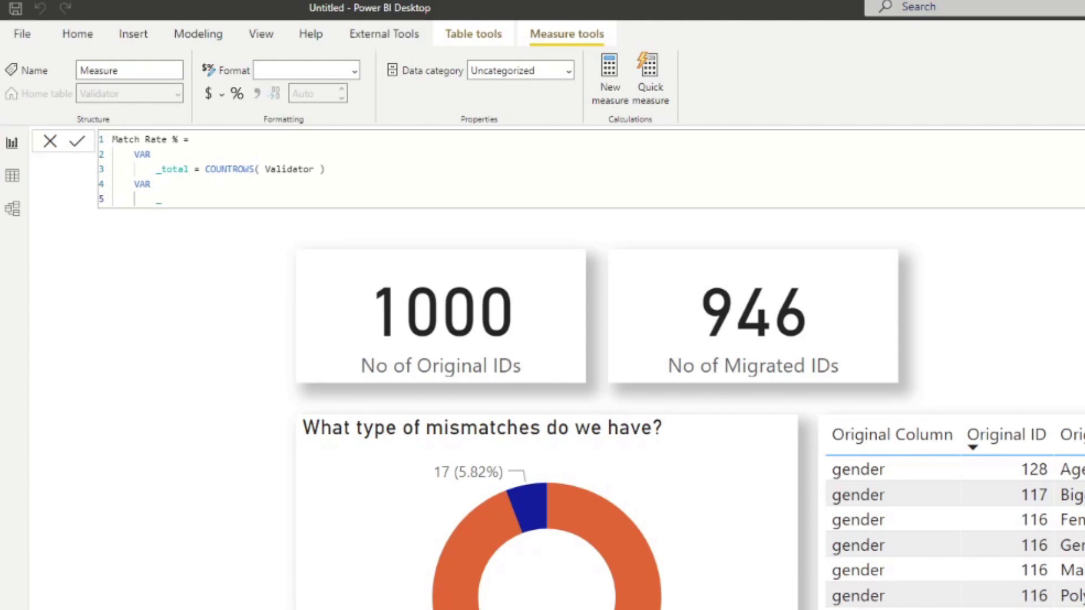
{"action": "type", "text": "totalMismatch = CAL"}
{"action": "key", "text": "Tab"}
{"action": "type", "text": ")"}
{"action": "key", "text": "Left"}
{"action": "key", "text": "shift+Return"}
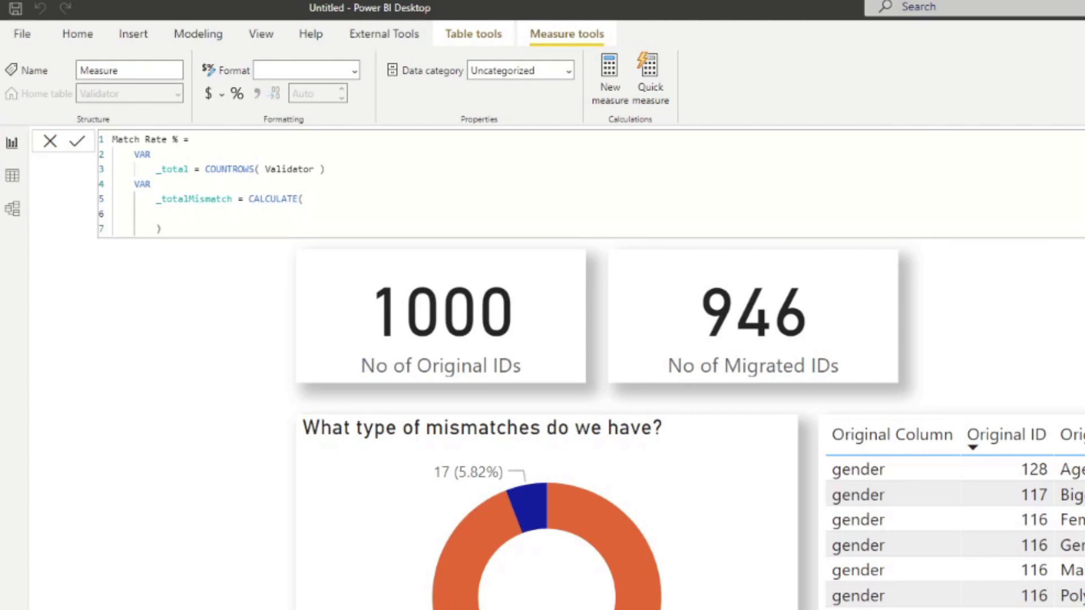
{"action": "type", "text": "COUNTR"}
{"action": "key", "text": "Tab"}
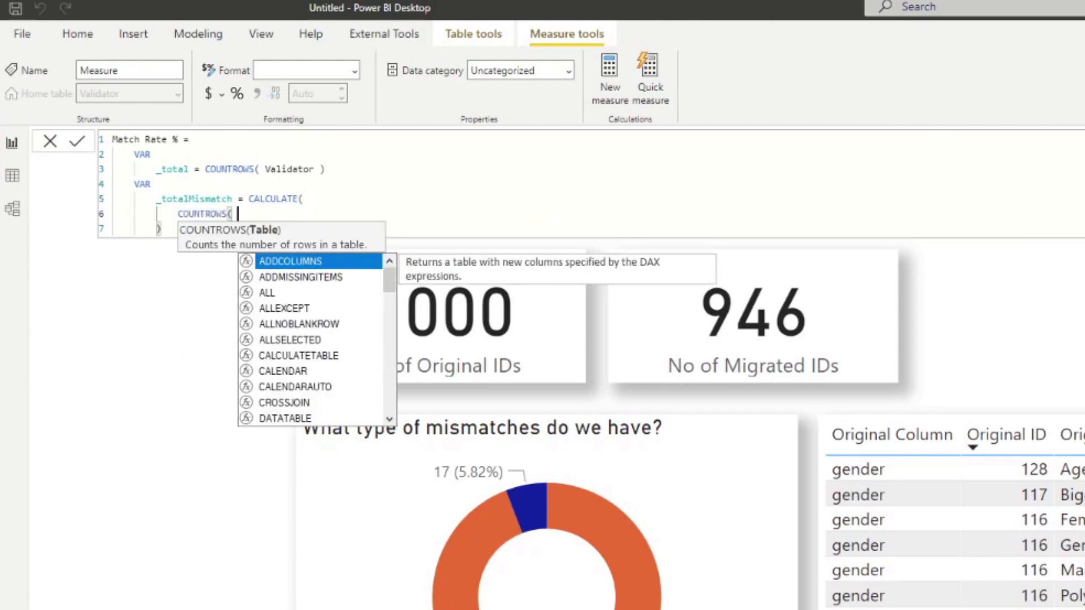
{"action": "type", "text": "Val"}
{"action": "key", "text": "Tab"}
{"action": "type", "text": ")"}
{"action": "key", "text": "shift+Return"}
{"action": "type", "text": ", Mism"}
{"action": "key", "text": "Tab"}
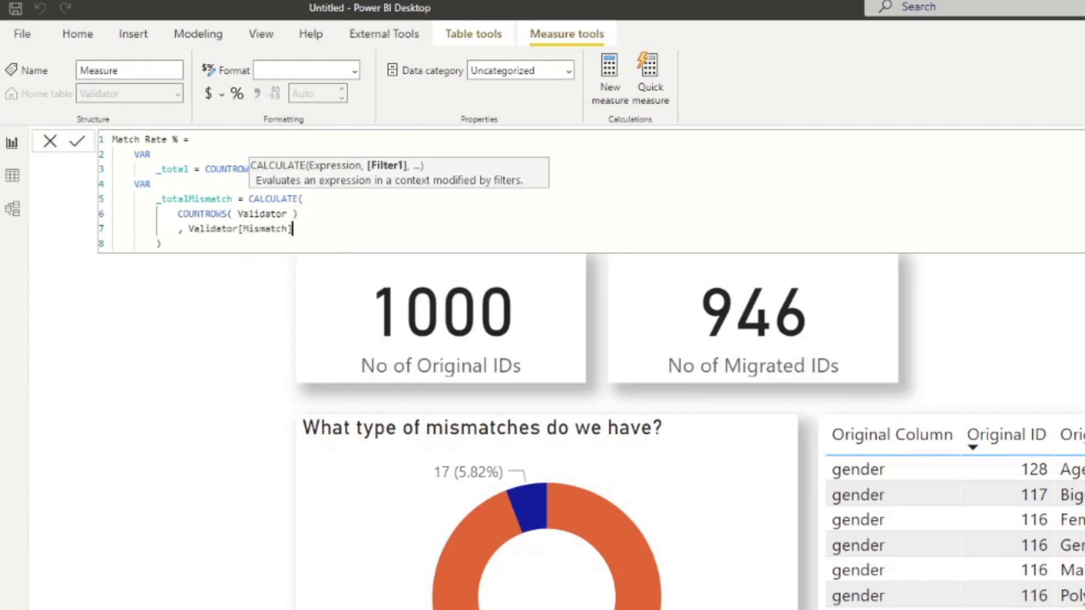
{"action": "type", "text": "<> \"Match\""}
{"action": "key", "text": "Down"}
Finish with RETURN DIVIDE((_total - _totalMismatch), _total), commit it, and format as percentage.
{"action": "key", "text": "shift+Return"}
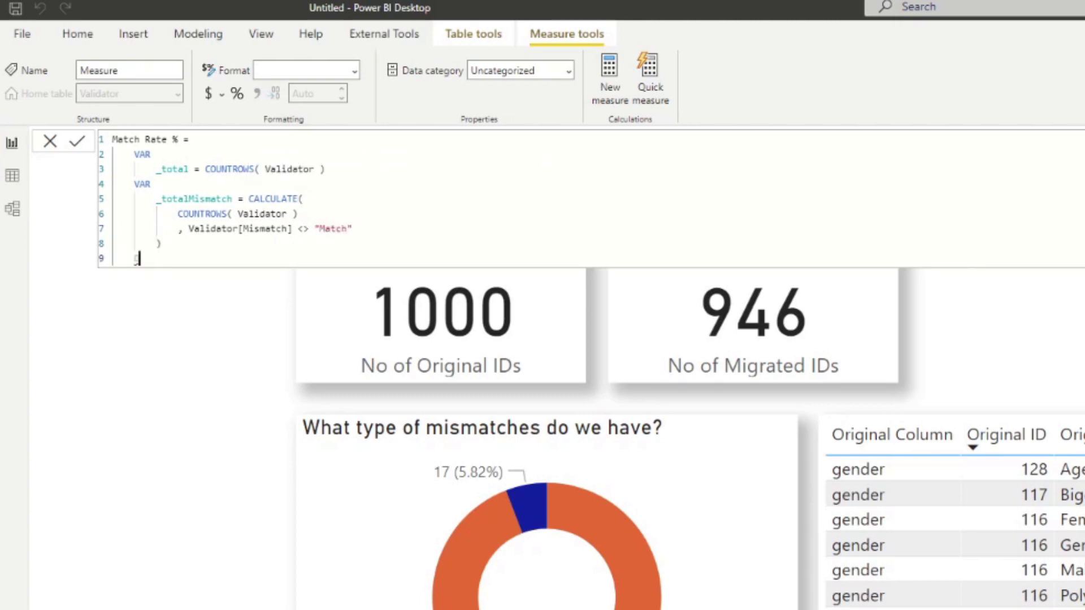
{"action": "type", "text": "RETURN"}
{"action": "key", "text": "shift+Return"}
{"action": "type", "text": "DIVIDE("}
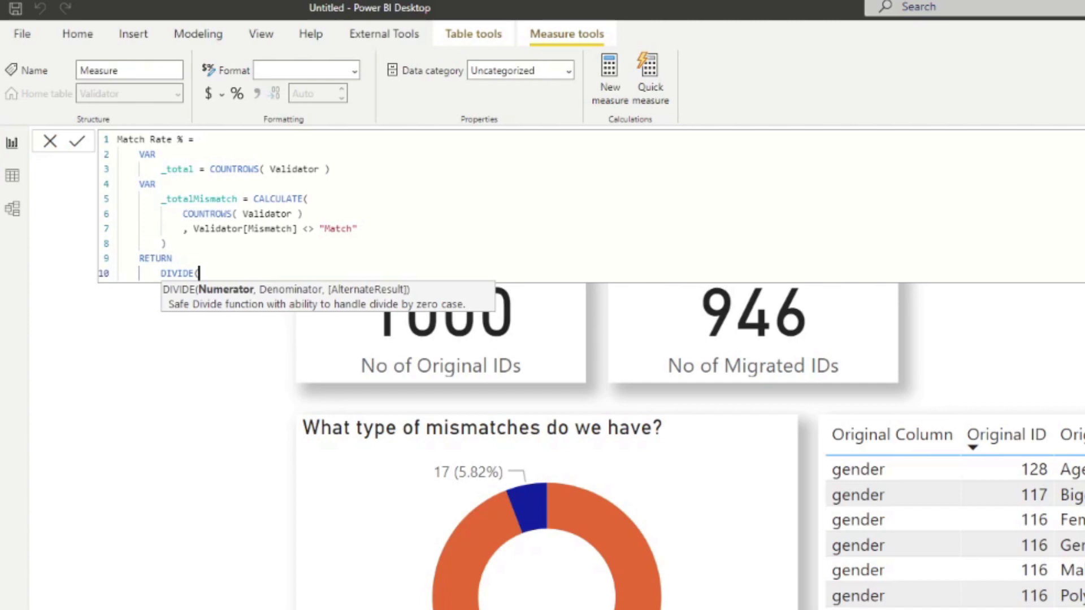
{"action": "key", "text": "Escape"}
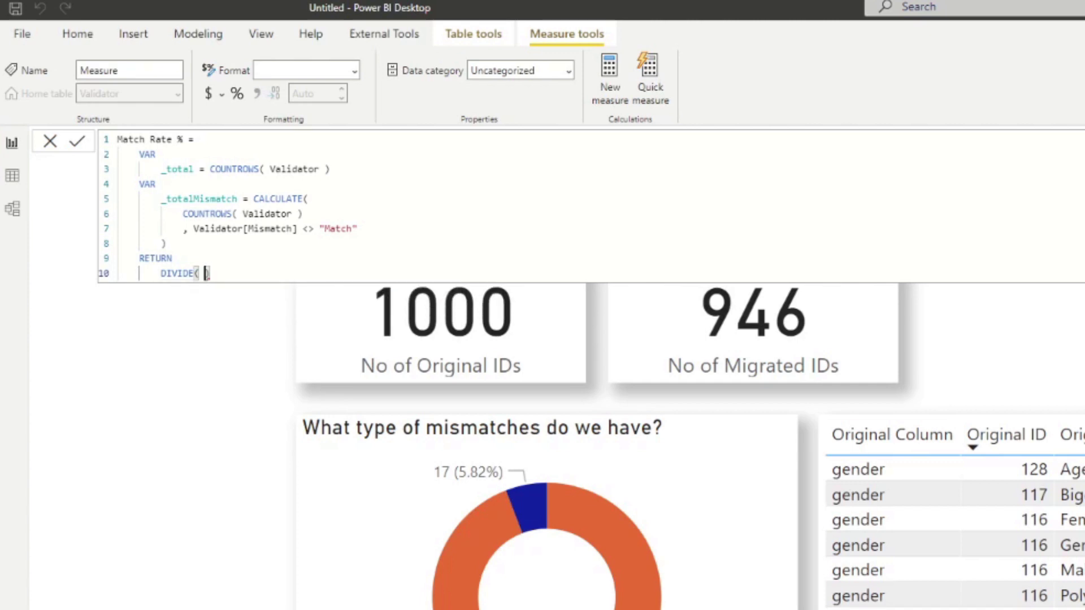
{"action": "type", "text": ")"}
{"action": "key", "text": "Left"}
{"action": "key", "text": "Left"}
{"action": "type", "text": "(_total - _to"}
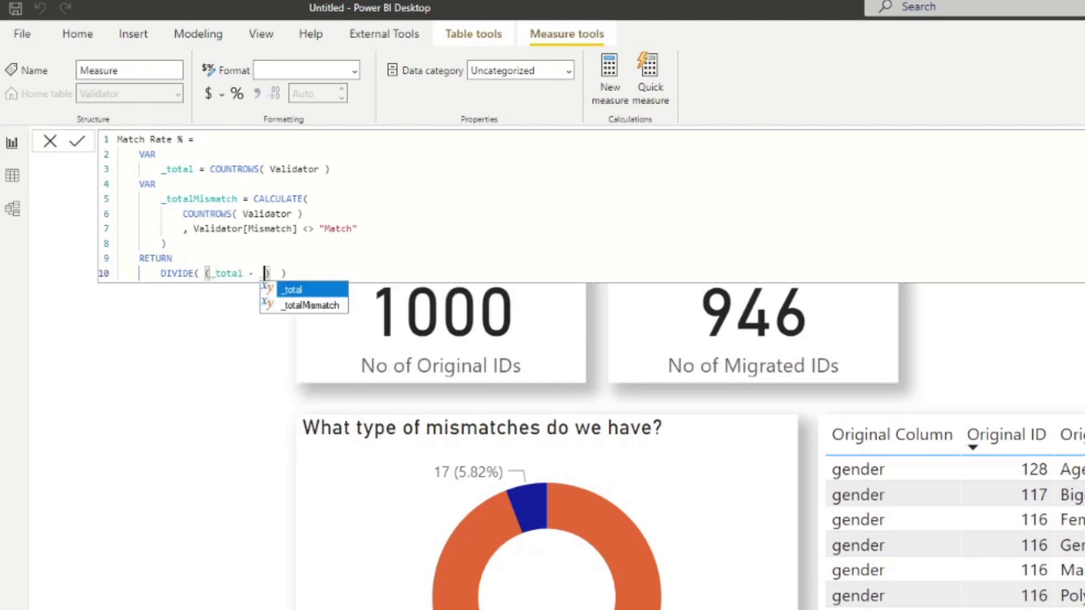
{"action": "key", "text": "Tab"}
{"action": "type", "text": "),"}
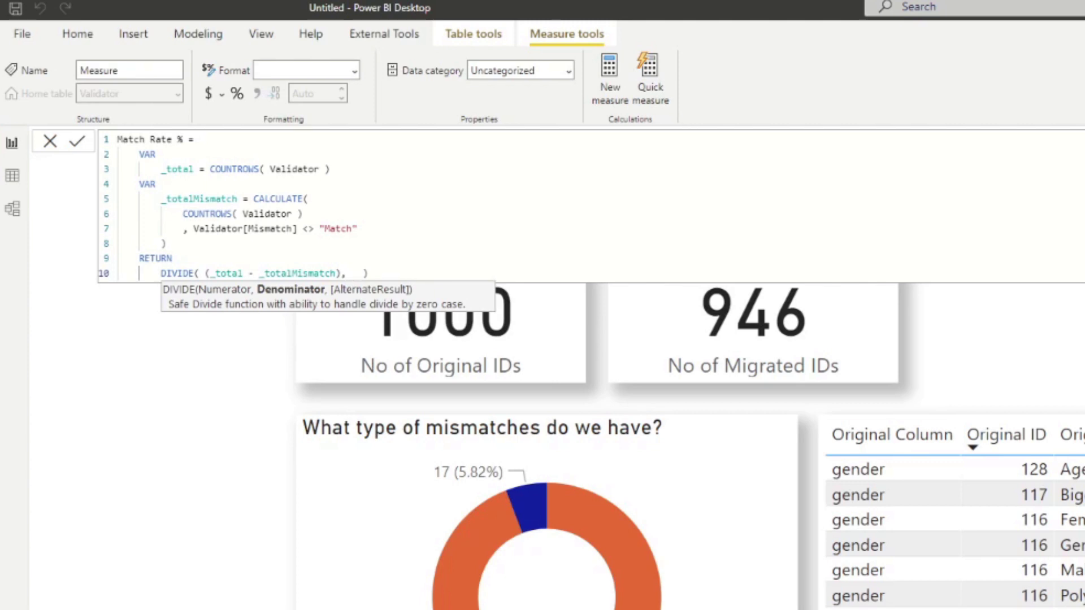
{"action": "type", "text": "_total"}
{"action": "key", "text": "End"}
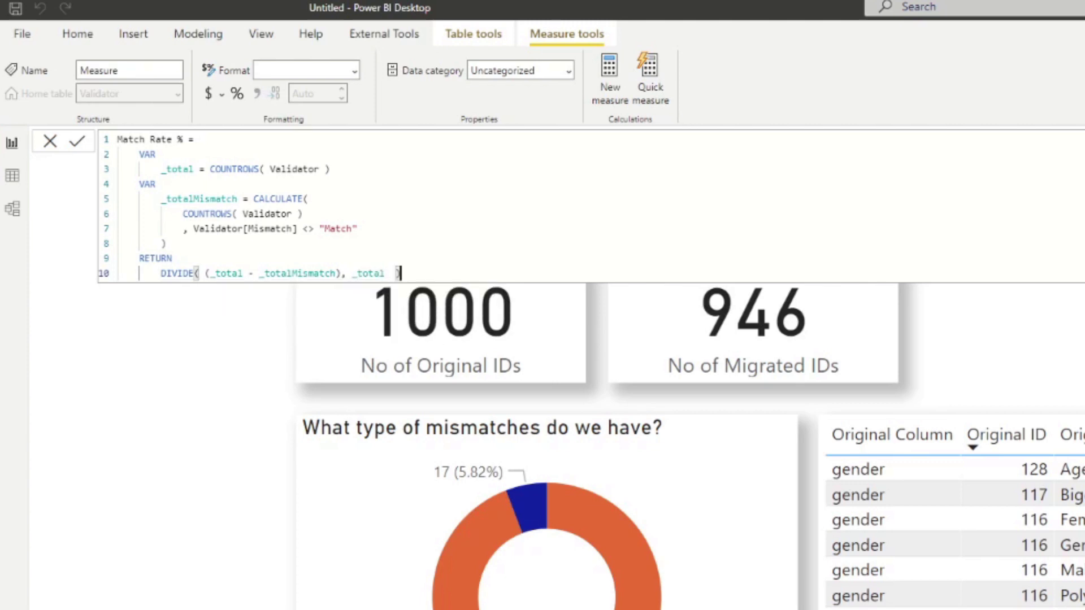
{"action": "key", "text": "Return"}
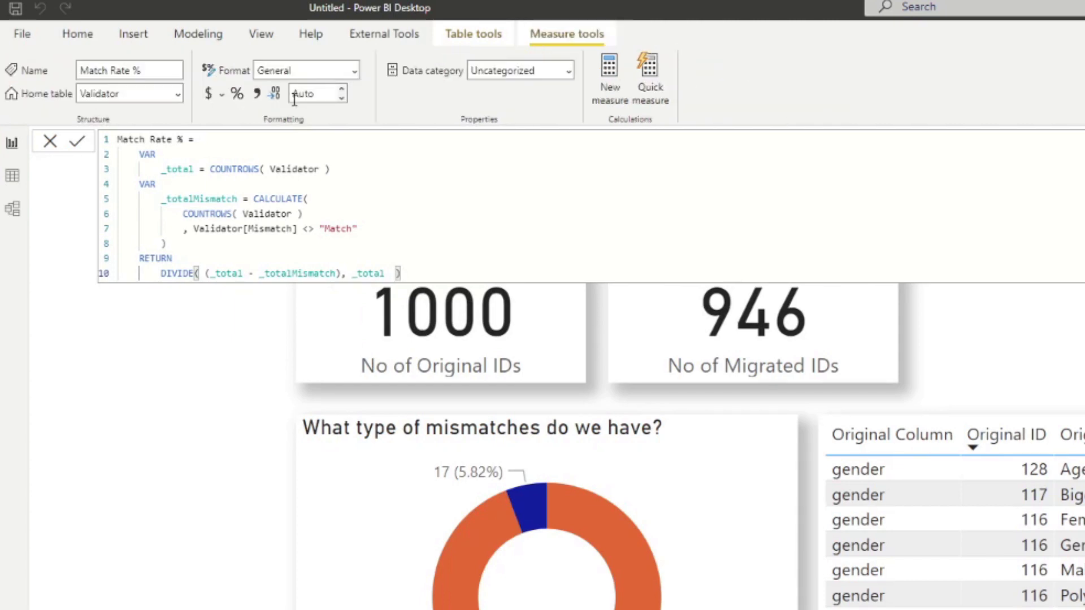
{"action": "left_click", "coordinate": [237, 94]}
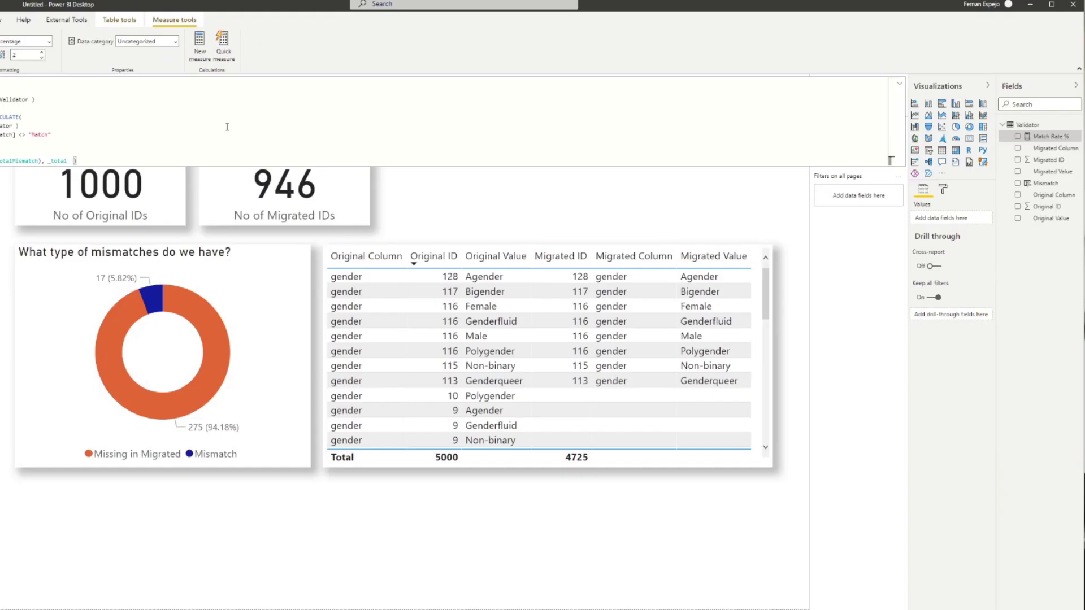
Paste a copy of the No of Migrated IDs card to its right and make it show Match Rate % (94.16%).
{"action": "left_click", "coordinate": [1011, 355]}
{"action": "left_click", "coordinate": [738, 308]}
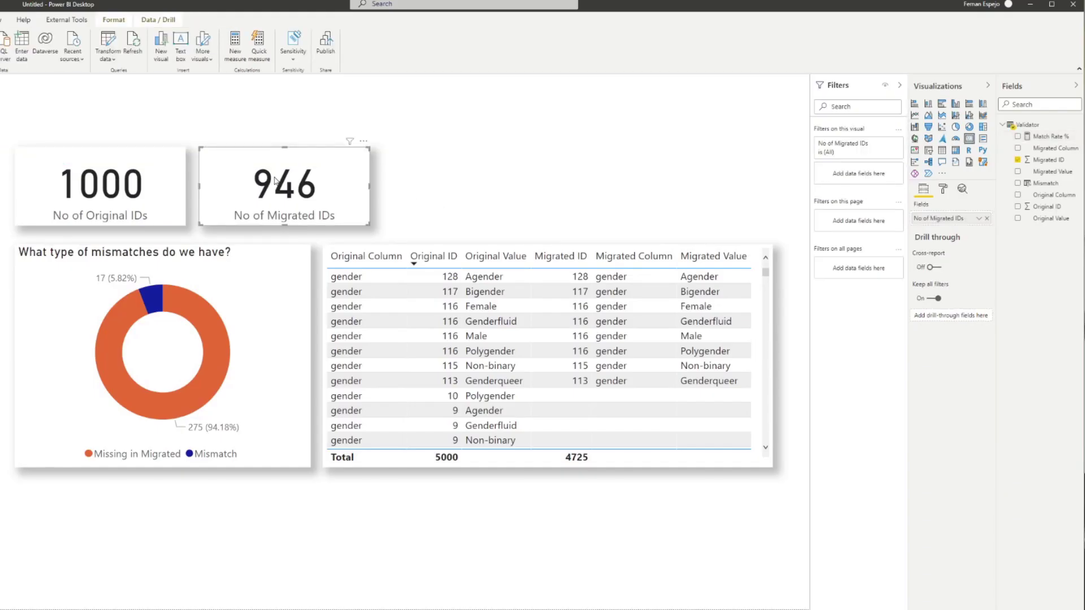
{"action": "key", "text": "ctrl+v"}
{"action": "left_click_drag", "start_coordinate": [275, 180], "coordinate": [444, 166]}
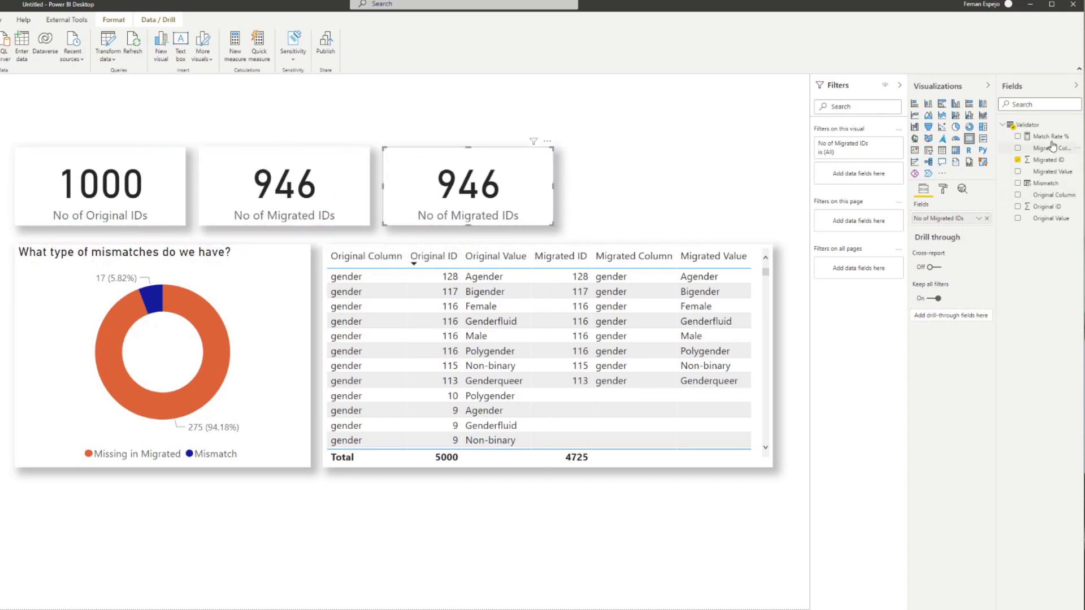
{"action": "left_click_drag", "start_coordinate": [1050, 136], "coordinate": [946, 220]}
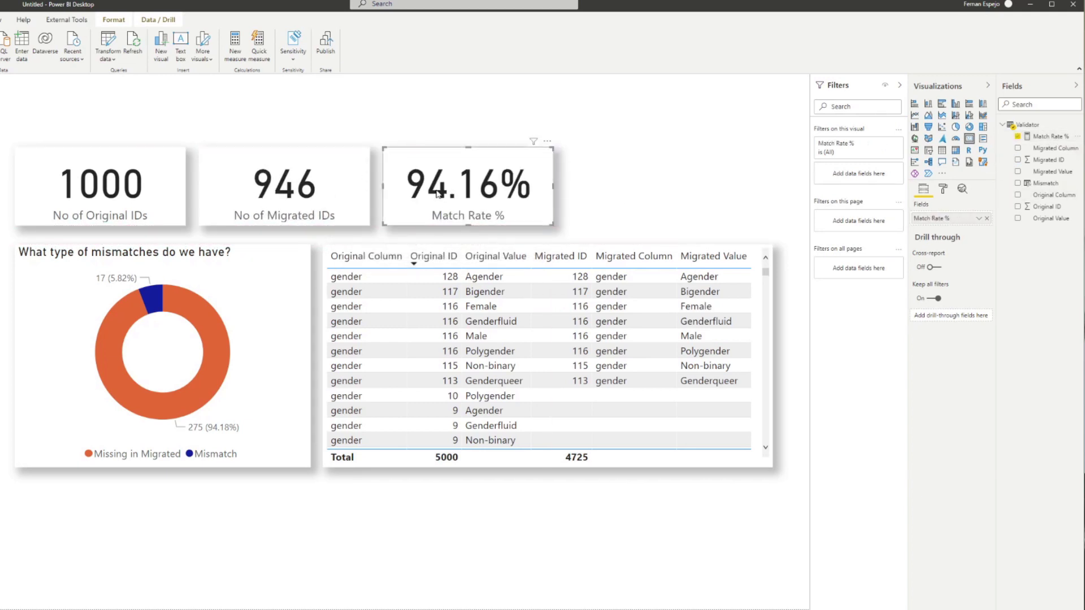
{"action": "left_click_drag", "start_coordinate": [451, 196], "coordinate": [461, 196]}
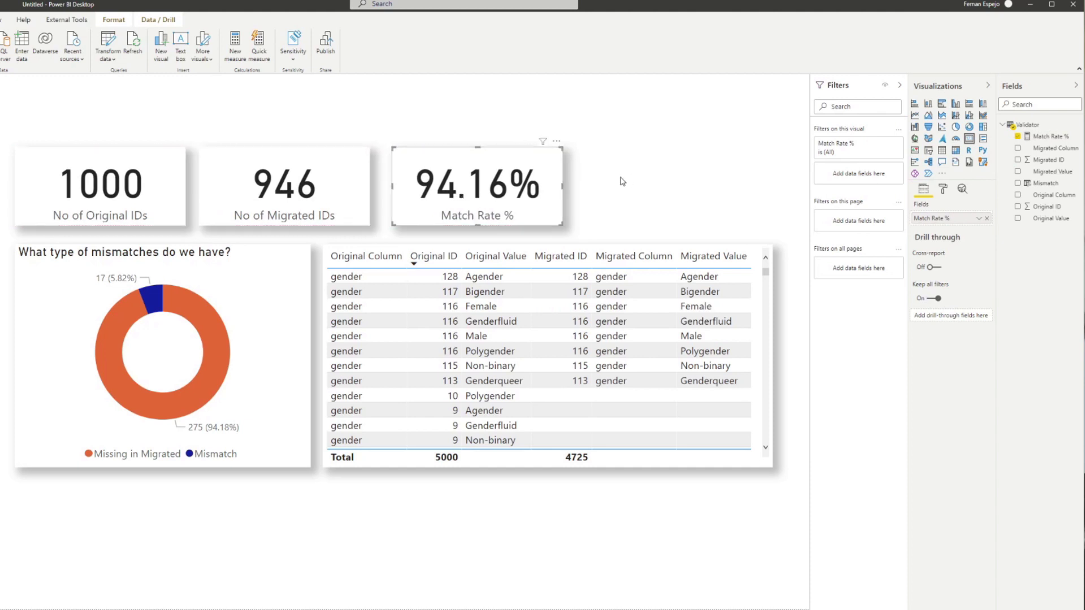
{"action": "left_click", "coordinate": [338, 514]}
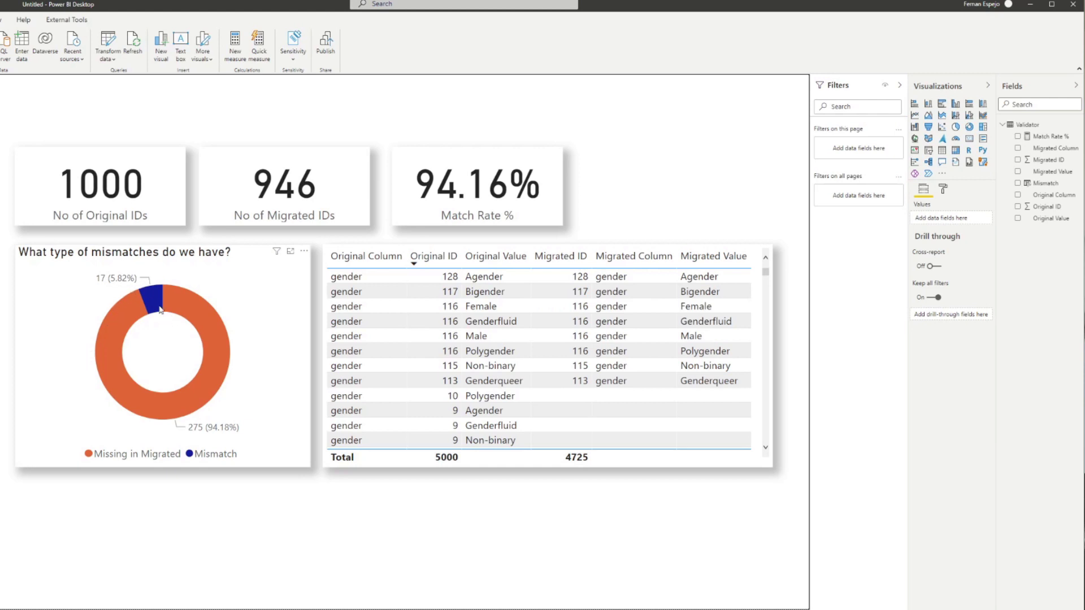
Filter the report to the blue Mismatch slice of the donut chart.
{"action": "mouse_move", "coordinate": [154, 301]}
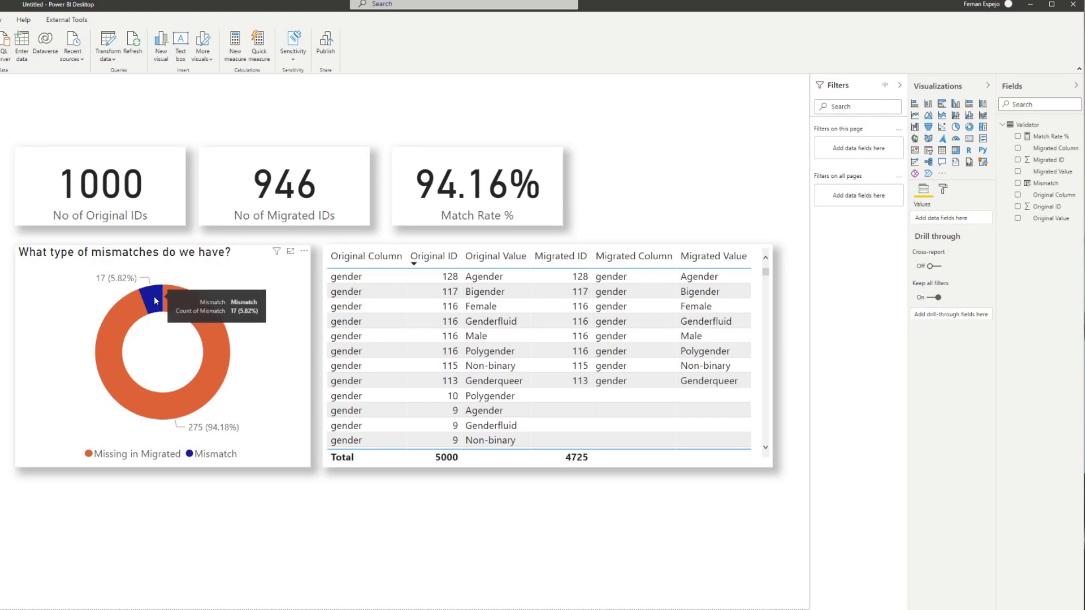
{"action": "left_click", "coordinate": [154, 299]}
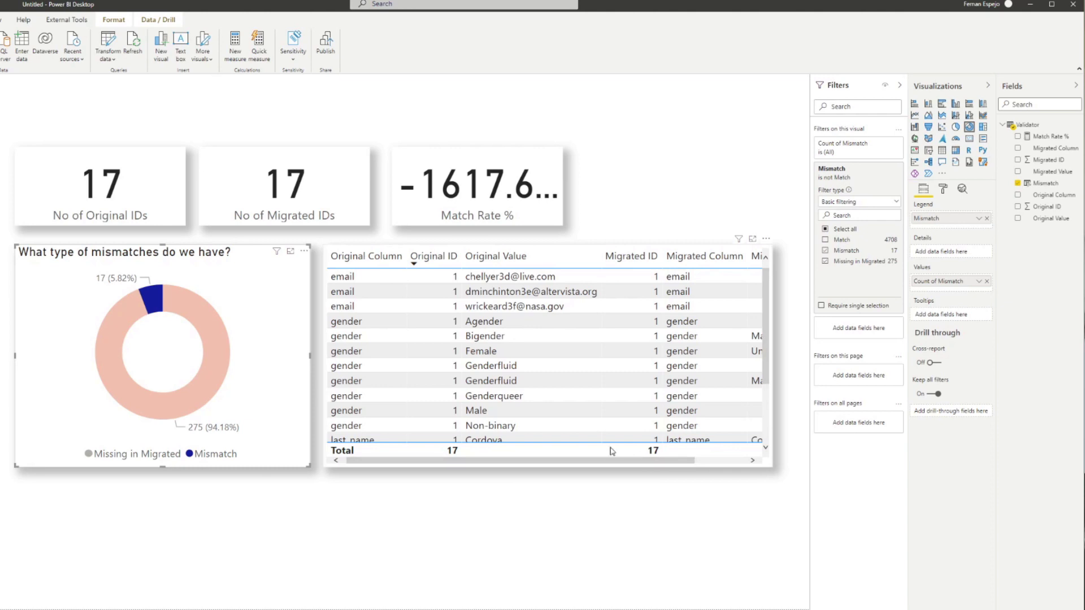
{"action": "mouse_move", "coordinate": [596, 465]}
{"action": "left_mouse_down"}
{"action": "mouse_move", "coordinate": [644, 470]}
{"action": "mouse_move", "coordinate": [491, 467]}
{"action": "mouse_move", "coordinate": [610, 466]}
{"action": "left_mouse_up"}
Select the detail table and scroll across the 17 filtered mismatched rows.
{"action": "left_click", "coordinate": [574, 402]}
{"action": "scroll", "coordinate": [574, 402], "scroll_direction": "down", "scroll_amount": 3}
{"action": "scroll", "coordinate": [574, 402], "scroll_direction": "up", "scroll_amount": 3}
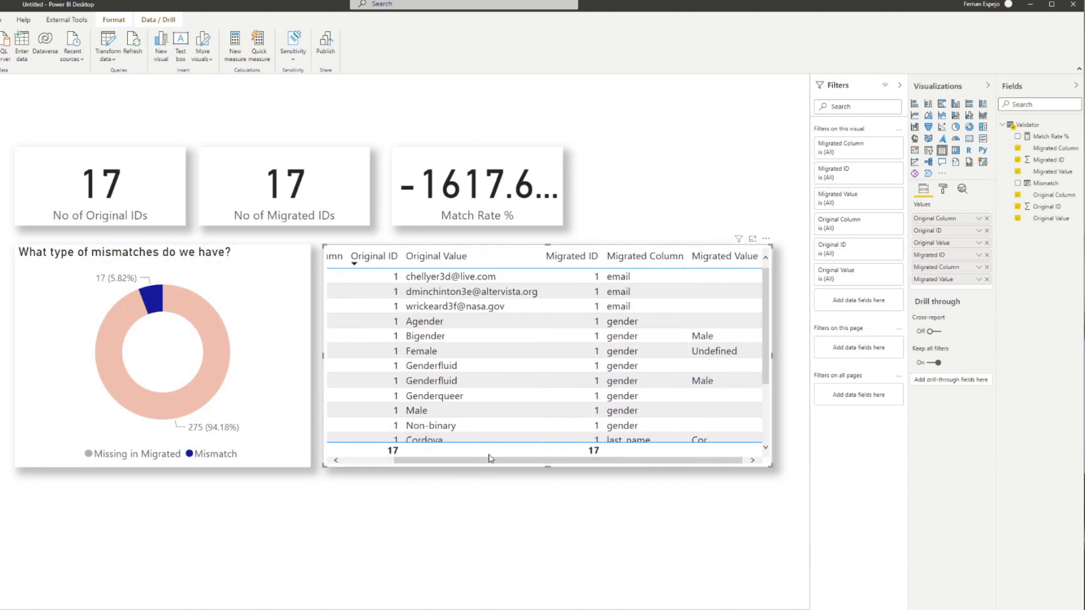
{"action": "left_click_drag", "start_coordinate": [488, 461], "coordinate": [441, 474]}
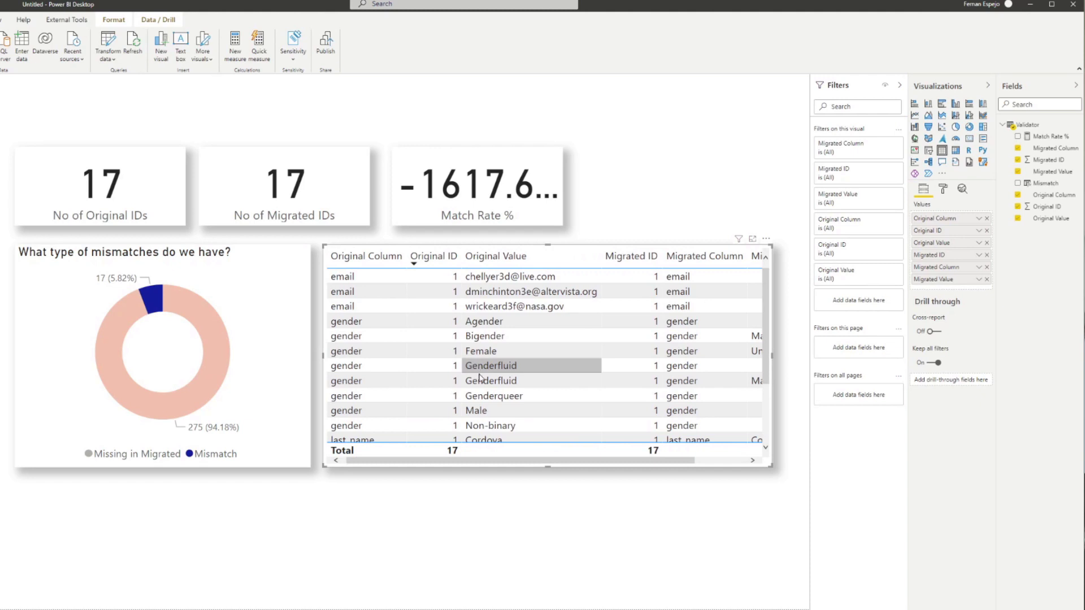
{"action": "left_click_drag", "start_coordinate": [490, 463], "coordinate": [539, 463]}
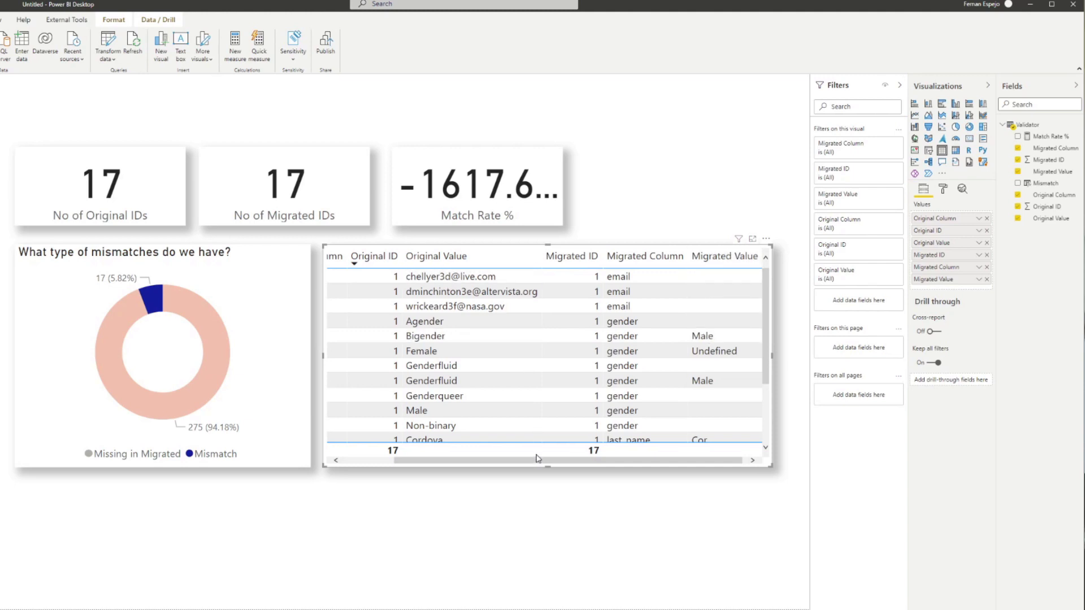
{"action": "left_click_drag", "start_coordinate": [537, 459], "coordinate": [716, 304]}
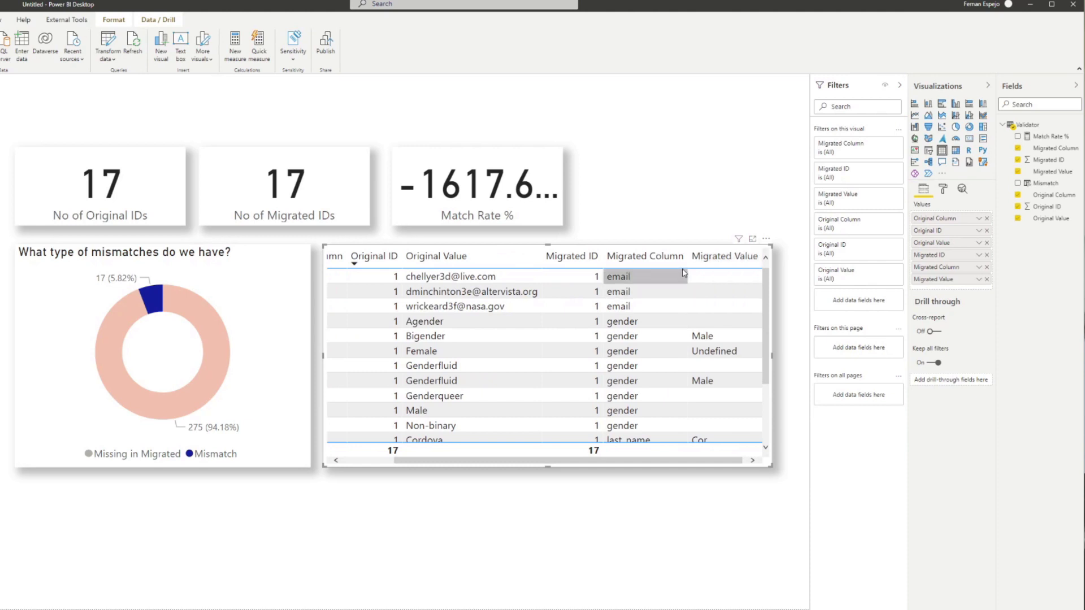